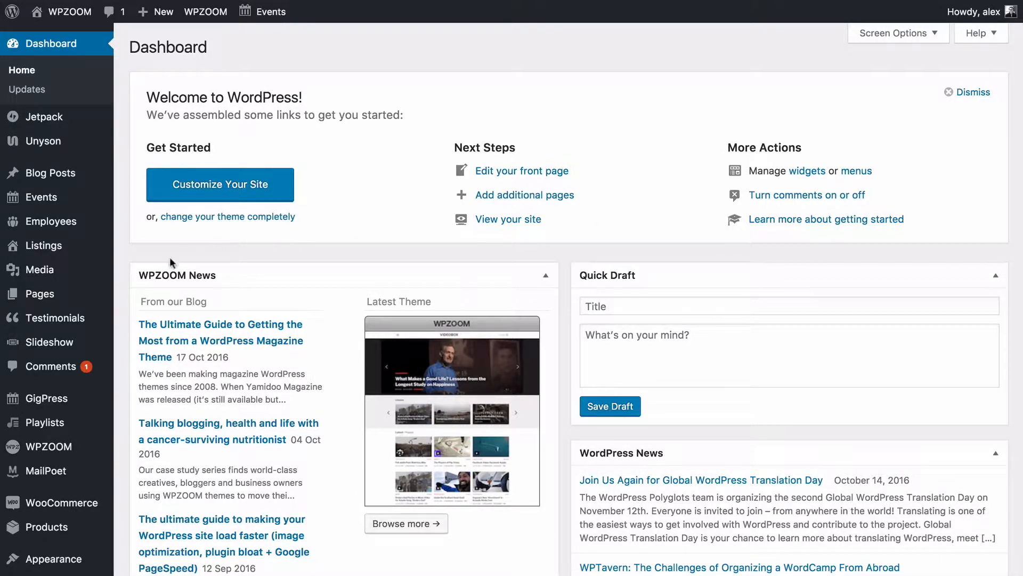
Read the WPZOOM Presence Getting Started guide, then view the site's front-end homepage.
scroll(134, 259, "down", 3)
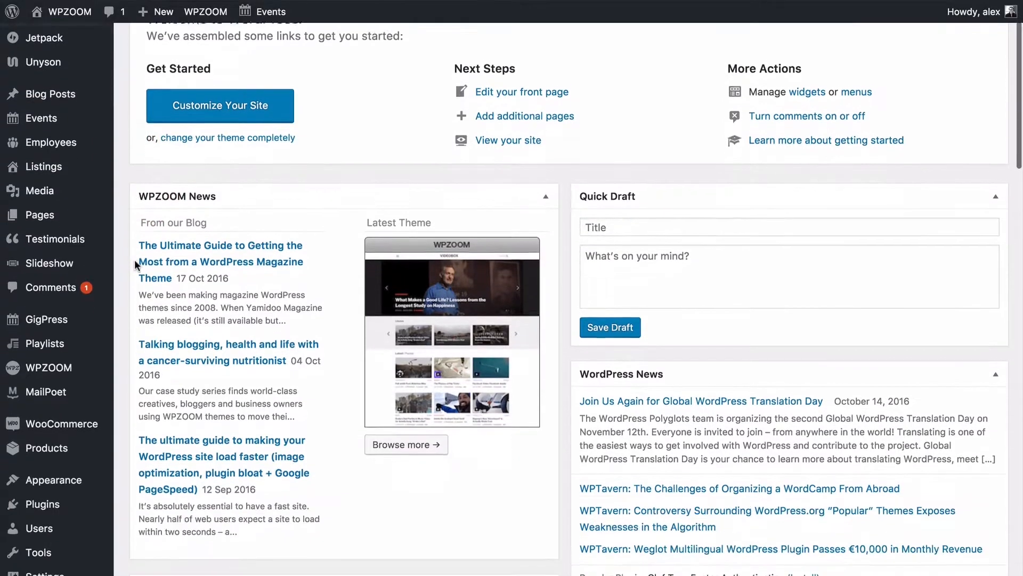
scroll(135, 259, "down", 1)
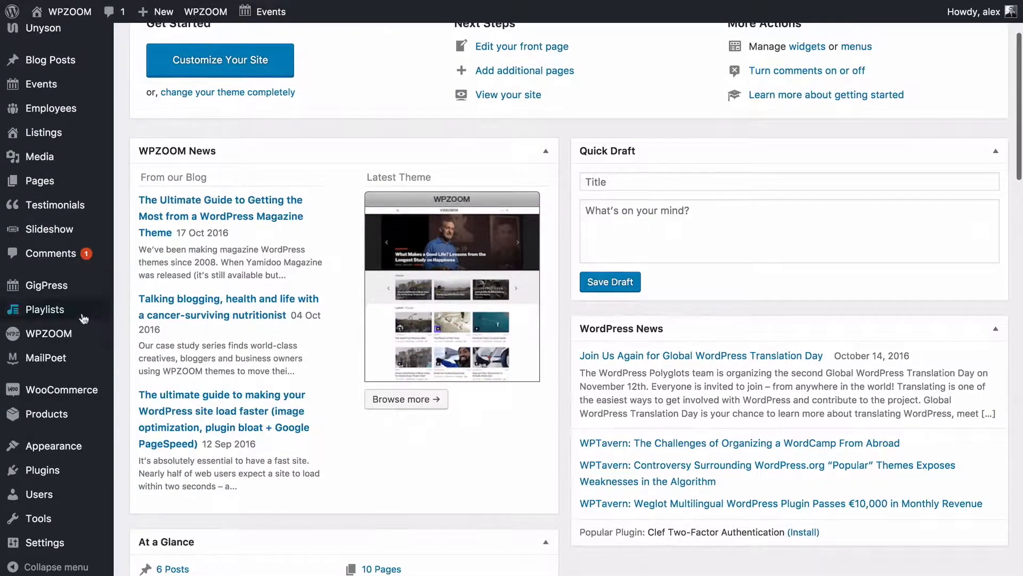
mouse_move(63, 333)
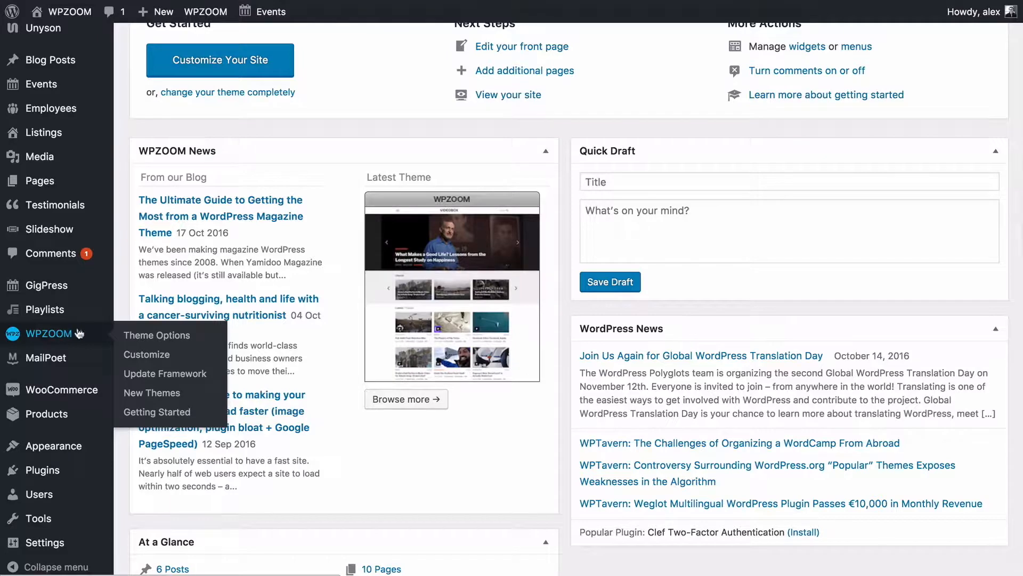
left_click(145, 412)
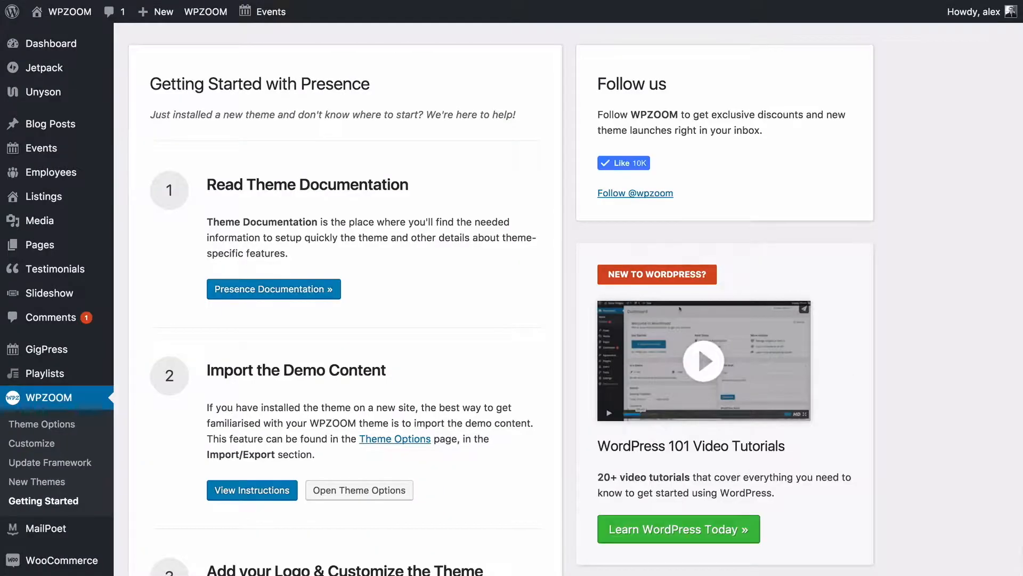
scroll(265, 230, "down", 1)
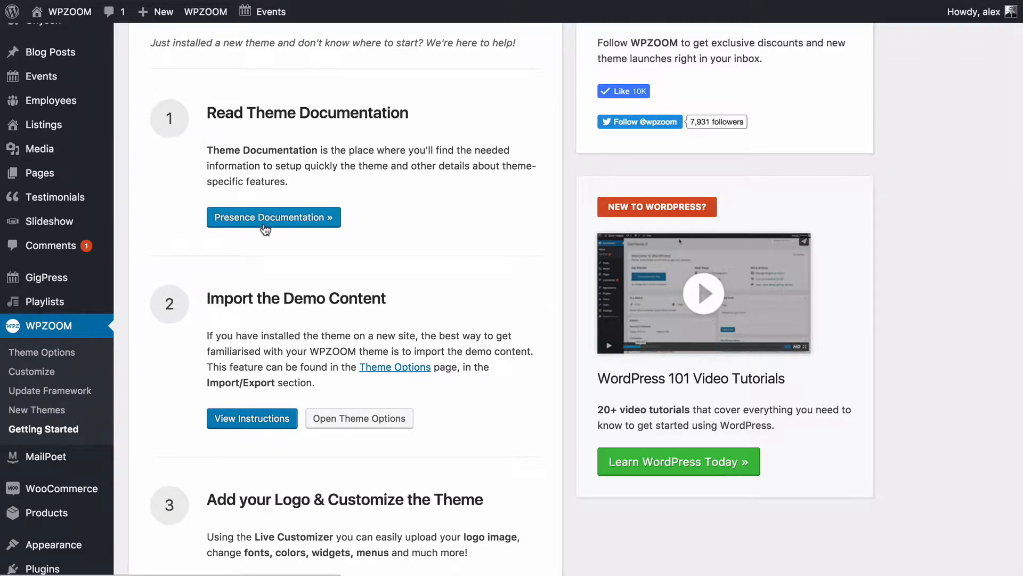
scroll(265, 229, "up", 2)
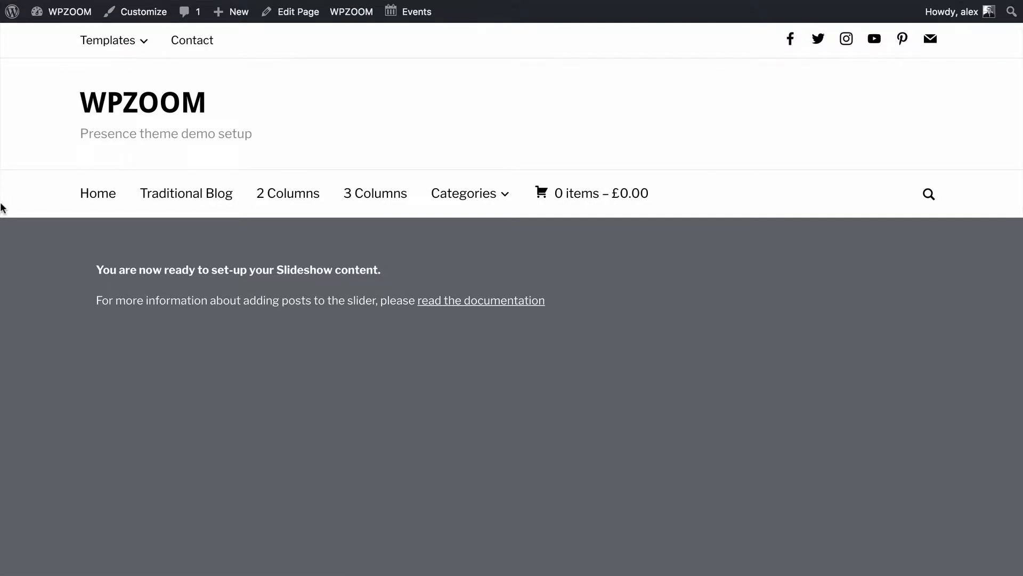
Browse the homepage's category boxes, product carousels, accessories, testimonials and footer, then return to the Dashboard.
scroll(46, 219, "down", 3)
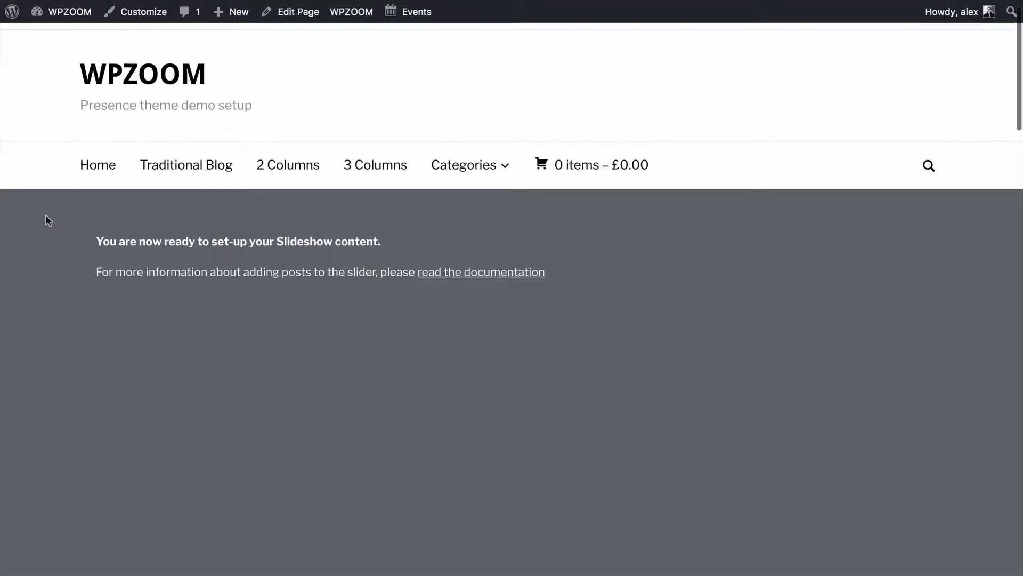
left_click(116, 198)
scroll(117, 197, "down", 10)
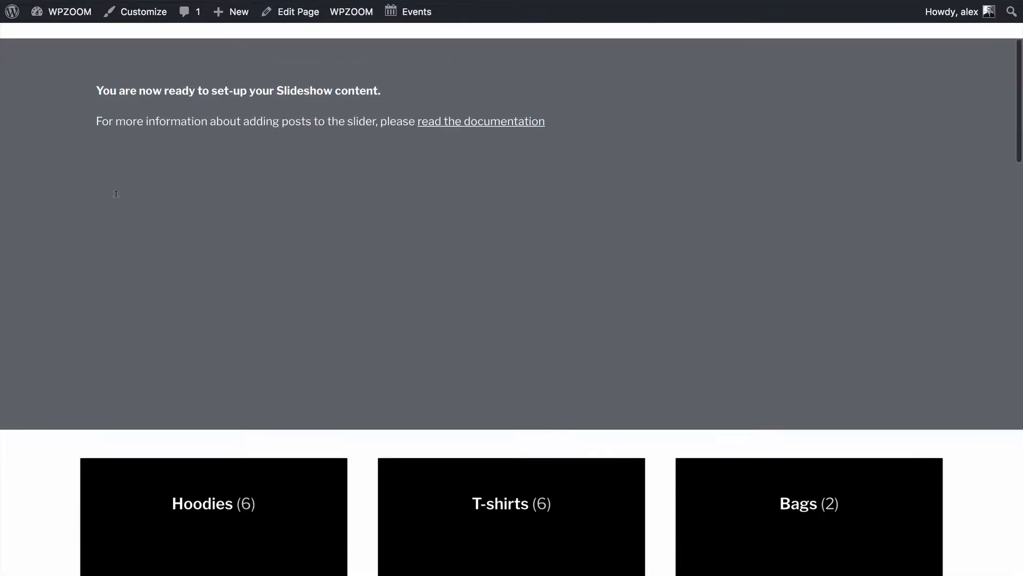
scroll(1, 199, "down", 10)
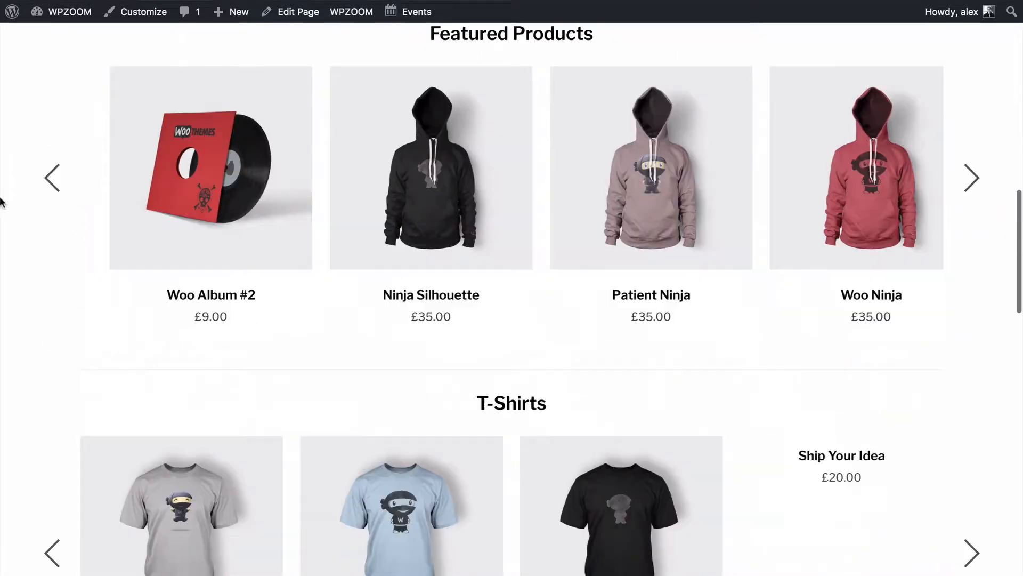
scroll(1, 200, "down", 6)
scroll(1, 201, "up", 10)
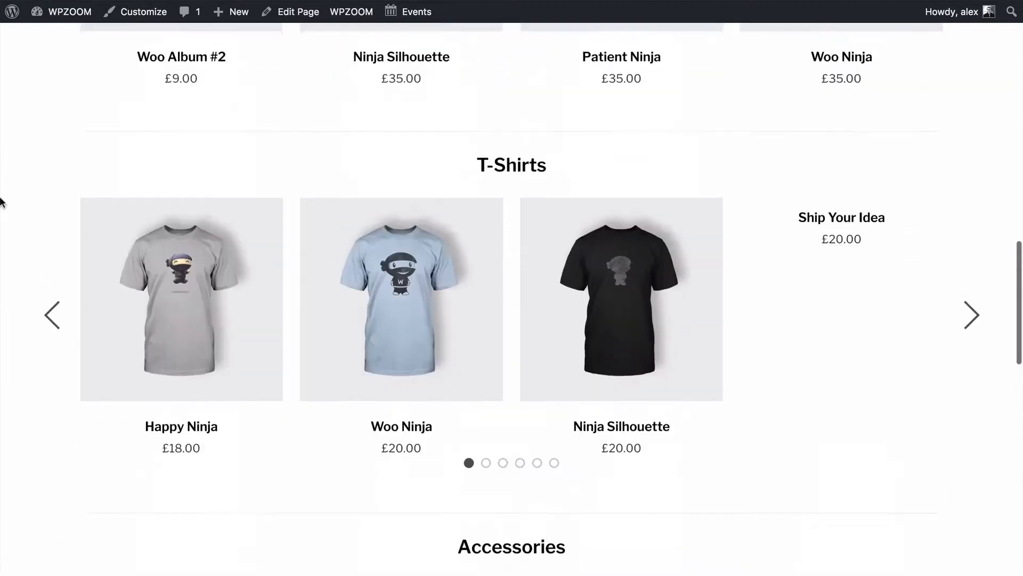
scroll(1, 201, "up", 10)
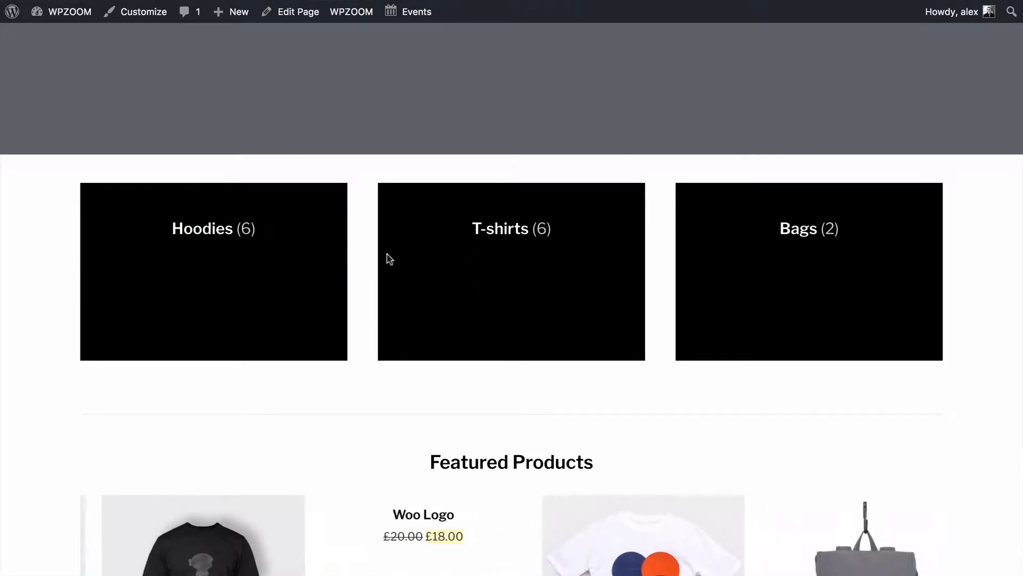
scroll(366, 256, "down", 4)
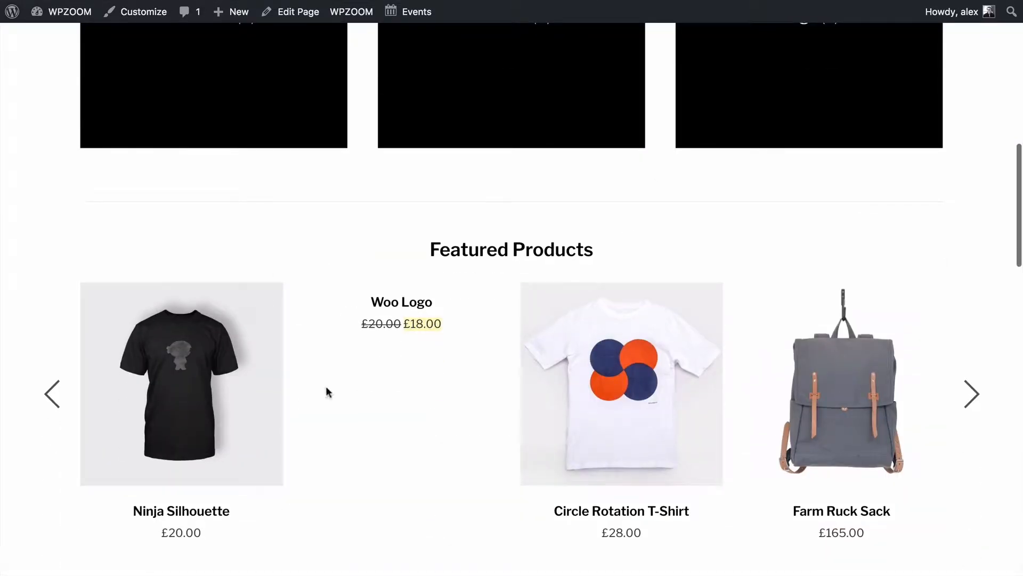
scroll(451, 372, "down", 4)
scroll(513, 270, "down", 7)
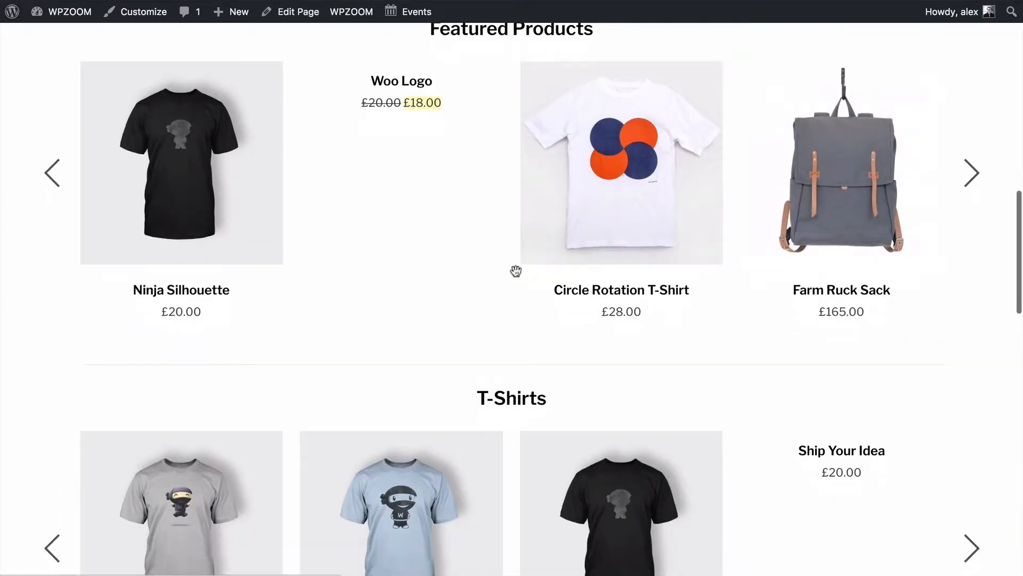
scroll(654, 250, "down", 10)
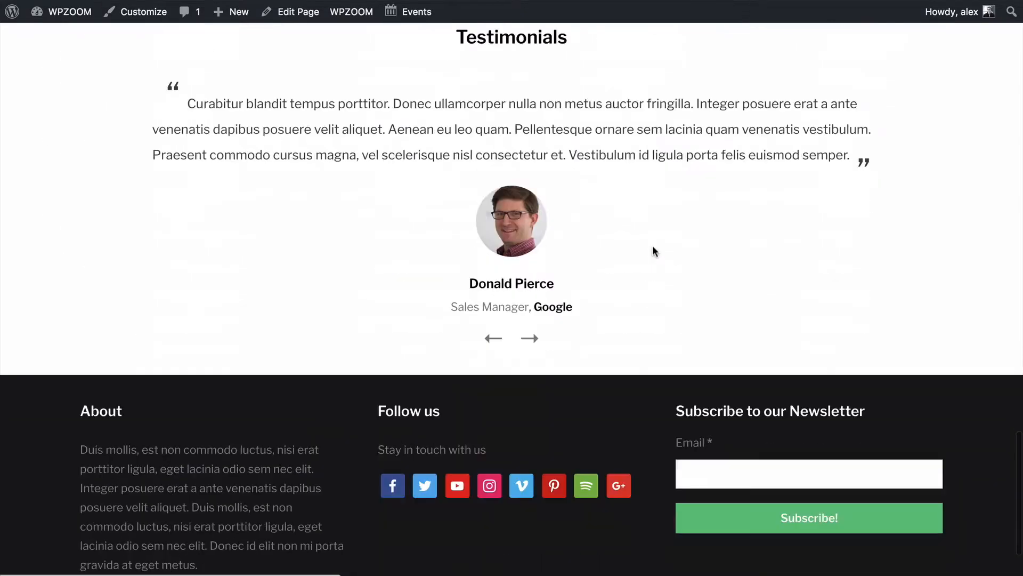
scroll(645, 282, "up", 12)
scroll(644, 282, "up", 20)
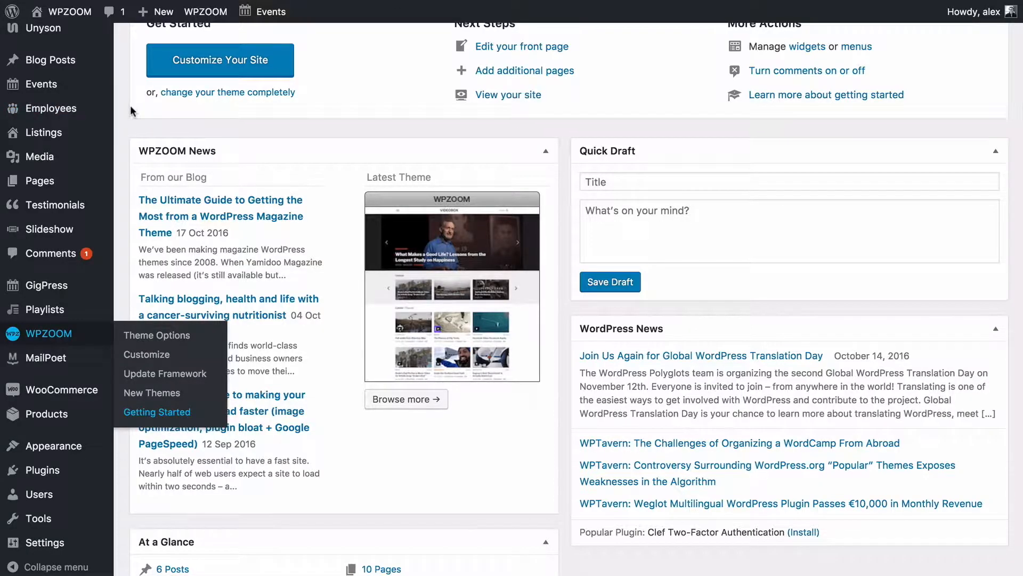
Edit the Homepage page, keep its Homepage (Widgetized) template, and update the page.
scroll(132, 111, "up", 5)
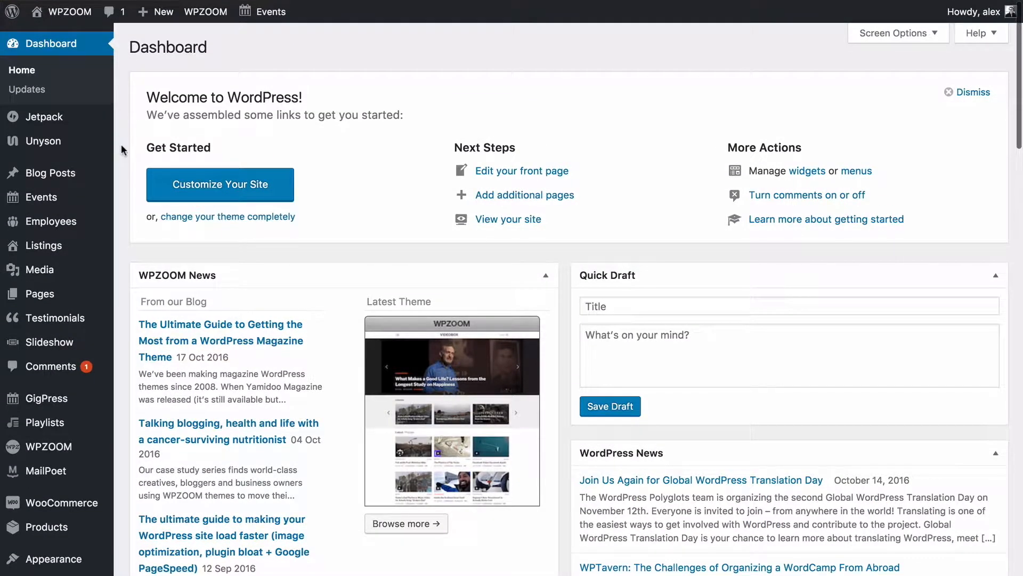
mouse_move(67, 292)
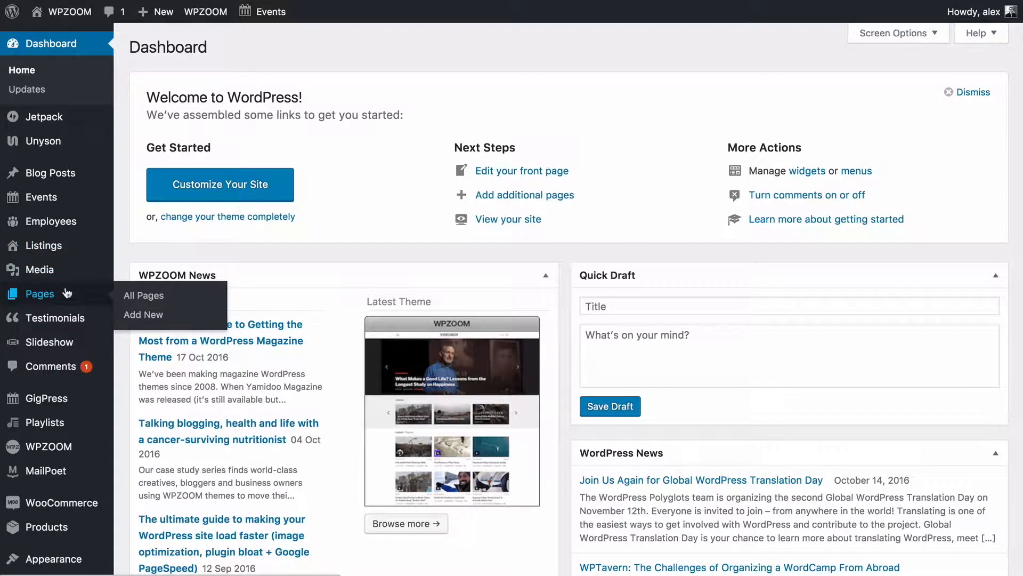
left_click(66, 293)
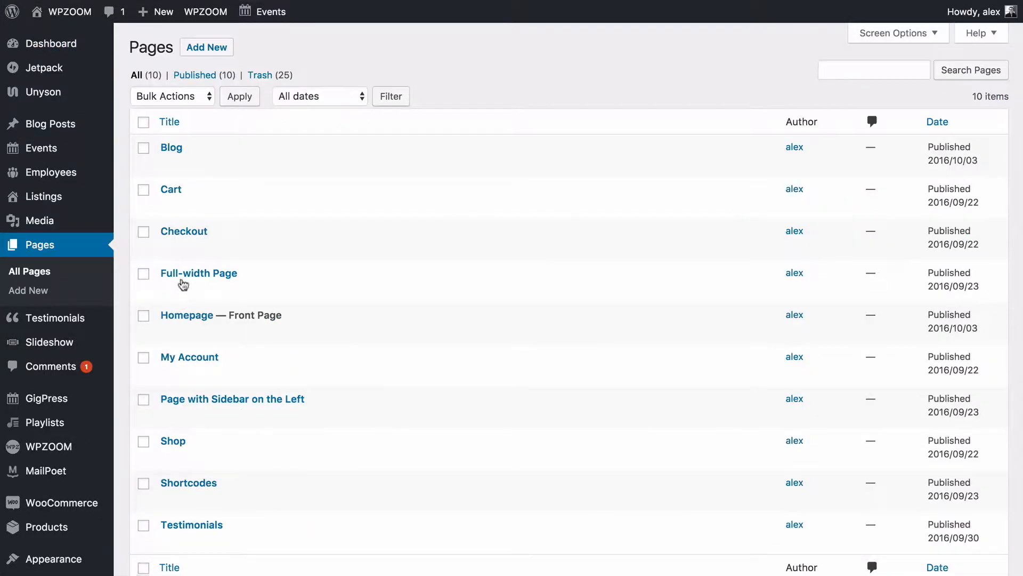
left_click(191, 317)
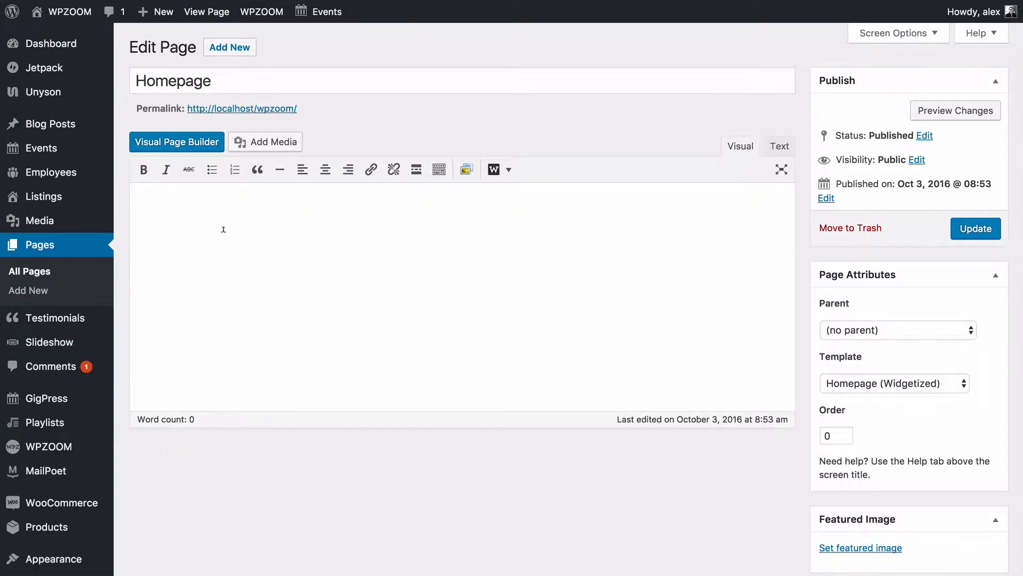
scroll(643, 273, "down", 2)
left_click(847, 285)
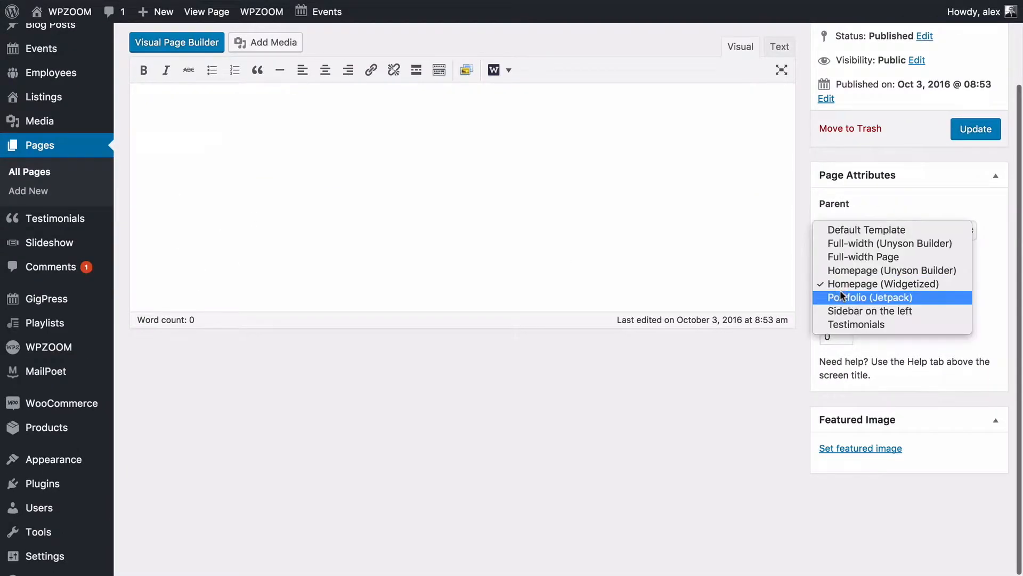
left_click(833, 282)
left_click(975, 134)
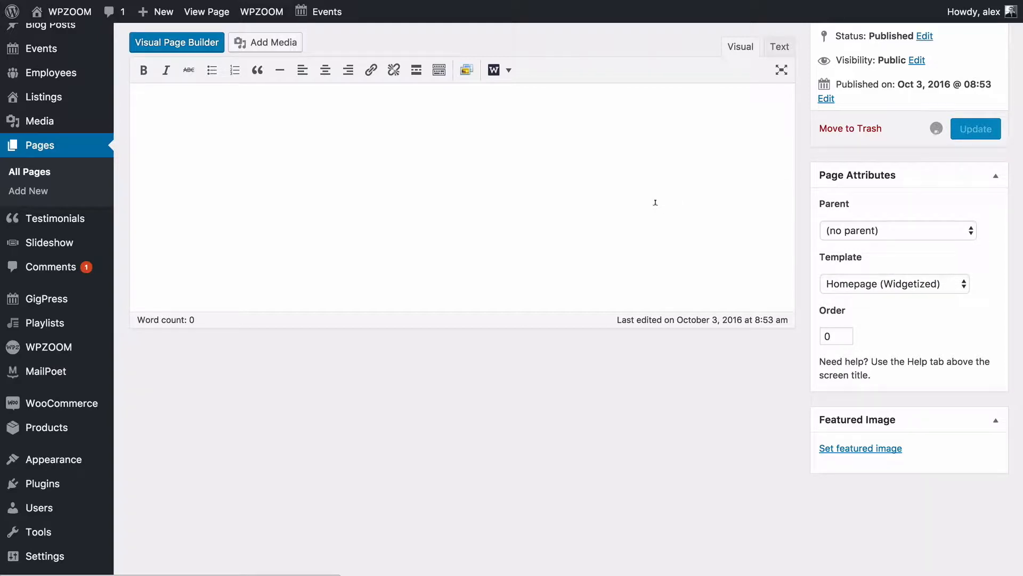
scroll(656, 203, "down", 1)
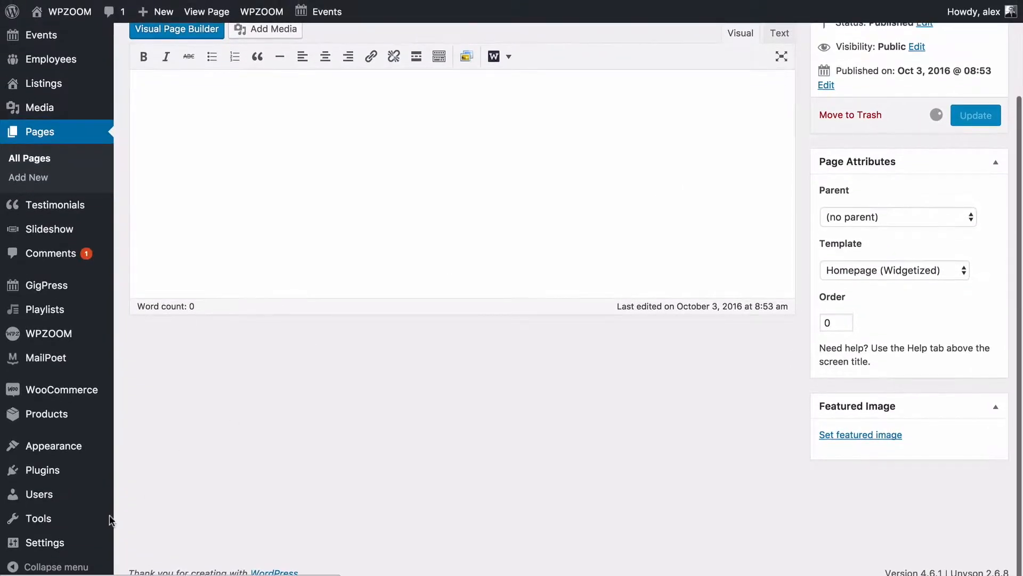
scroll(144, 528, "down", 2)
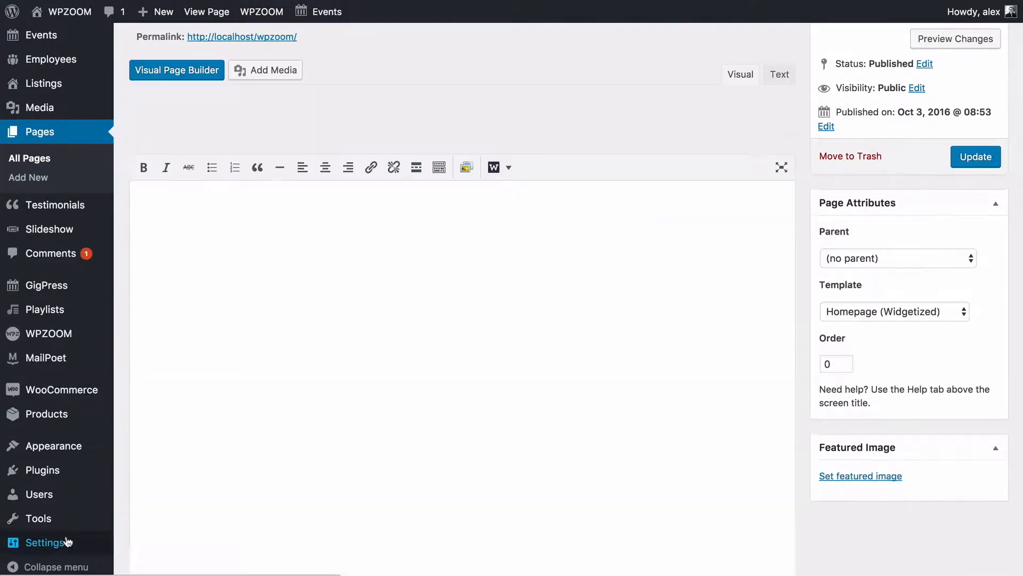
mouse_move(68, 542)
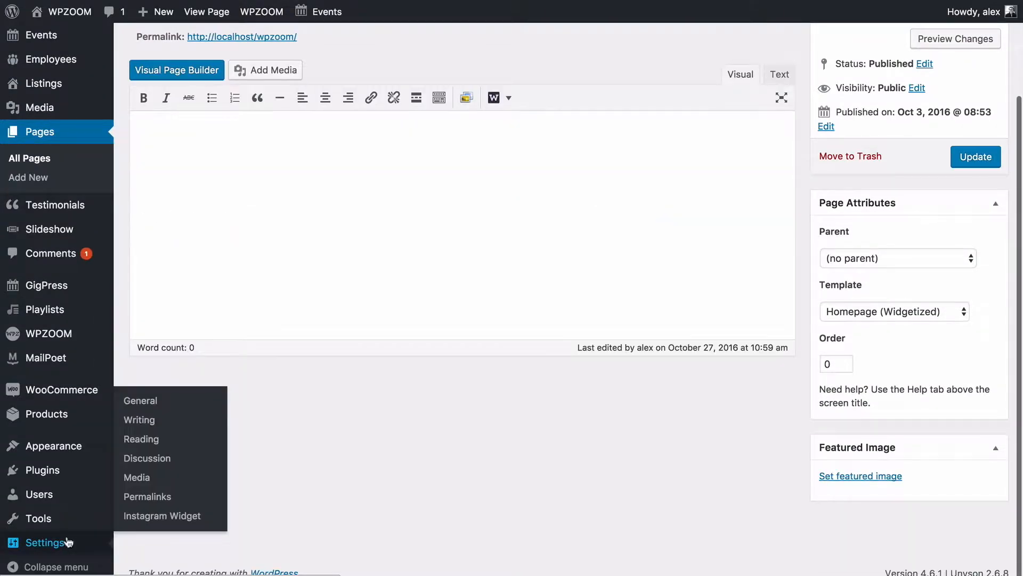
In Reading Settings, set the static front page to Homepage and save the changes.
left_click(143, 441)
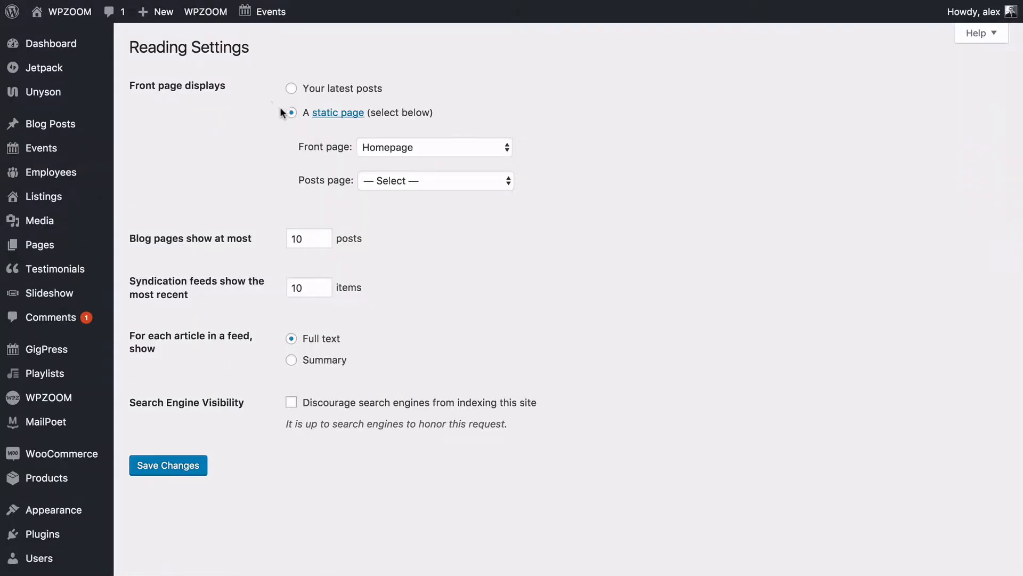
left_click(394, 149)
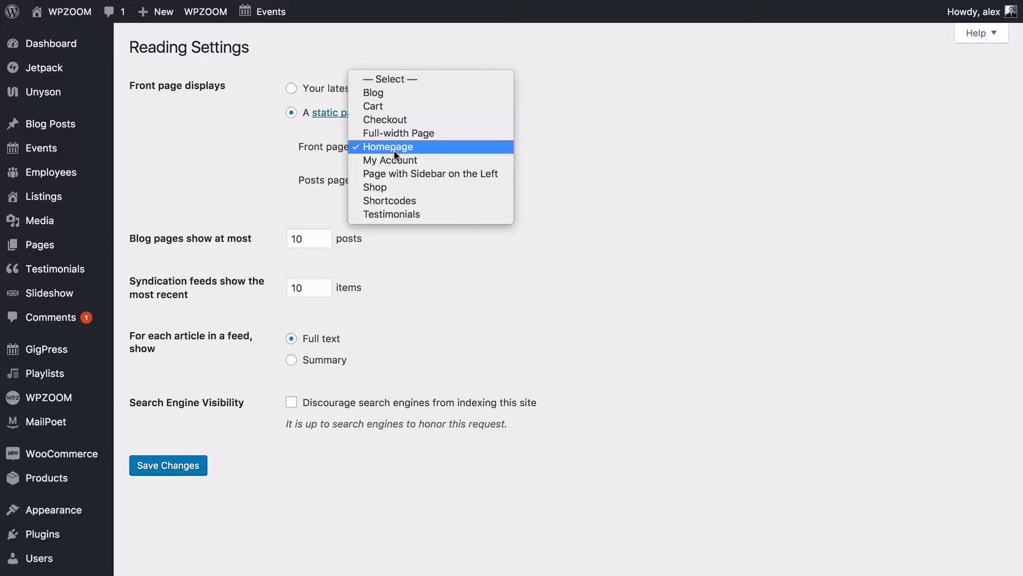
left_click(392, 148)
left_click(169, 467)
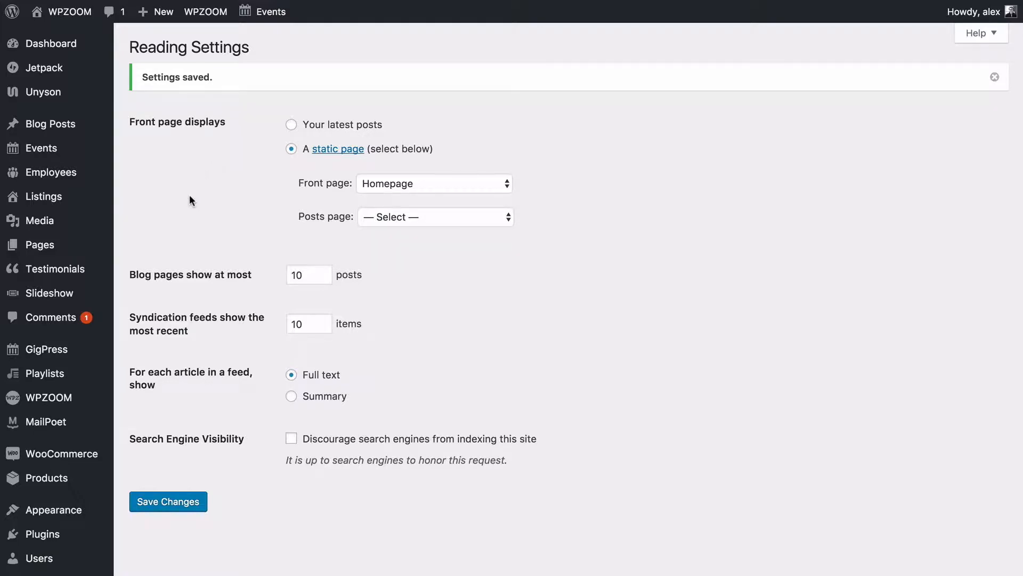
mouse_move(31, 409)
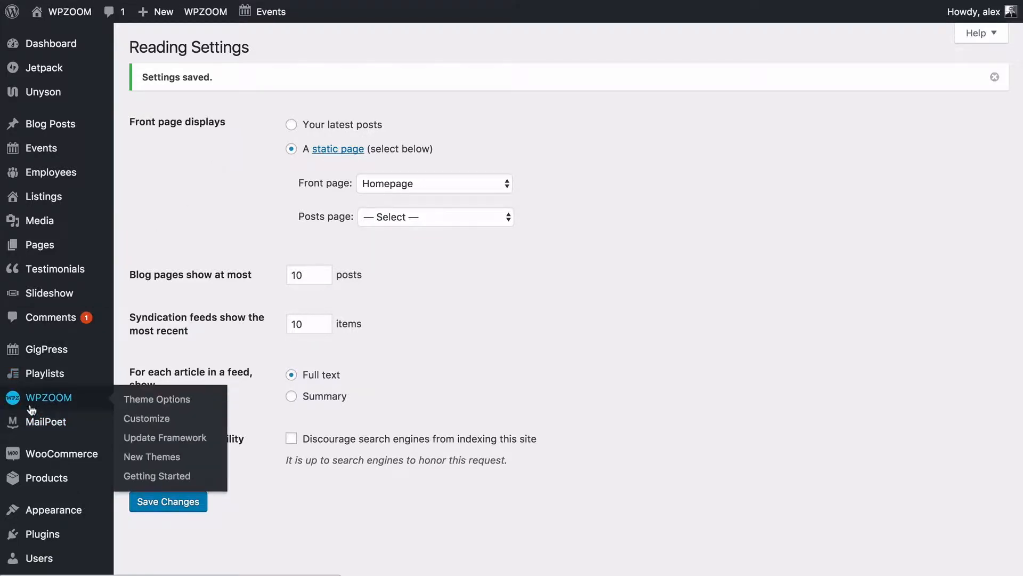
In Theme Options, change 'What Slideshow Displays' from Featured Posts to Slideshow Posts.
left_click(144, 400)
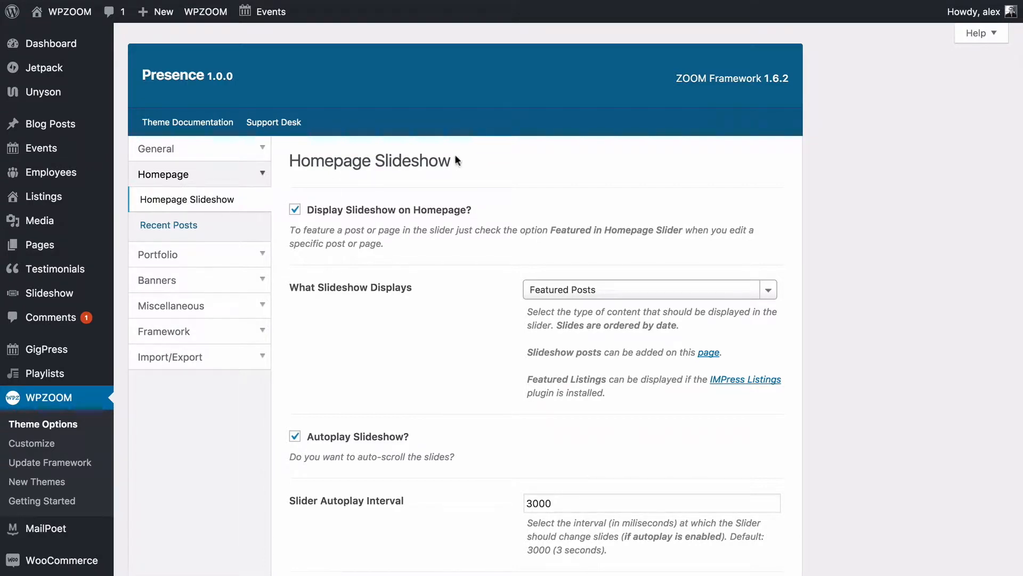
scroll(928, 270, "down", 2)
scroll(928, 269, "up", 3)
scroll(928, 272, "down", 4)
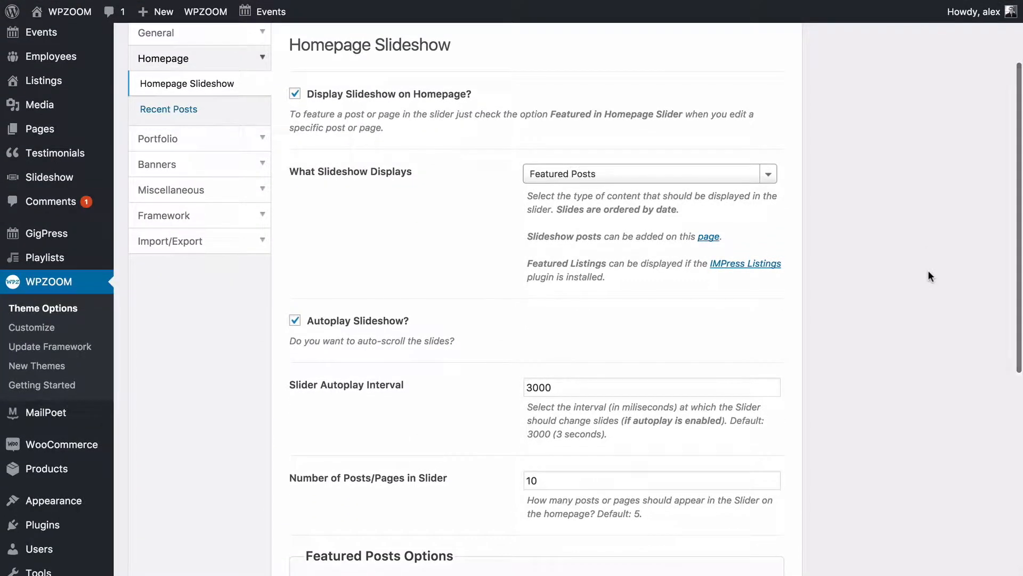
scroll(928, 272, "down", 1)
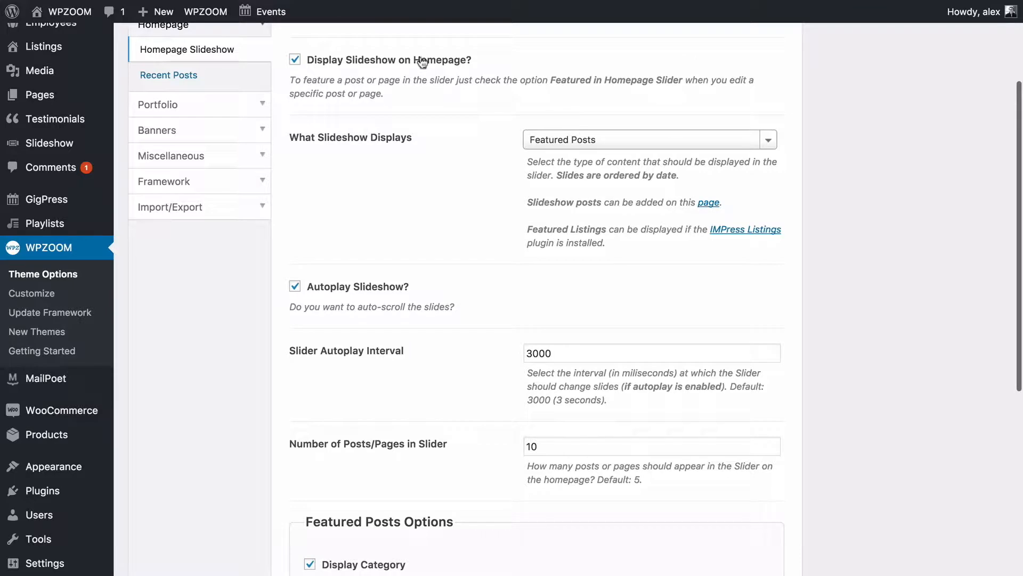
left_click(298, 60)
left_click(298, 60)
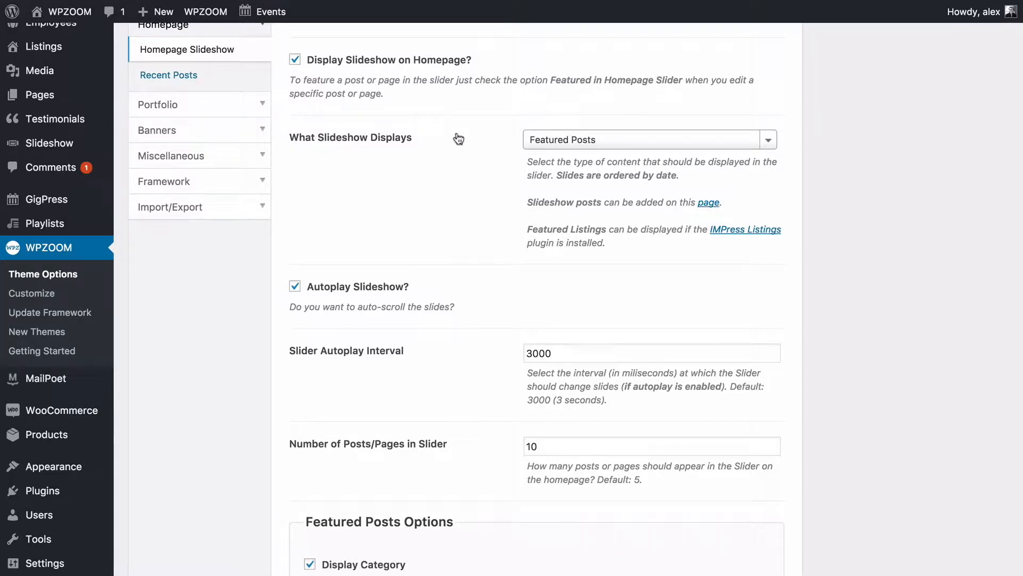
scroll(458, 139, "down", 1)
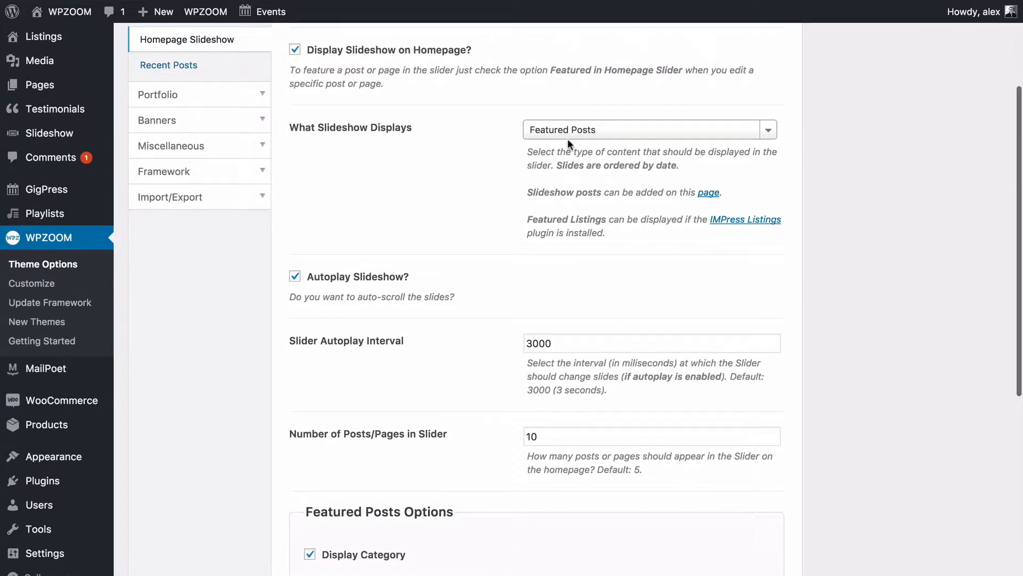
left_click(571, 134)
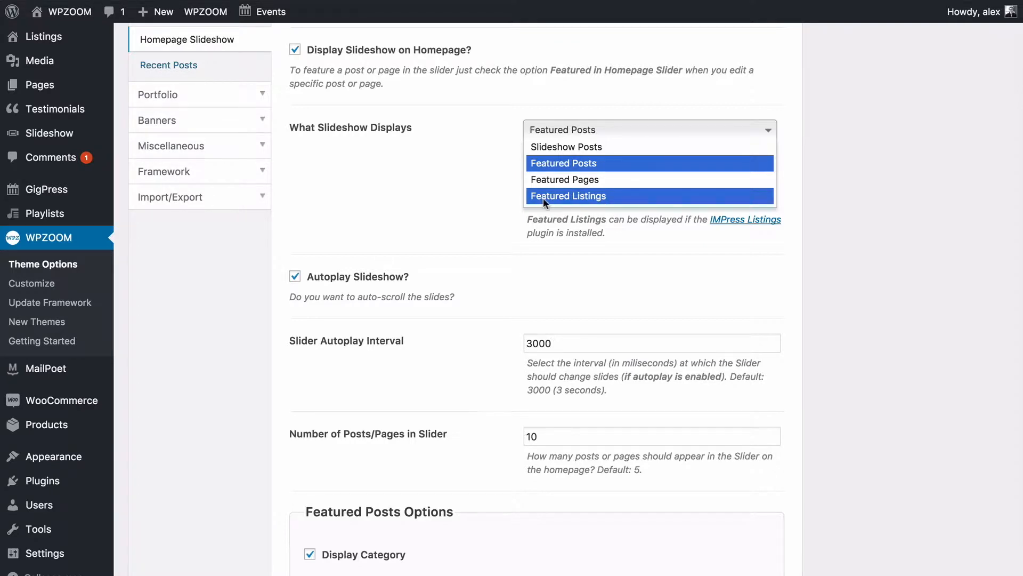
left_click(577, 146)
left_click(485, 167)
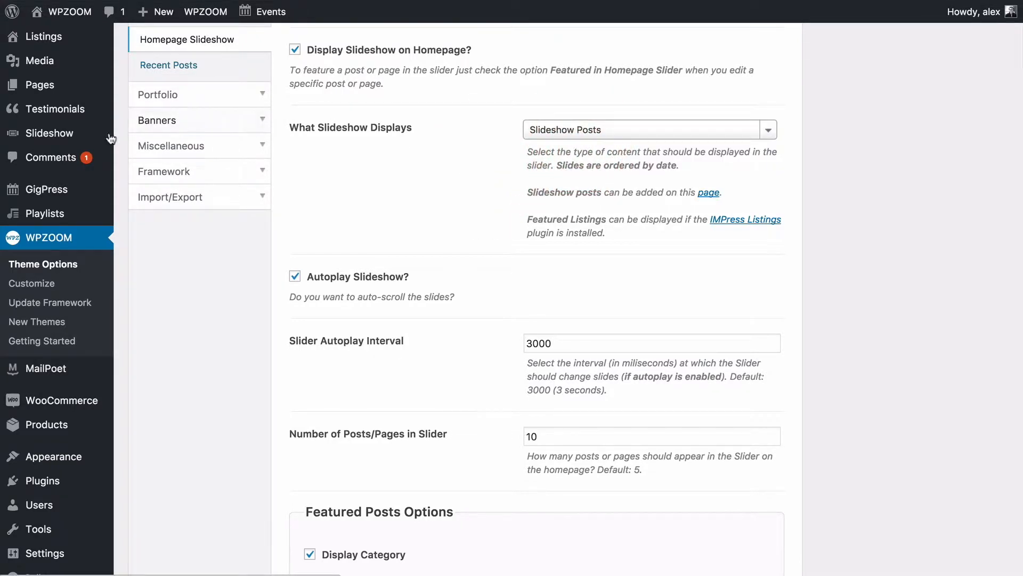
mouse_move(59, 139)
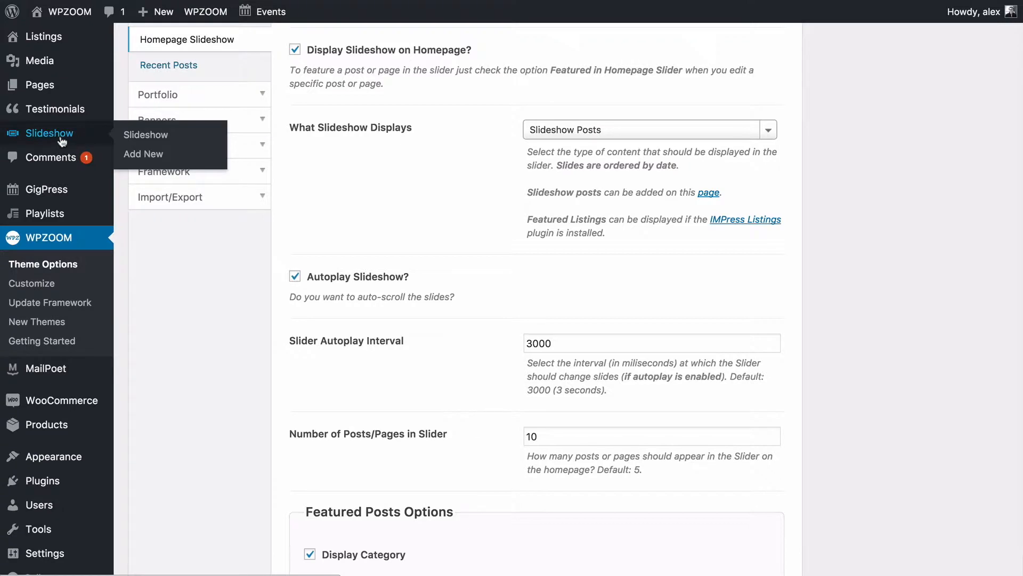
Open the Spring/Summer 2017 Collection slide from the Slideshow list for editing.
left_click(33, 138)
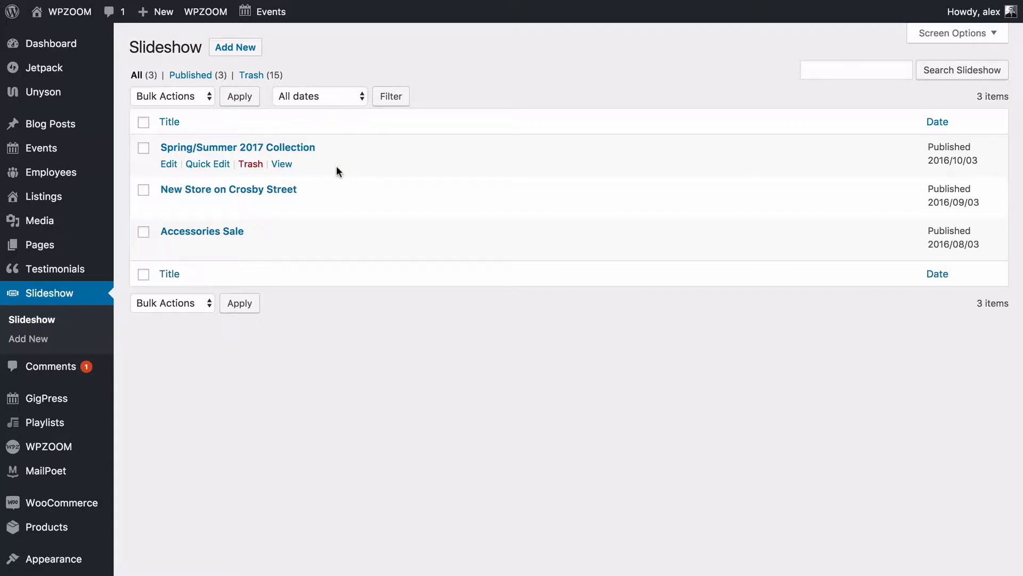
left_click(283, 147)
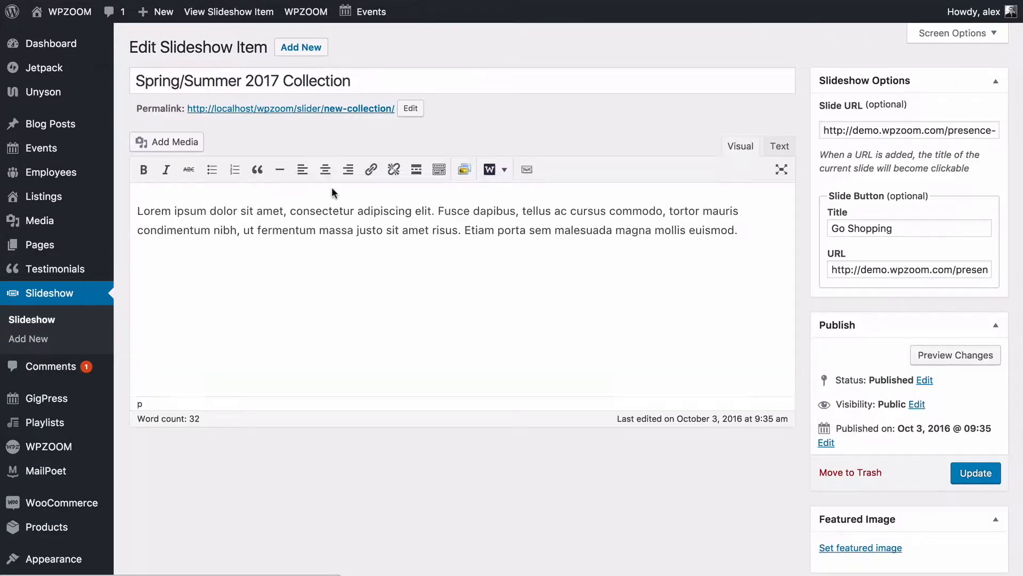
scroll(366, 228, "down", 2)
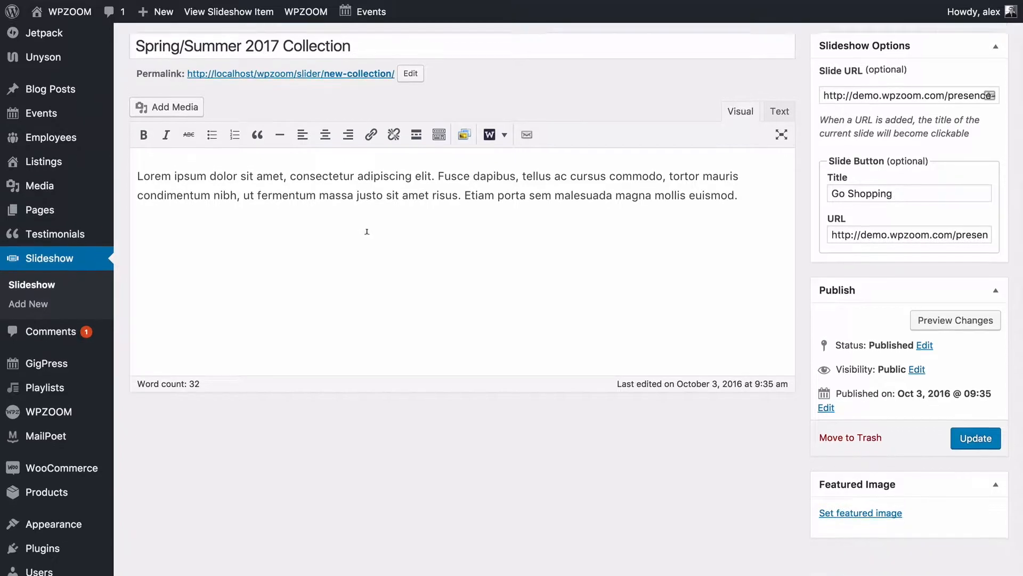
scroll(690, 206, "up", 2)
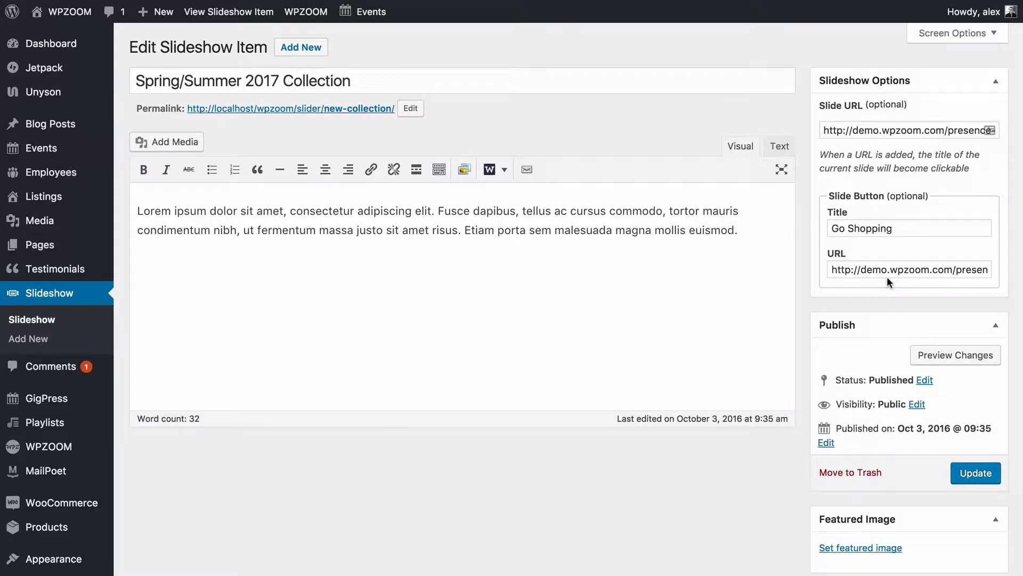
scroll(887, 276, "down", 3)
scroll(887, 276, "up", 3)
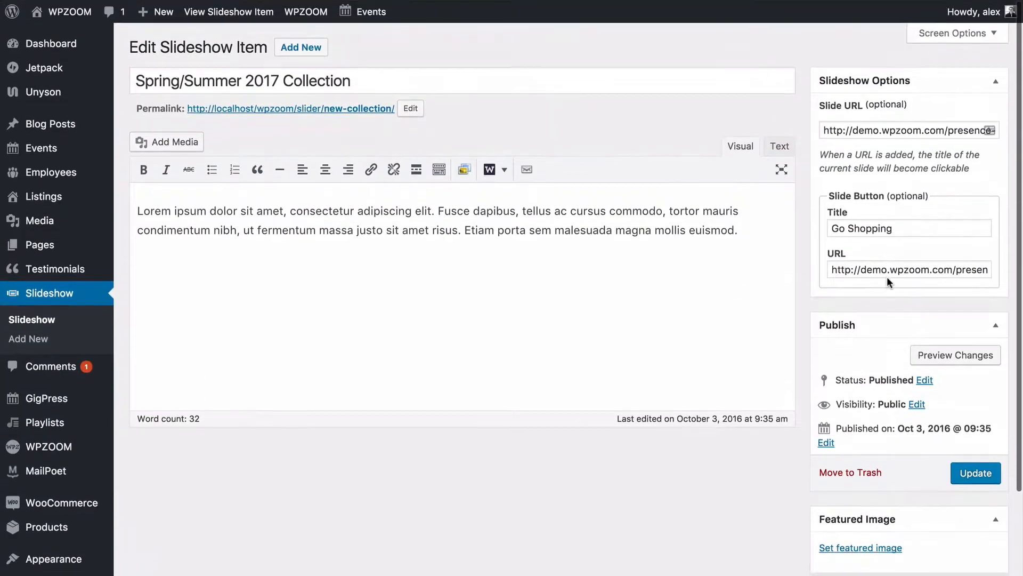
scroll(878, 337, "down", 2)
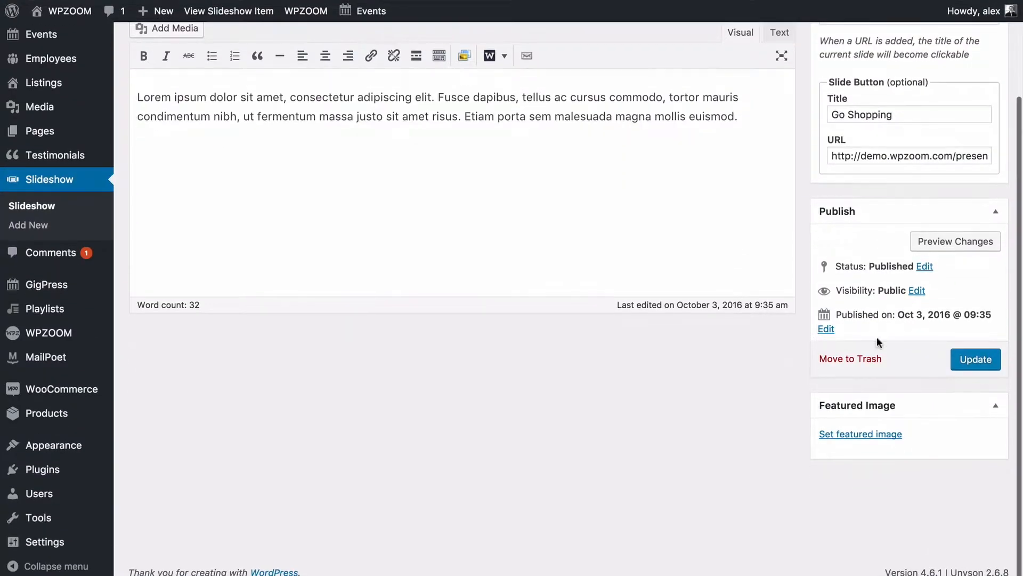
Upload slideshow-1.jpeg as the slide's featured image, update it, and return to the Slideshow list.
left_click(843, 435)
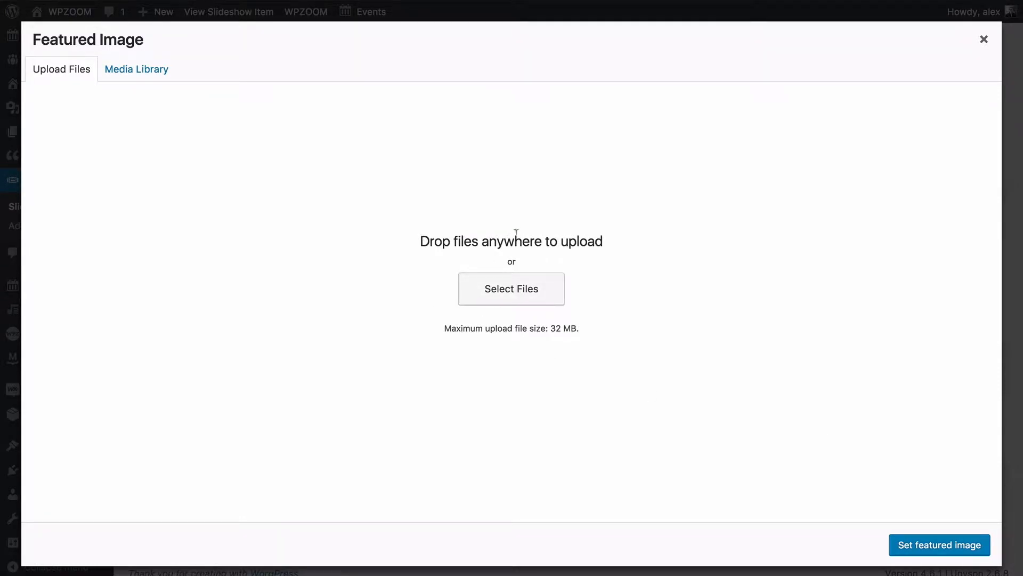
left_click(133, 68)
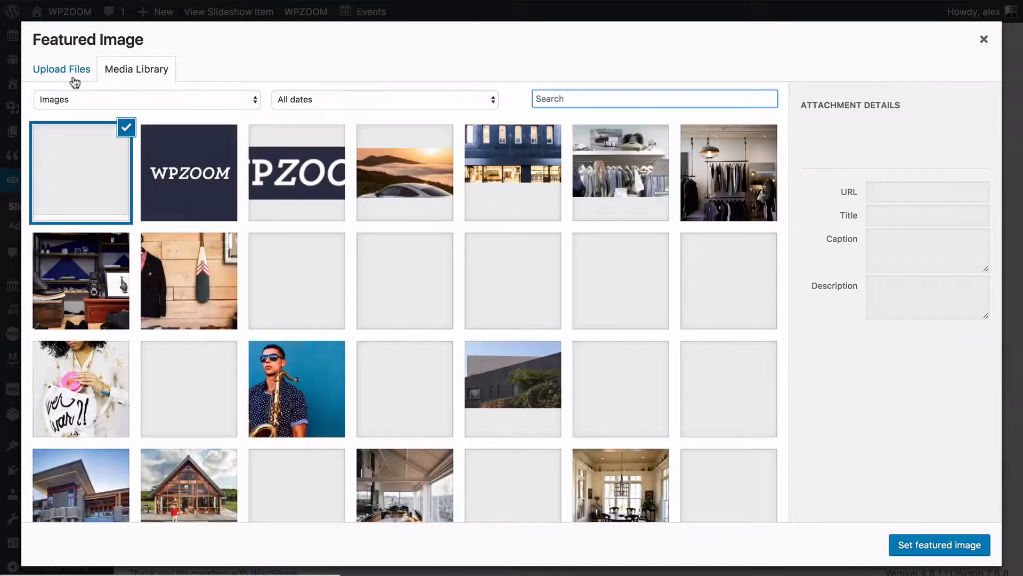
left_click(74, 80)
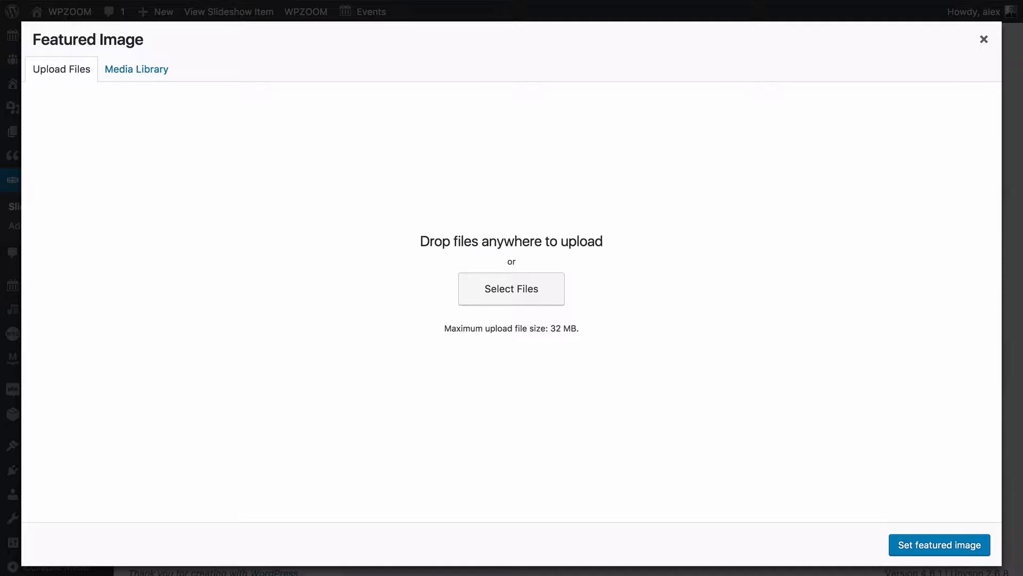
left_click_drag(392, 229, 395, 225)
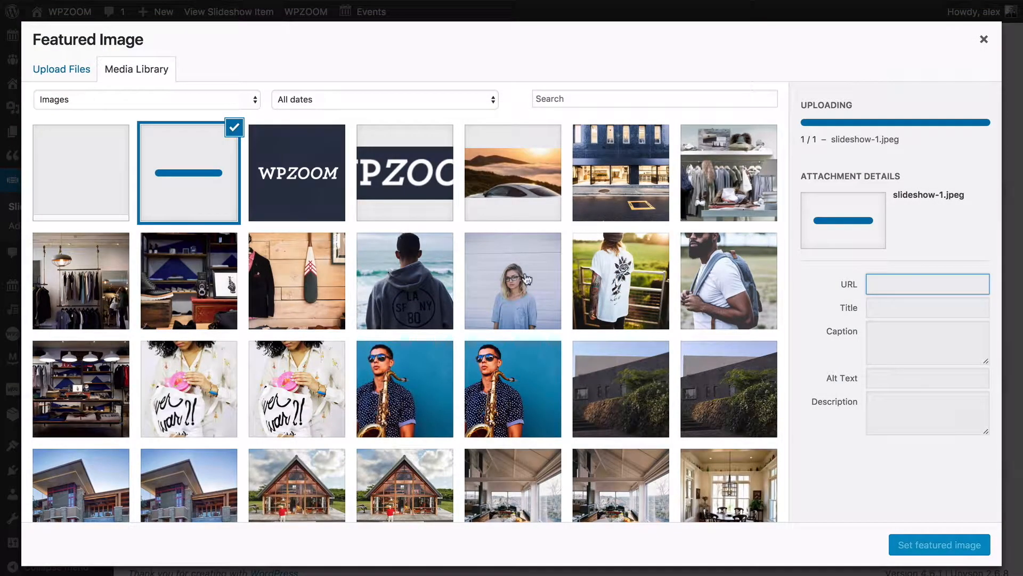
left_click(914, 550)
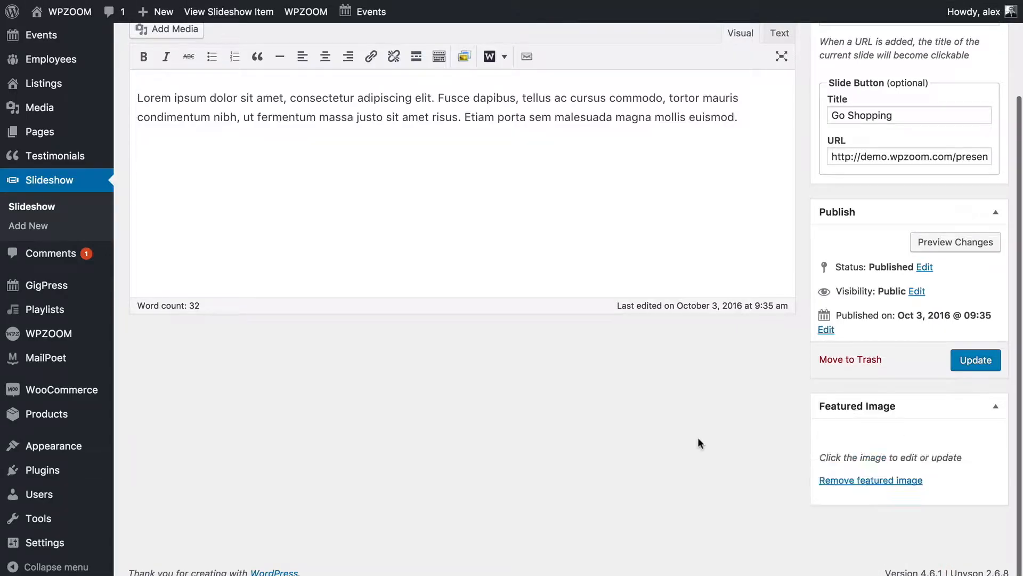
left_click(969, 370)
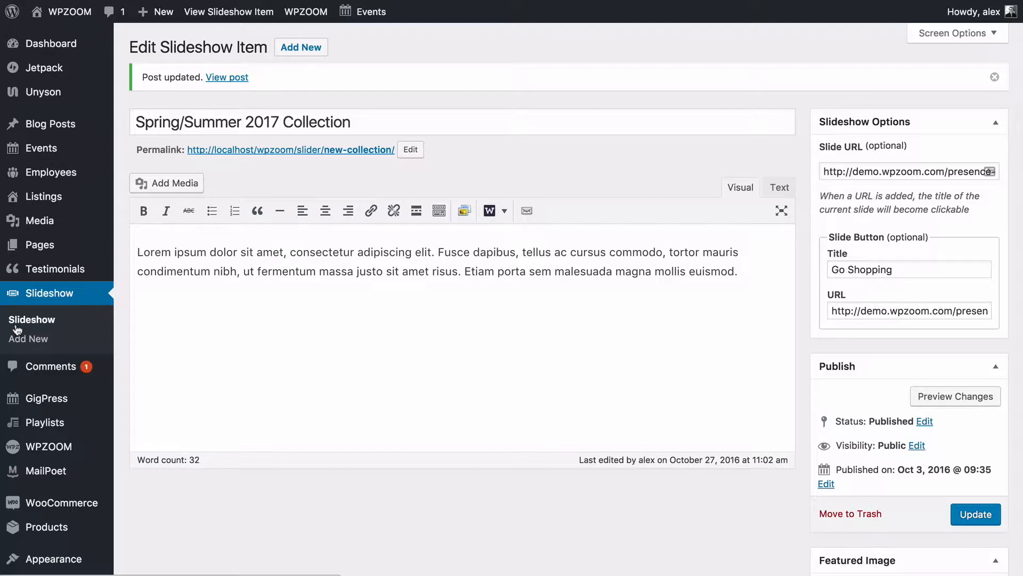
left_click(16, 322)
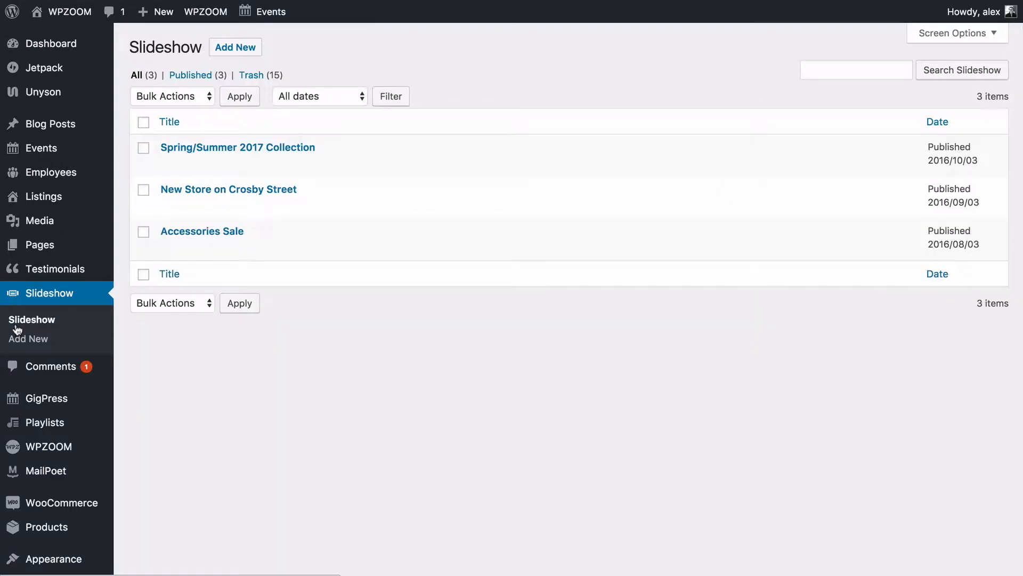
Upload slideshow-2.jpg as the New Store on Crosby Street slide's featured image and update it.
left_click(186, 192)
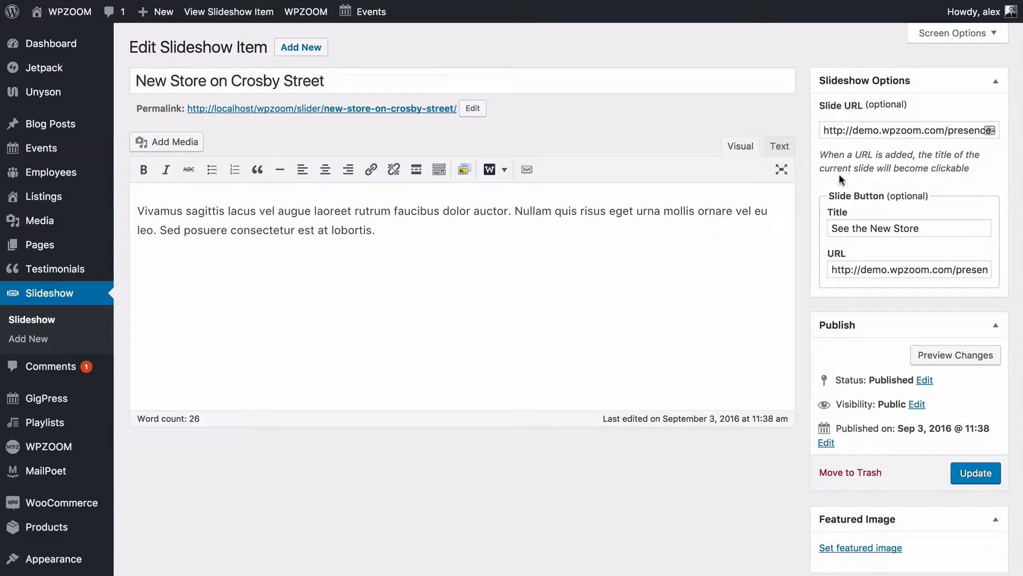
scroll(870, 196, "down", 2)
left_click(829, 434)
left_click(83, 79)
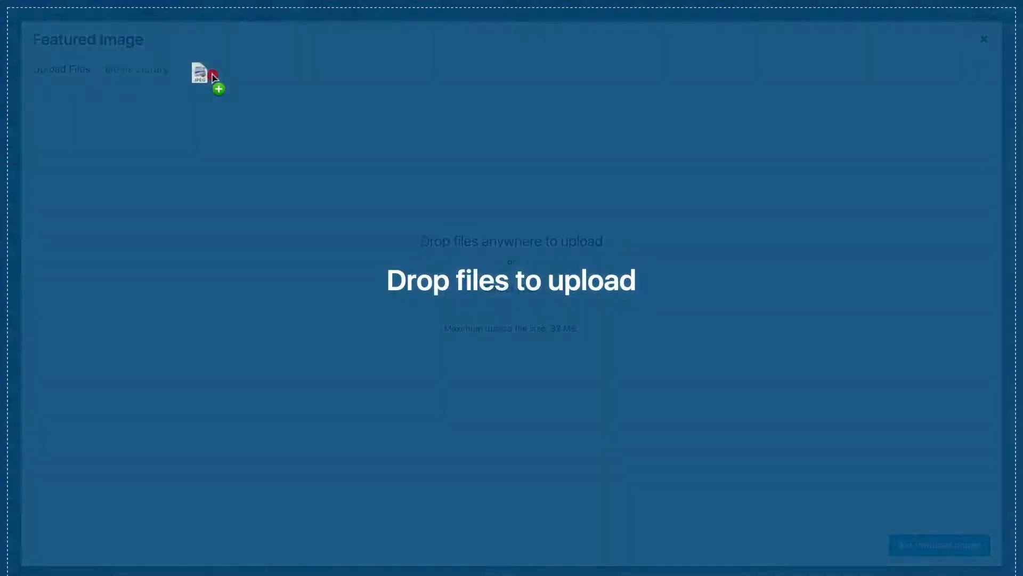
left_click_drag(206, 75, 311, 223)
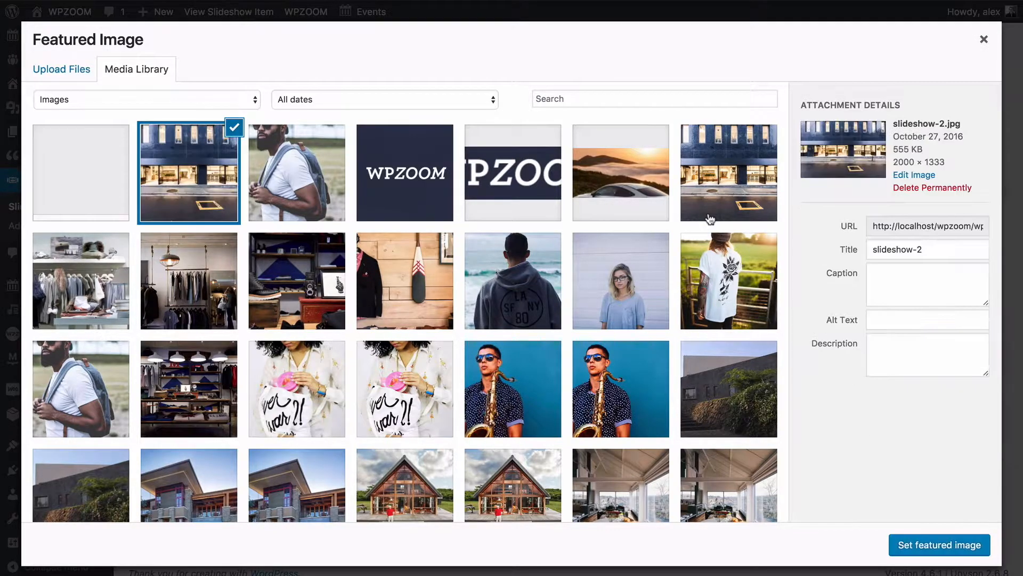
left_click(933, 549)
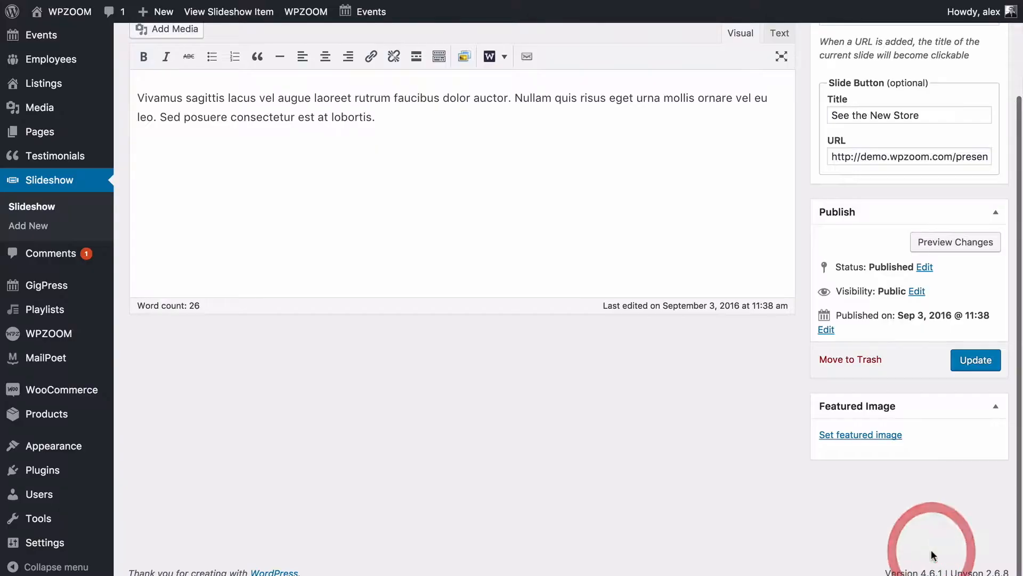
left_click(976, 359)
scroll(390, 232, "up", 3)
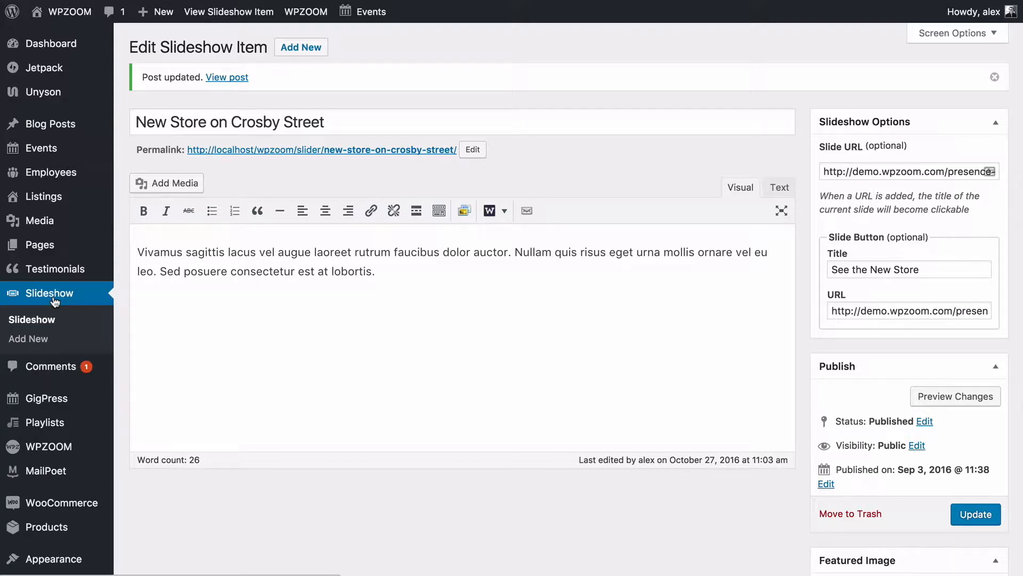
left_click(55, 301)
Upload slideshow-3.jpeg as the Accessories Sale slide's featured image and update the slide.
left_click(192, 235)
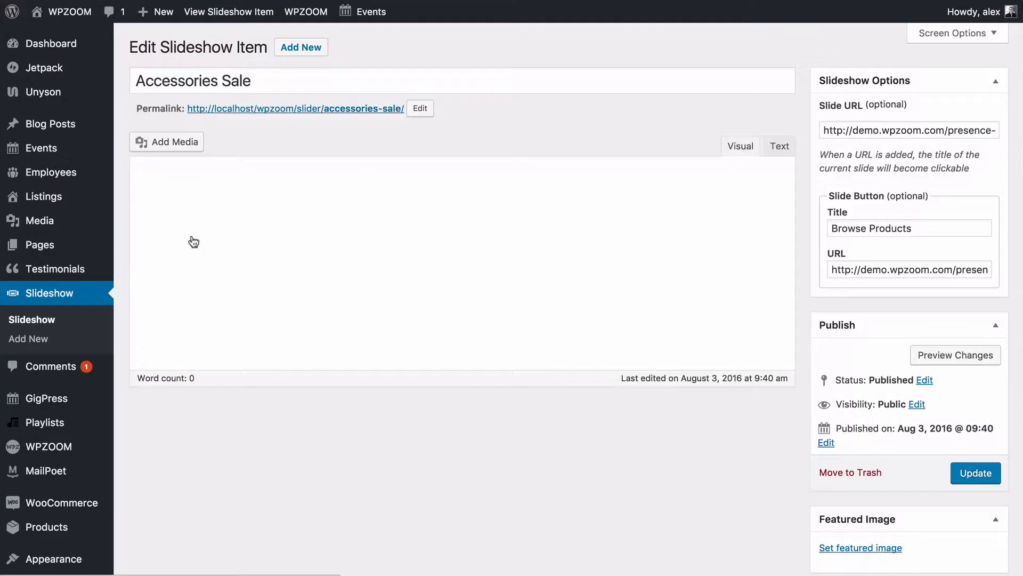
left_click(842, 553)
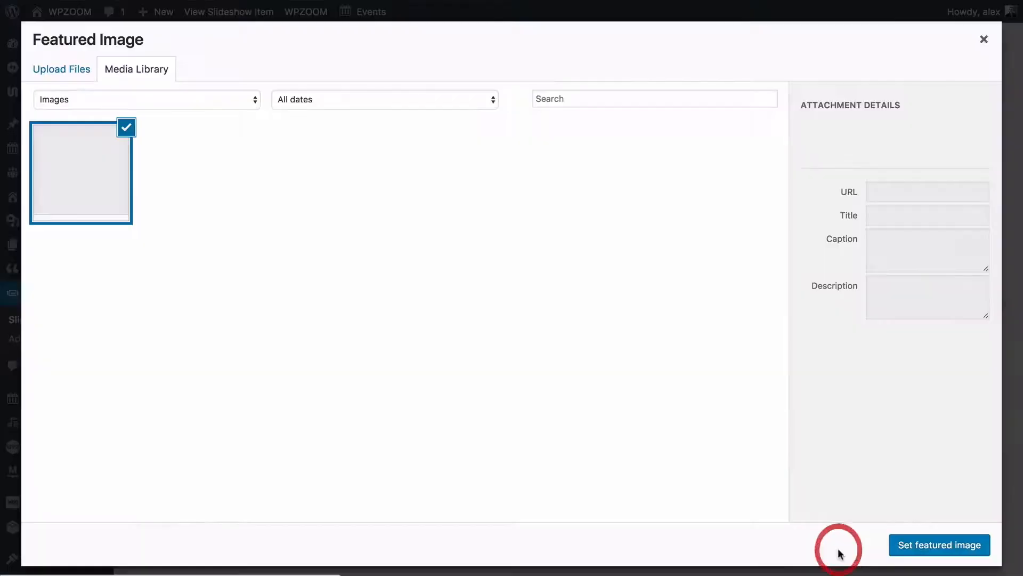
left_click(76, 77)
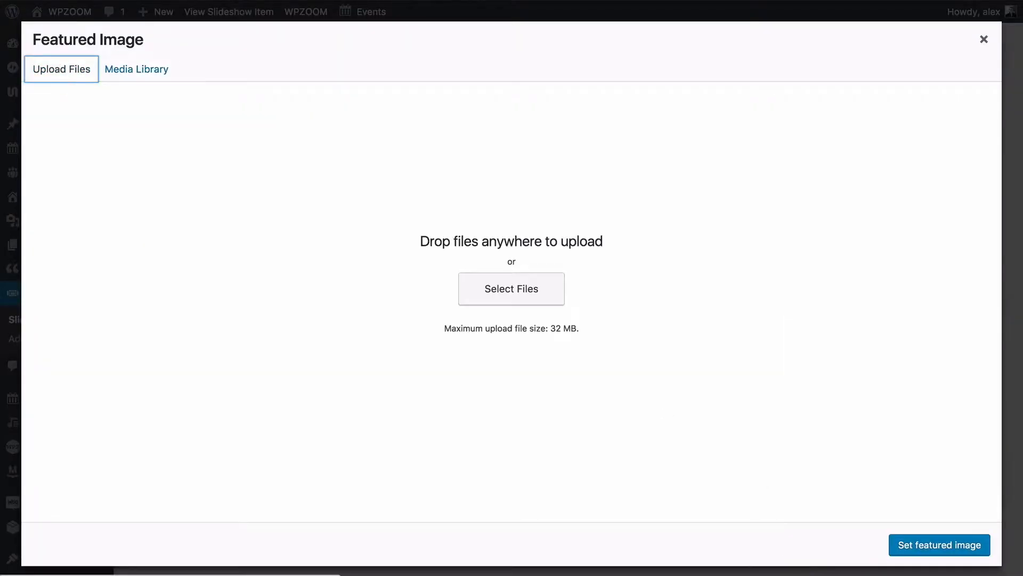
left_click_drag(324, 131, 337, 185)
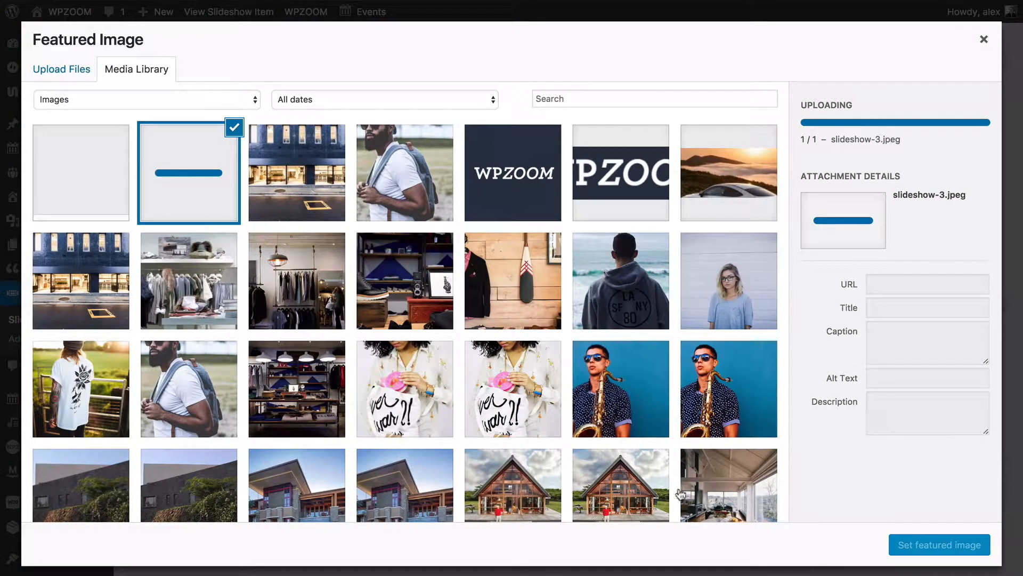
left_click(911, 545)
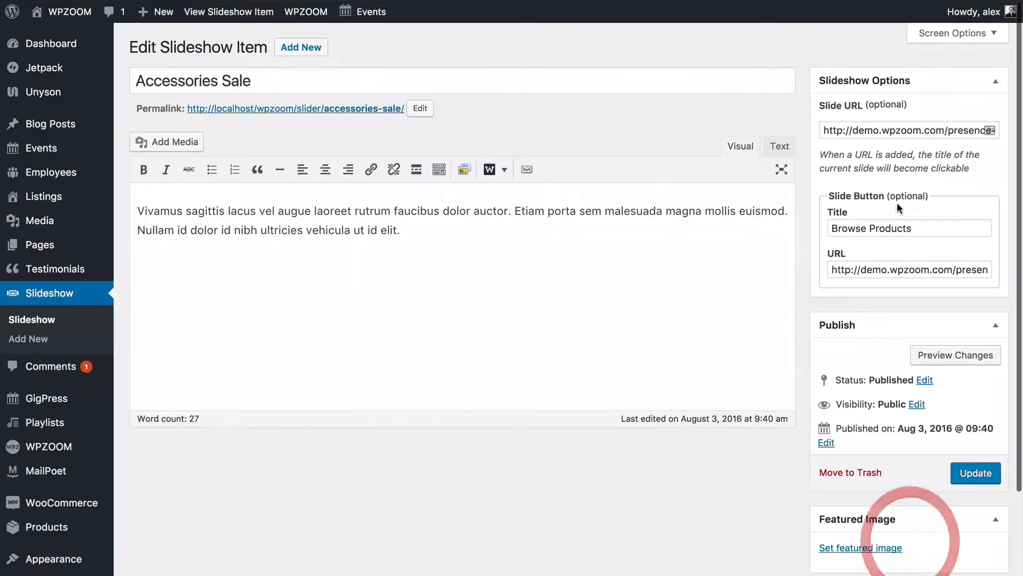
left_click(973, 473)
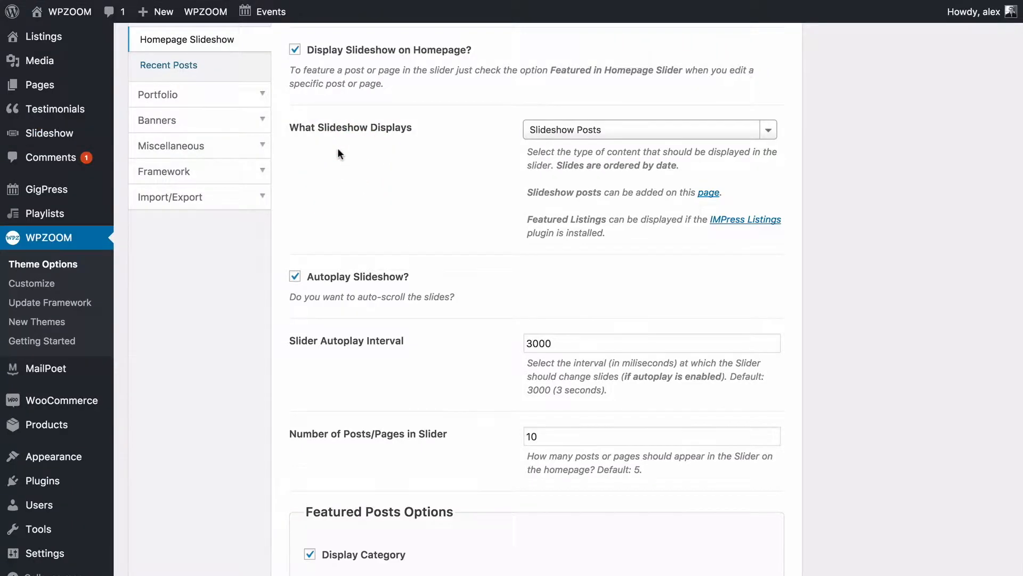
Confirm the slideshow displays Slideshow Posts and save all theme option changes.
scroll(383, 171, "up", 1)
left_click(585, 183)
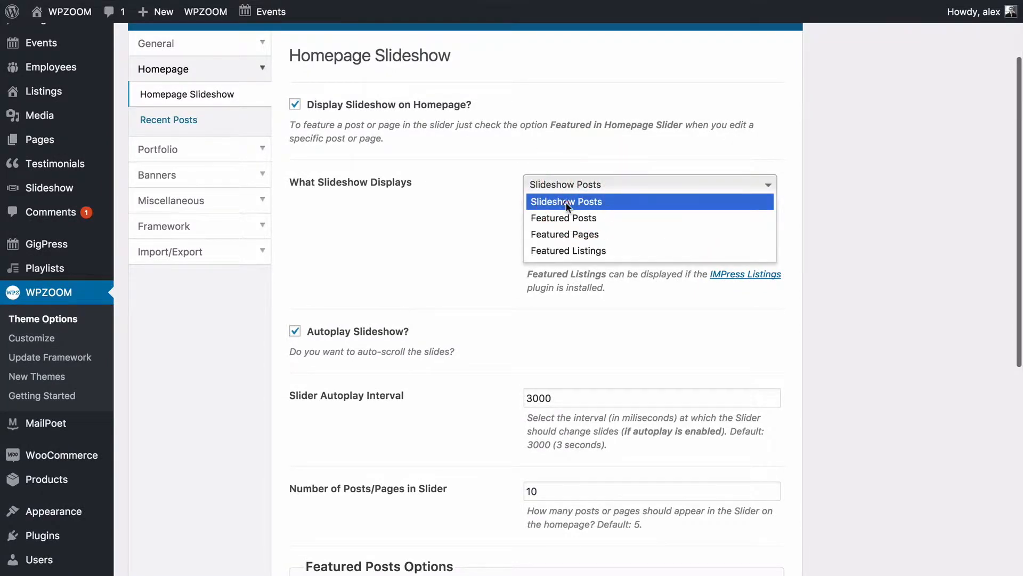
left_click(464, 219)
scroll(465, 221, "down", 10)
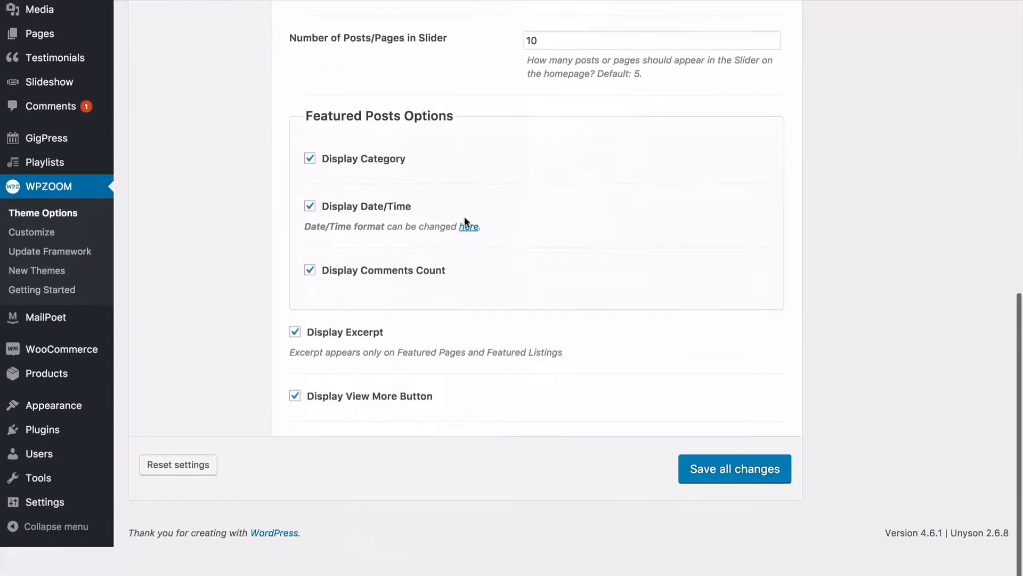
left_click(723, 511)
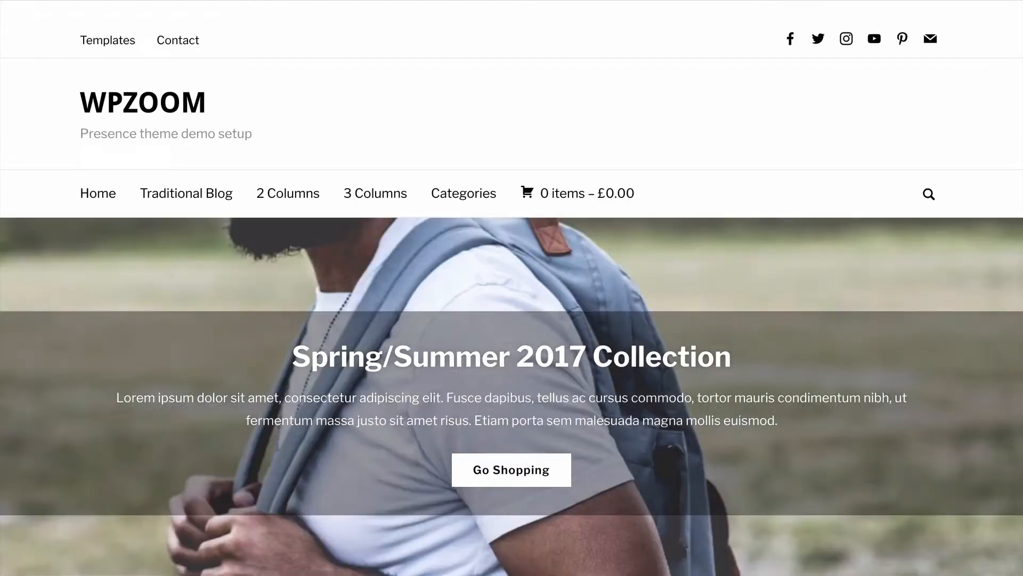
Swipe the live homepage slider through the New Store and Accessories Sale slides.
scroll(386, 237, "down", 3)
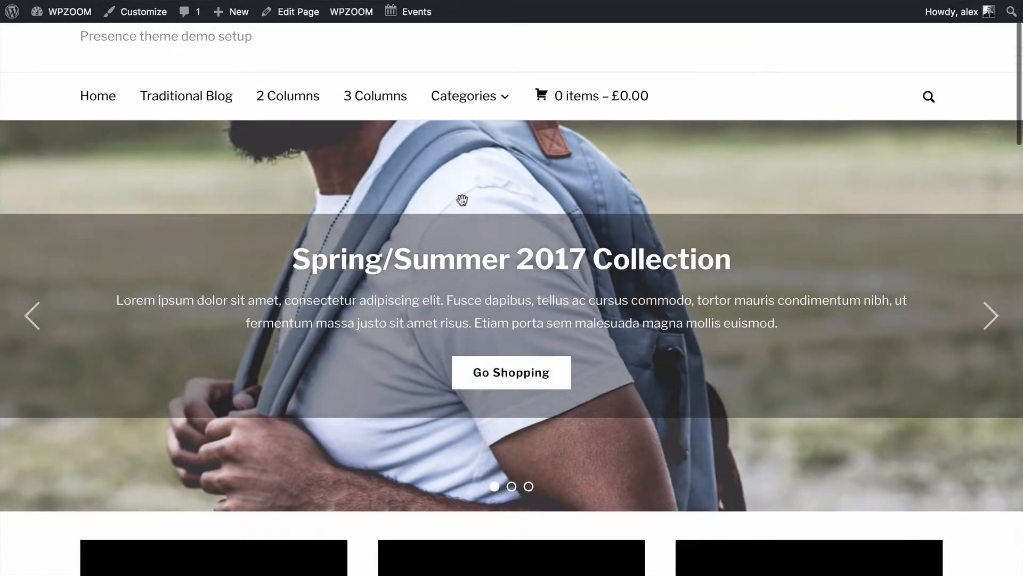
scroll(670, 149, "down", 2)
left_click_drag(666, 144, 274, 165)
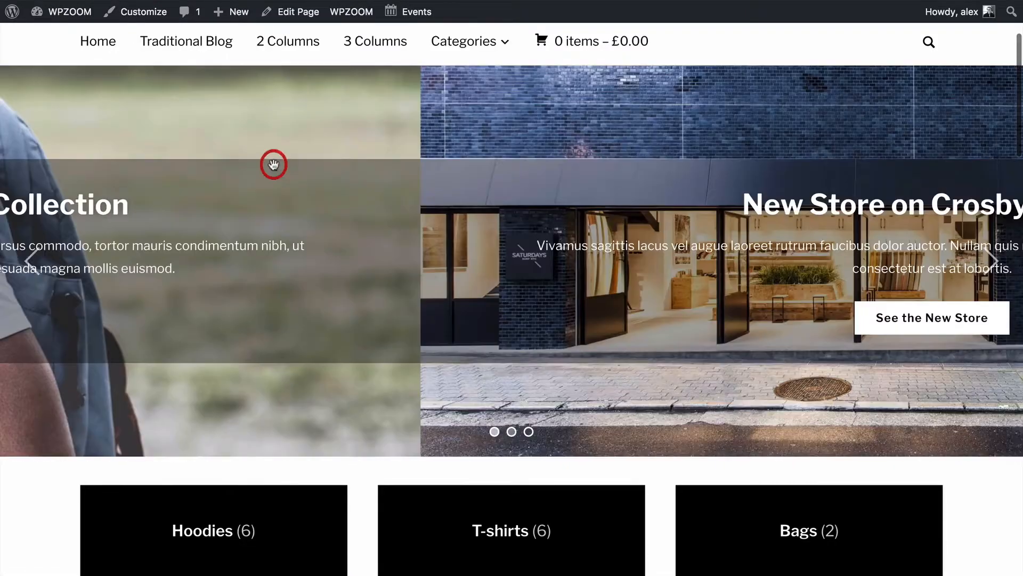
left_click_drag(719, 189, 229, 194)
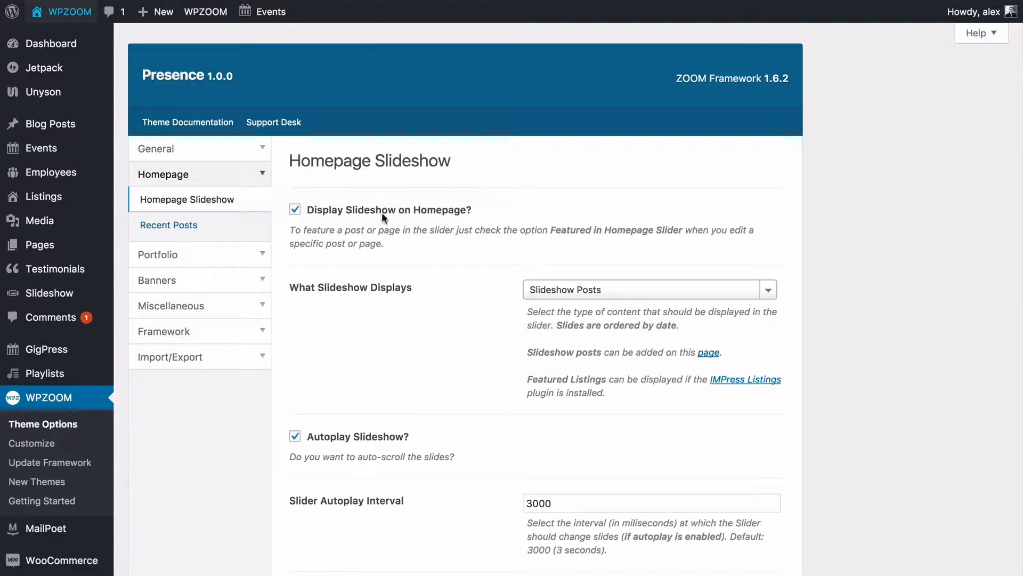
scroll(381, 212, "down", 3)
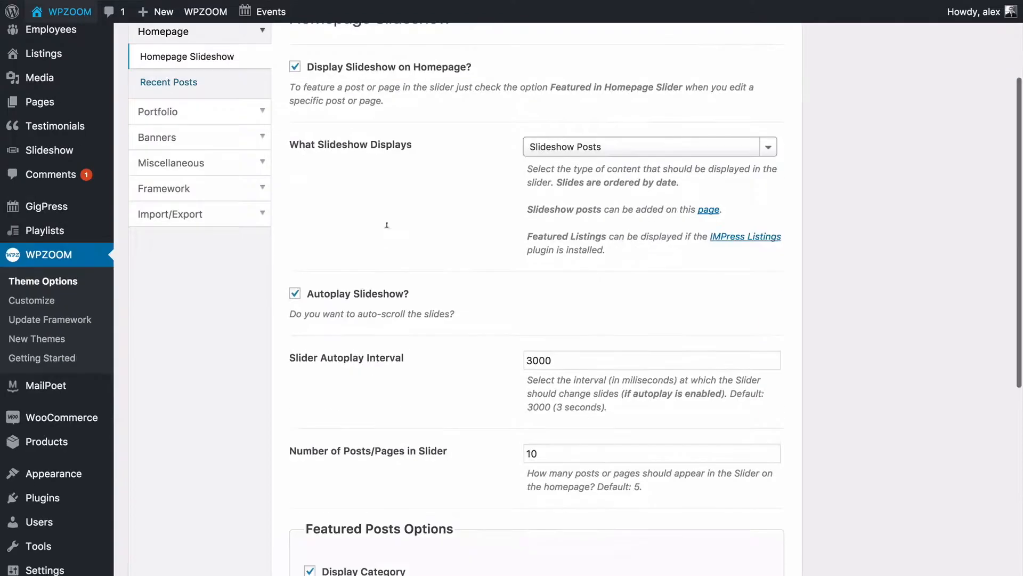
Save all changes in the Homepage Slideshow options once more.
scroll(386, 227, "down", 2)
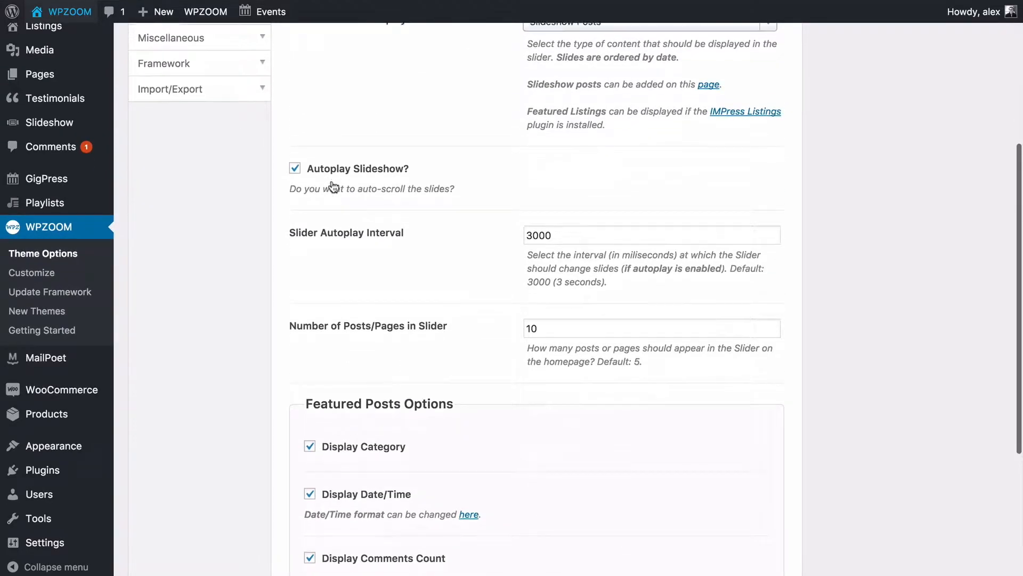
scroll(341, 192, "down", 1)
scroll(395, 191, "down", 1)
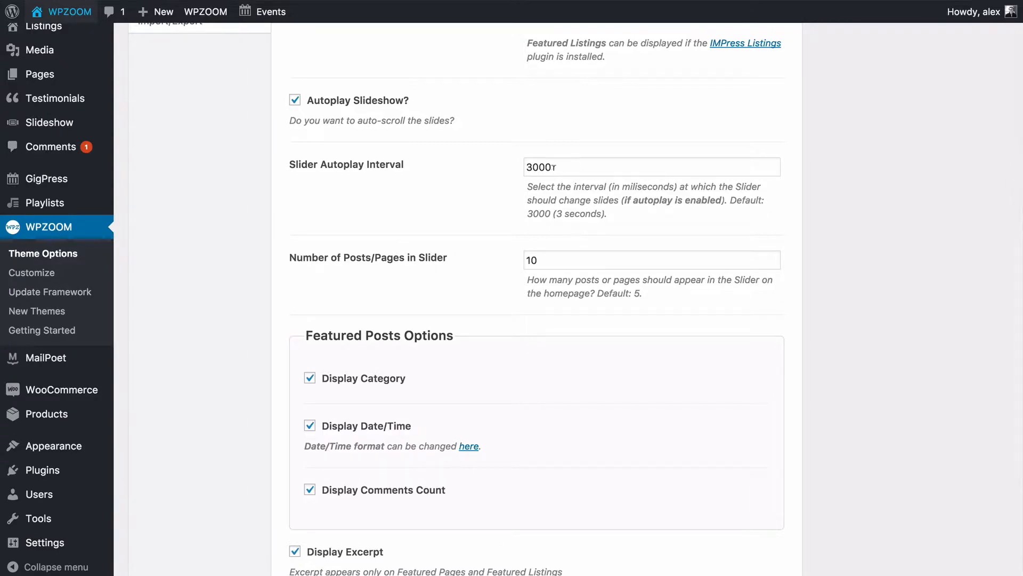
scroll(503, 193, "down", 1)
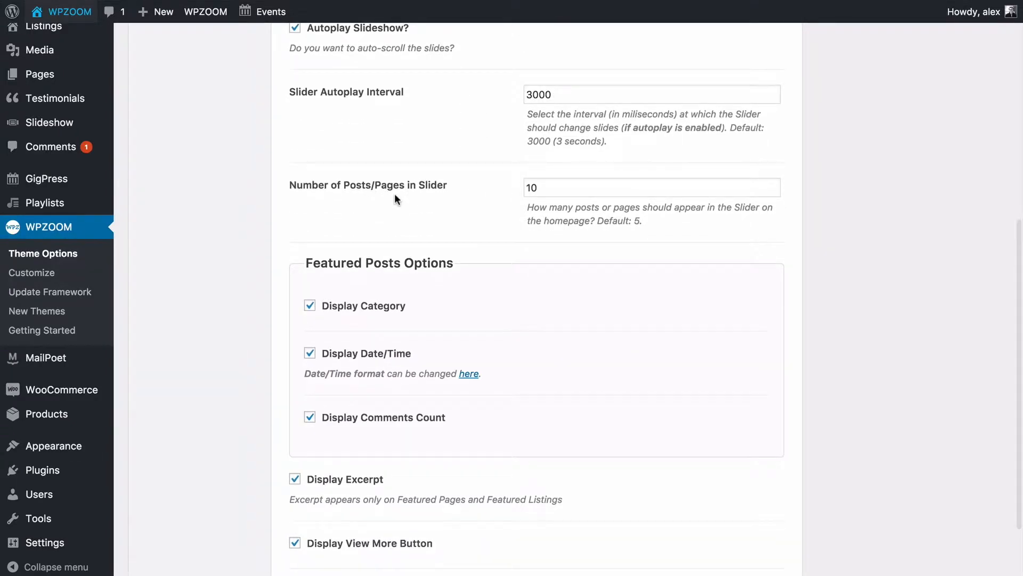
scroll(394, 194, "down", 1)
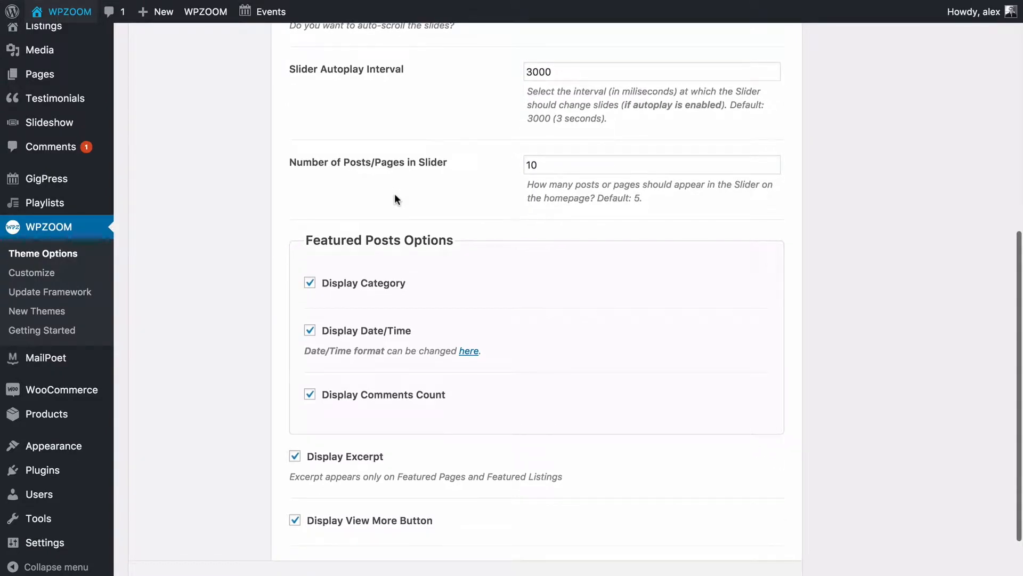
scroll(394, 194, "down", 2)
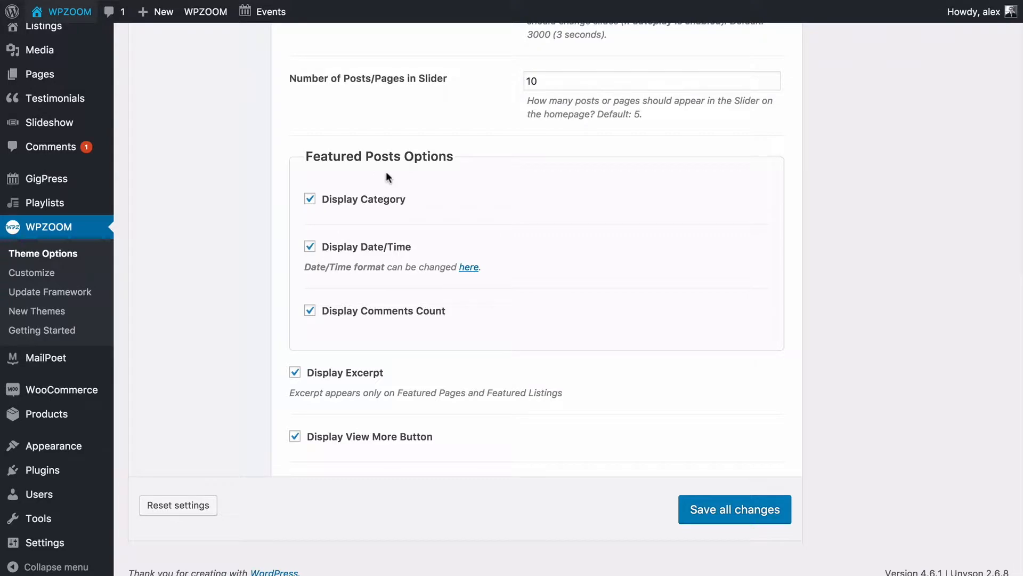
scroll(386, 171, "up", 10)
scroll(386, 171, "down", 10)
left_click(698, 507)
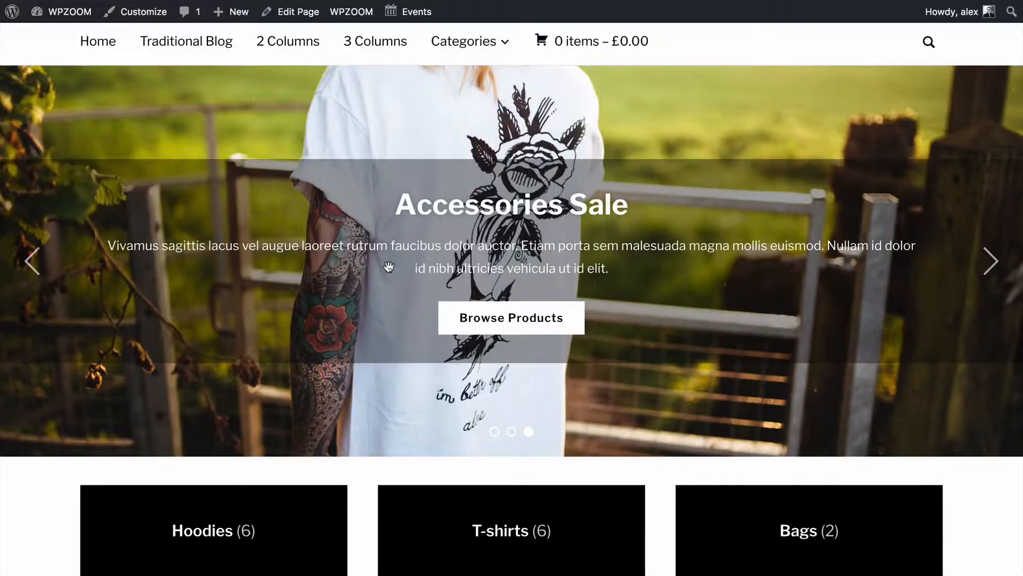
Scroll up and down through the homepage sections to review them.
scroll(155, 353, "up", 4)
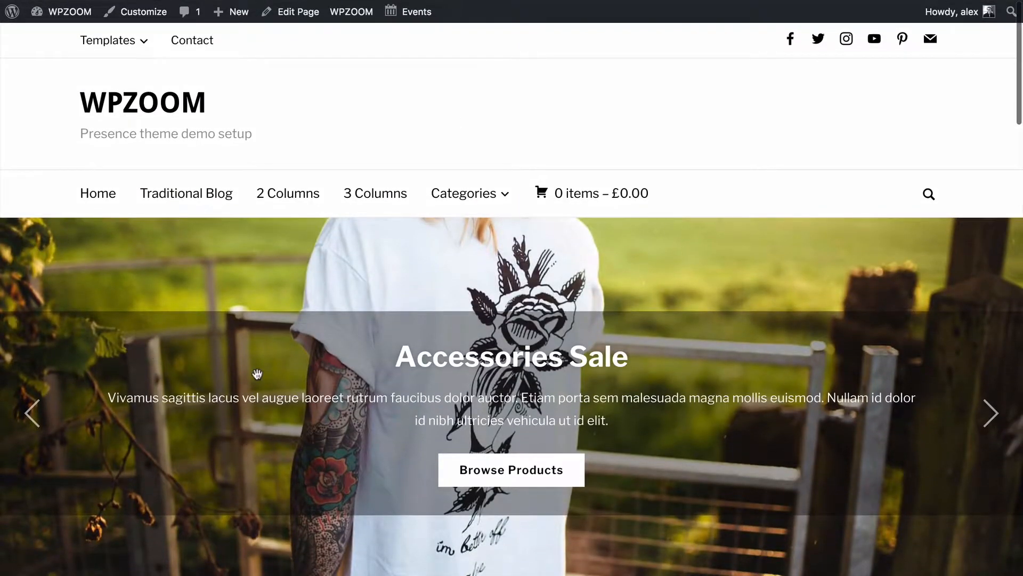
scroll(256, 373, "down", 1)
scroll(257, 375, "up", 1)
scroll(256, 373, "down", 10)
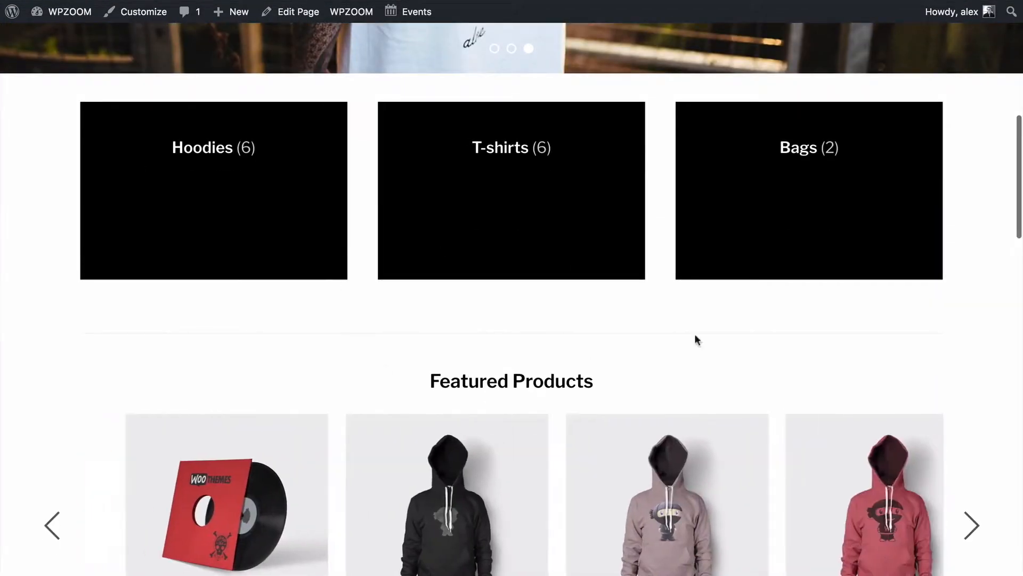
scroll(336, 352, "down", 12)
scroll(337, 352, "down", 10)
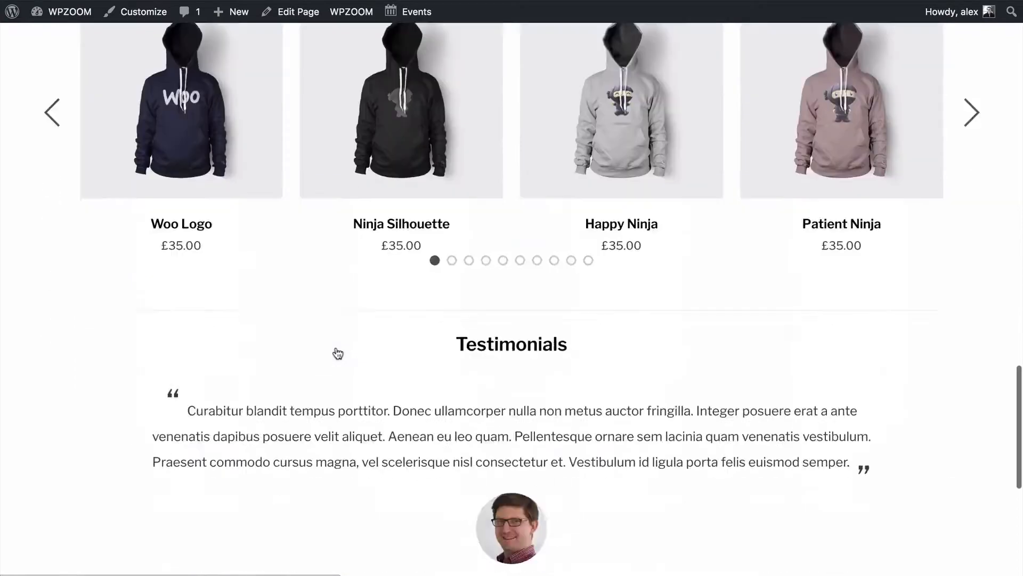
scroll(335, 349, "up", 20)
scroll(336, 351, "up", 8)
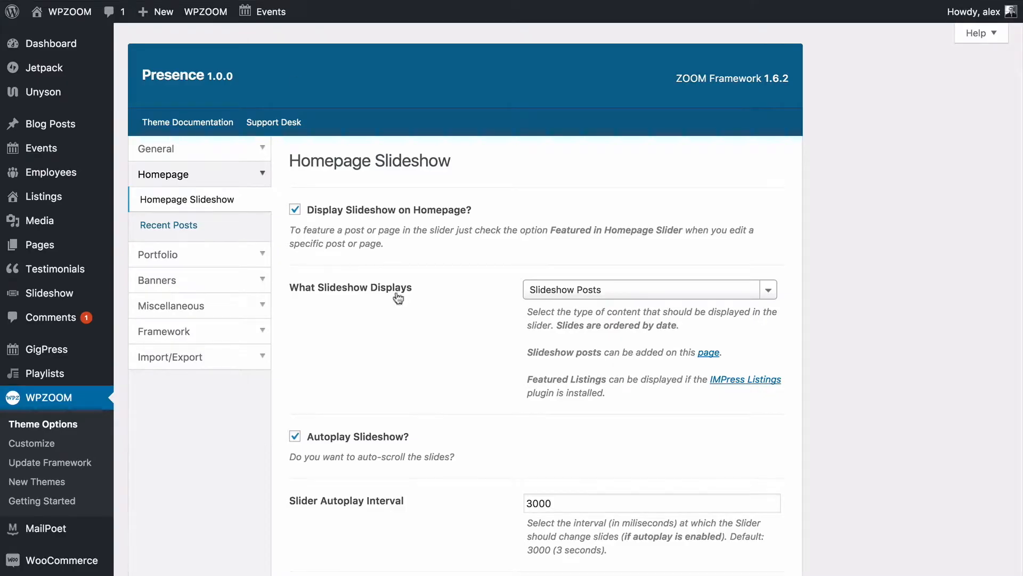
scroll(168, 438, "down", 8)
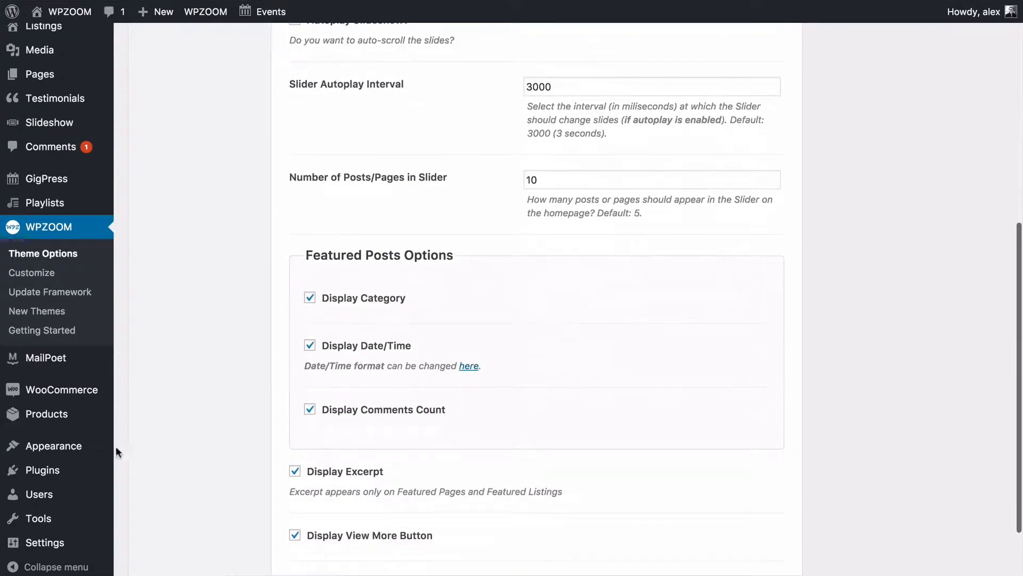
mouse_move(101, 446)
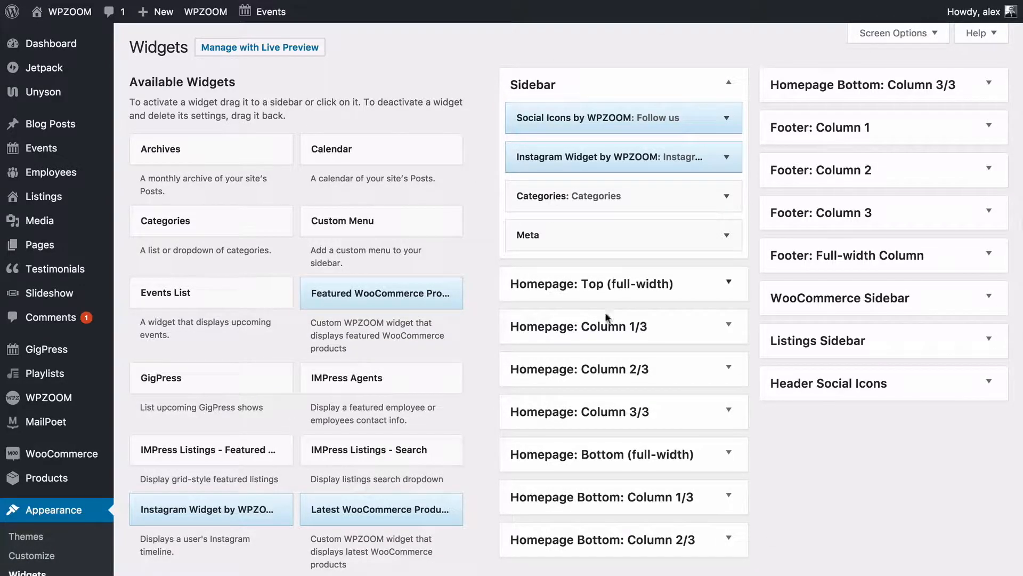
Expand the Social Icons by WPZOOM widget in the Sidebar and save its settings.
scroll(491, 290, "down", 1)
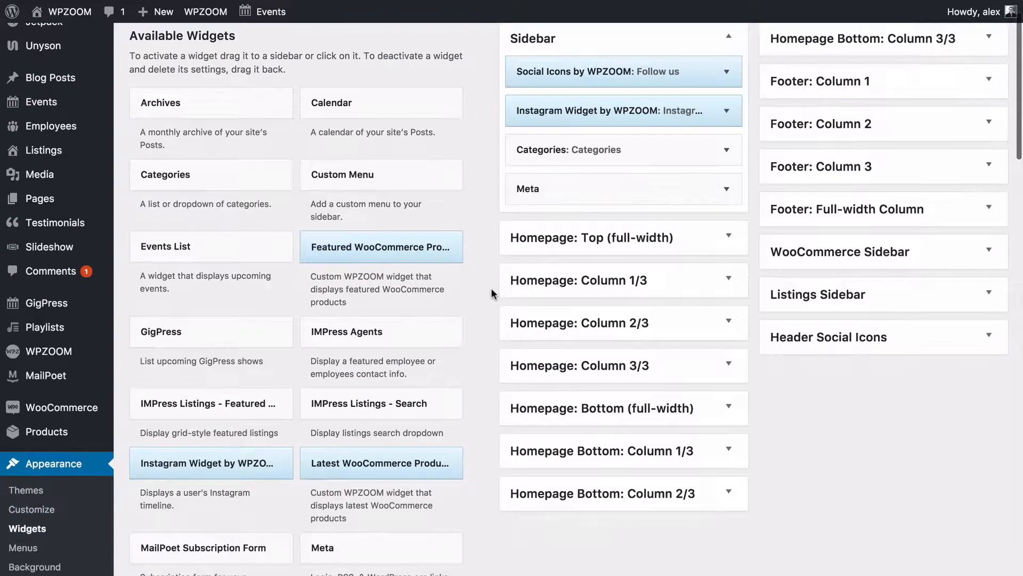
scroll(491, 288, "up", 1)
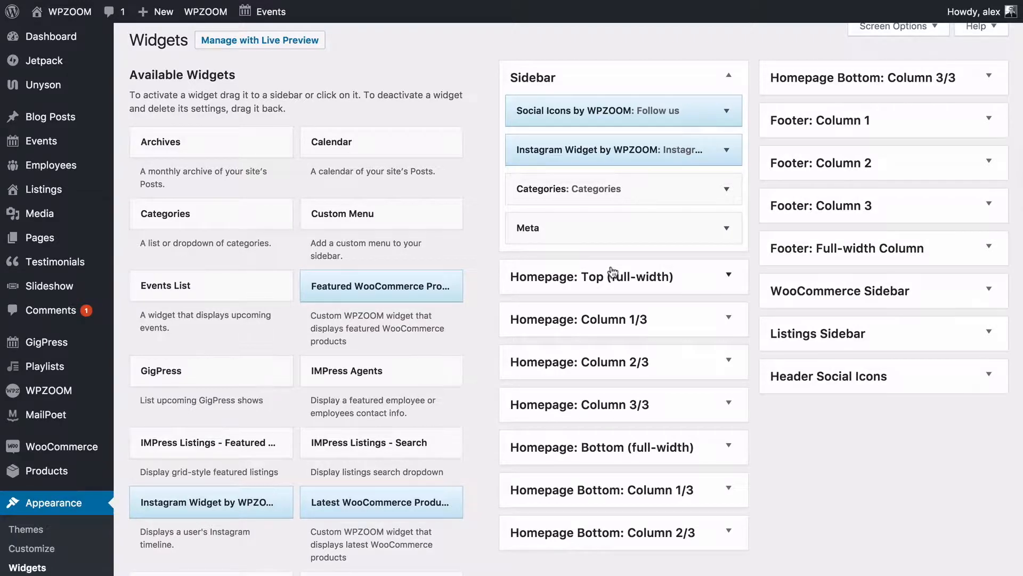
left_click(727, 110)
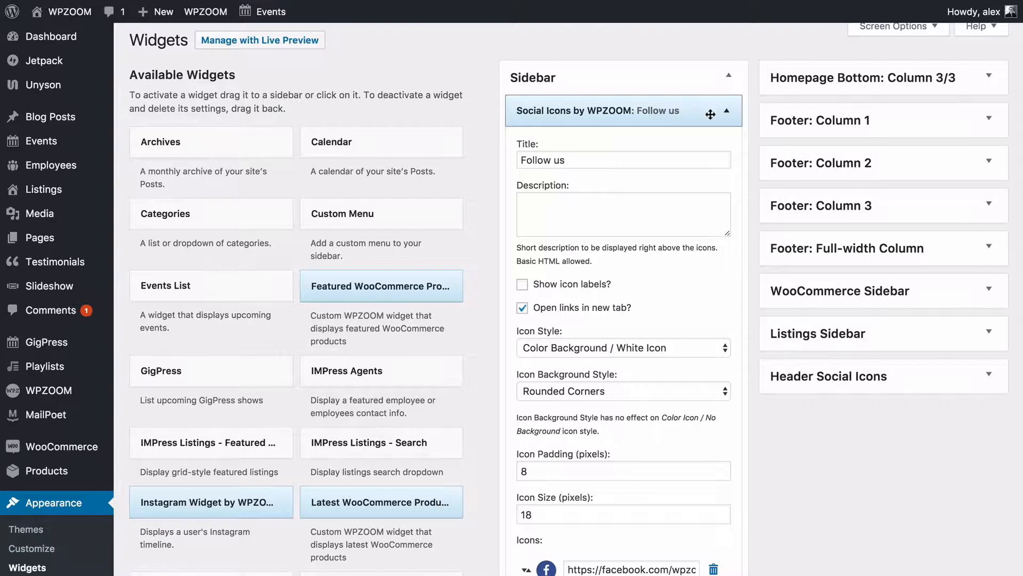
left_click(730, 113)
left_click(730, 113)
scroll(531, 289, "down", 3)
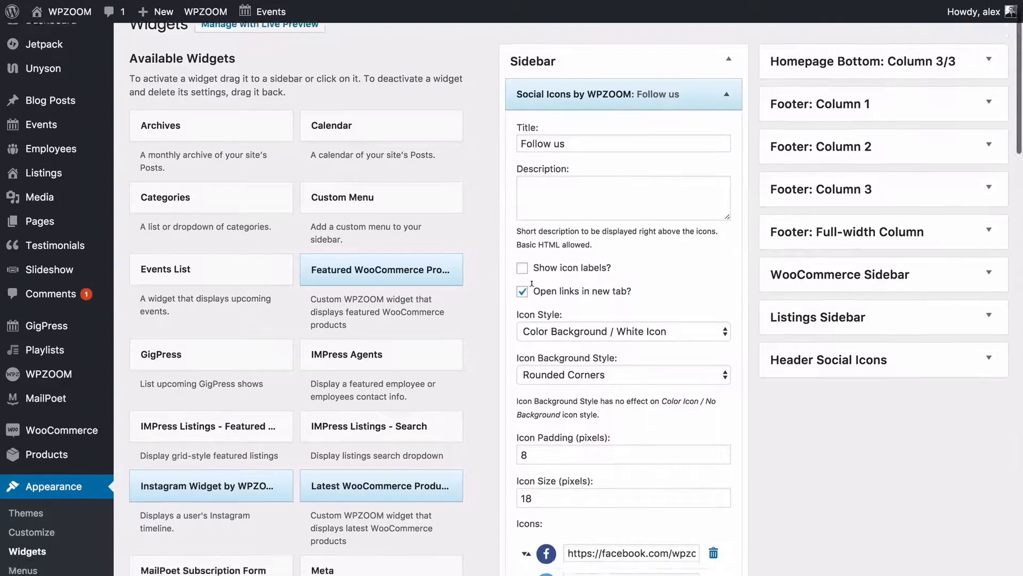
scroll(531, 291, "down", 7)
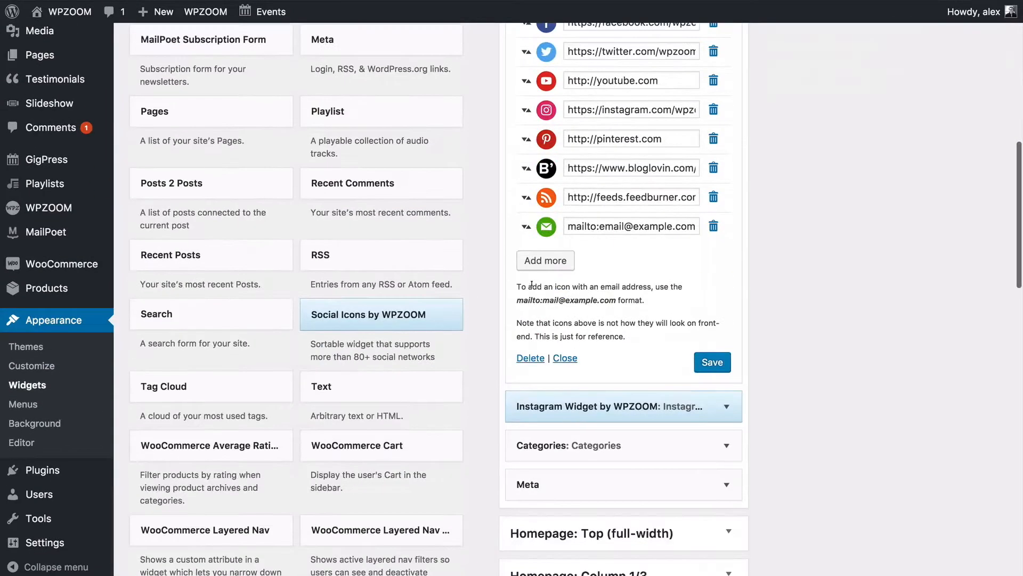
left_click(712, 362)
scroll(741, 282, "up", 9)
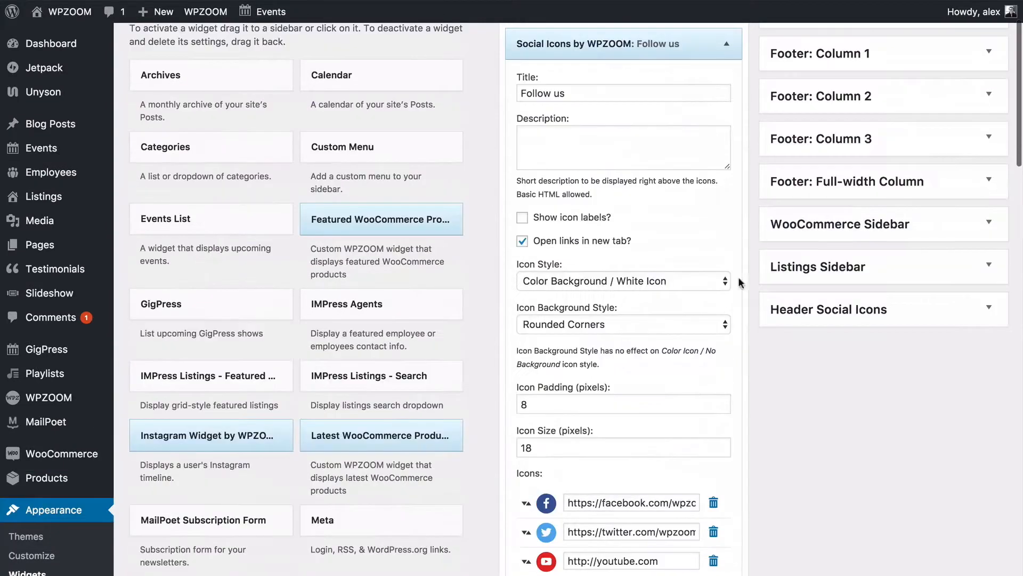
Move Social Icons to Footer: Column 1 and back to the Sidebar top, then collapse both areas.
left_click(728, 50)
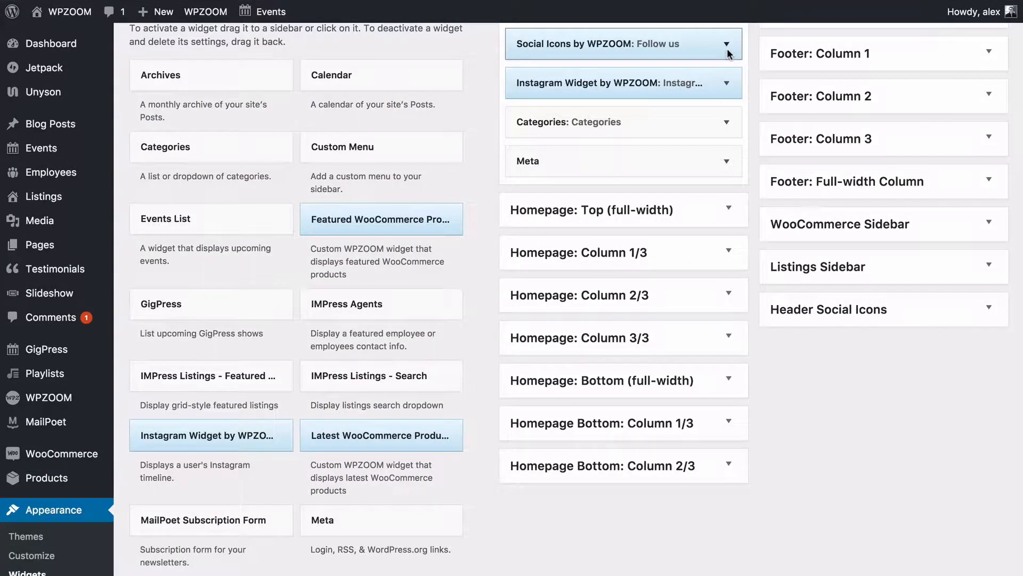
left_click_drag(675, 47, 830, 102)
scroll(830, 103, "up", 3)
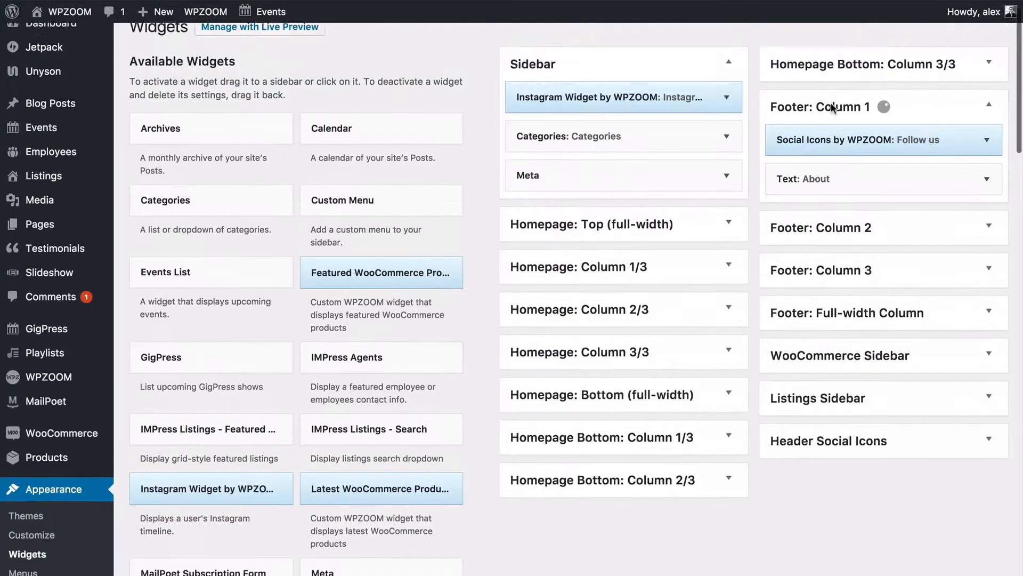
left_click_drag(825, 154, 646, 102)
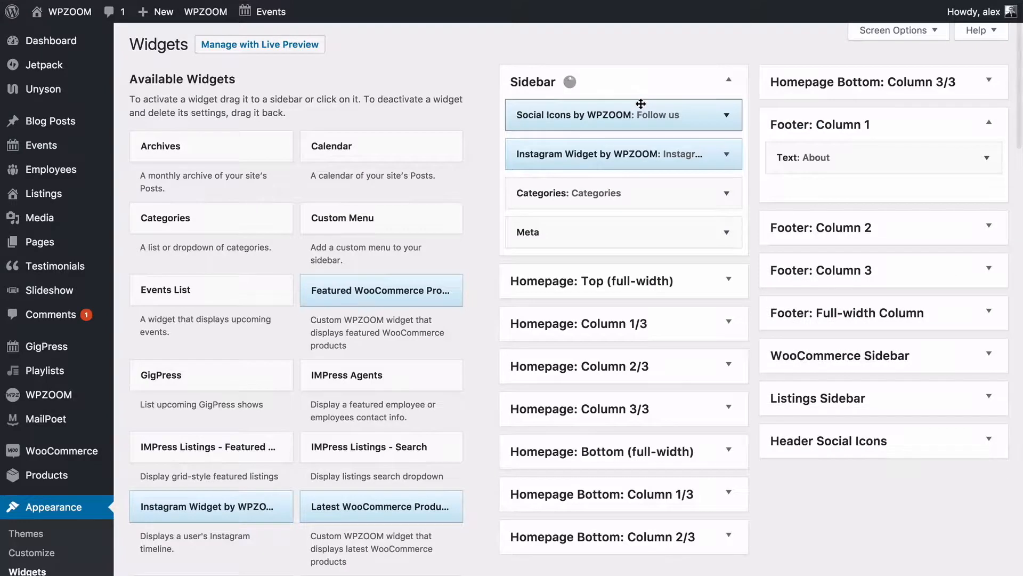
left_click(853, 127)
left_click(706, 82)
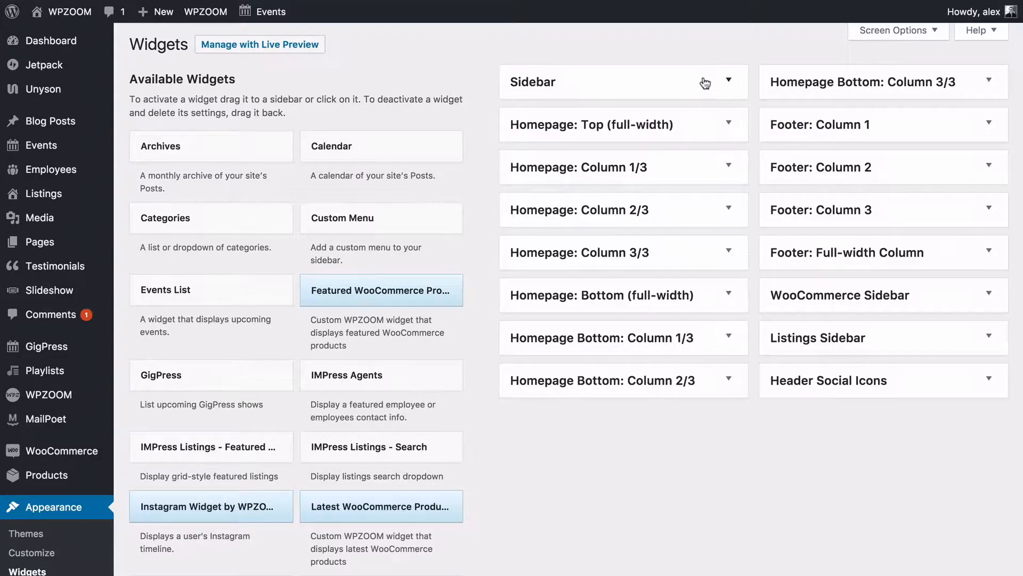
Expand the Homepage Top, Column 1/3, 2/3, 3/3 and Bottom widget areas.
left_click(515, 133)
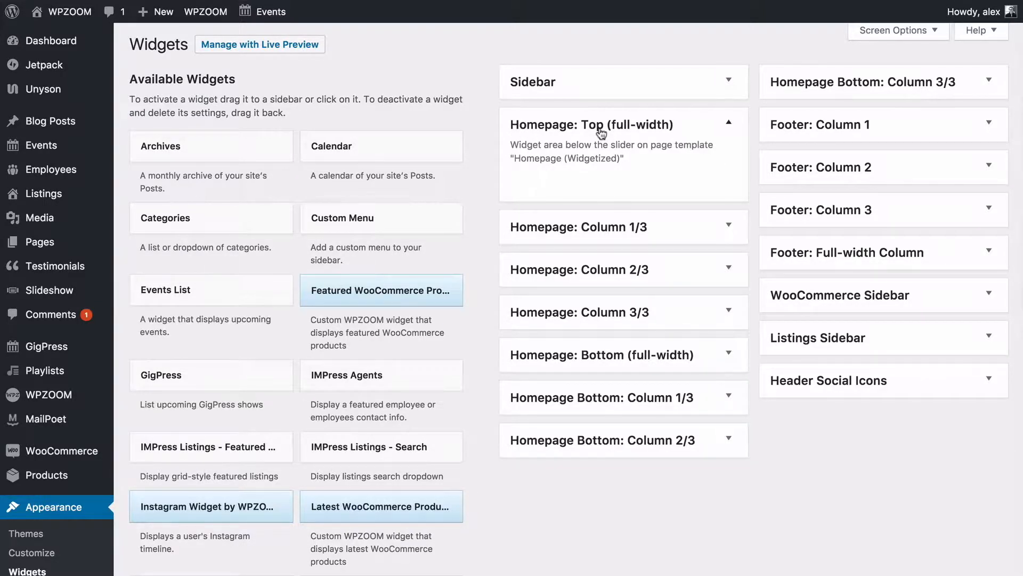
scroll(601, 133, "down", 1)
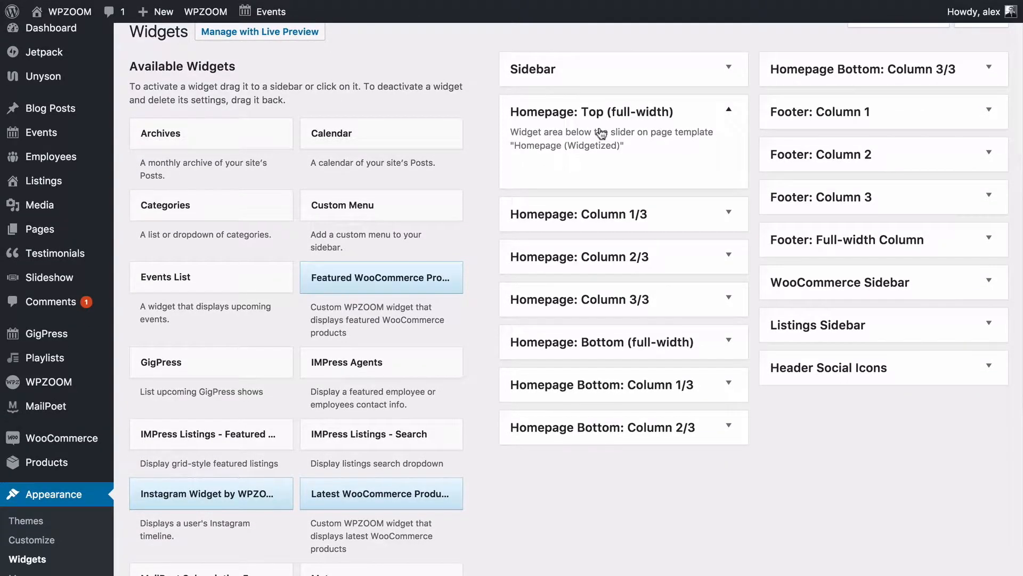
left_click(601, 131)
scroll(601, 133, "down", 2)
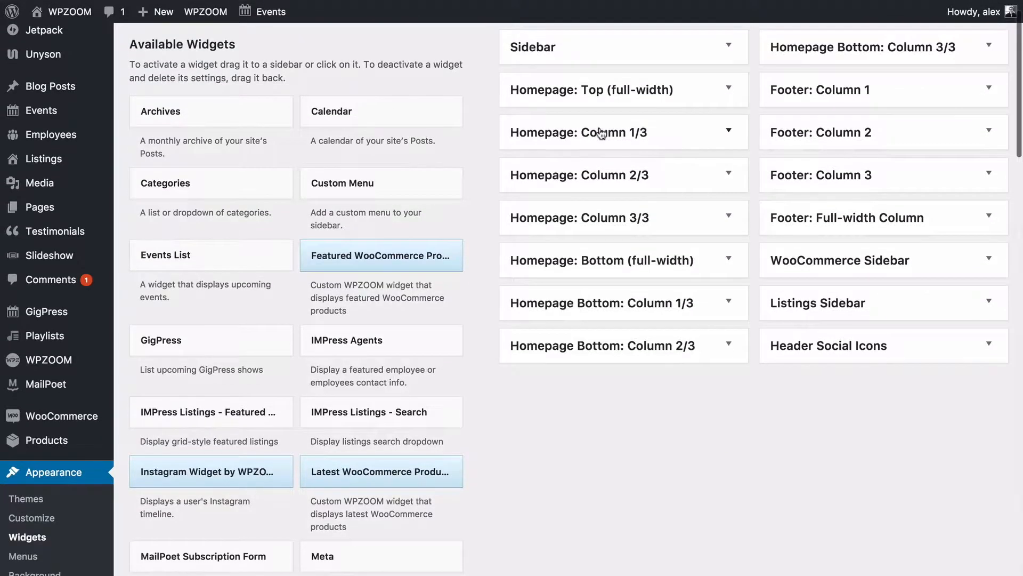
left_click(522, 132)
left_click(568, 250)
left_click(545, 367)
scroll(545, 371, "down", 4)
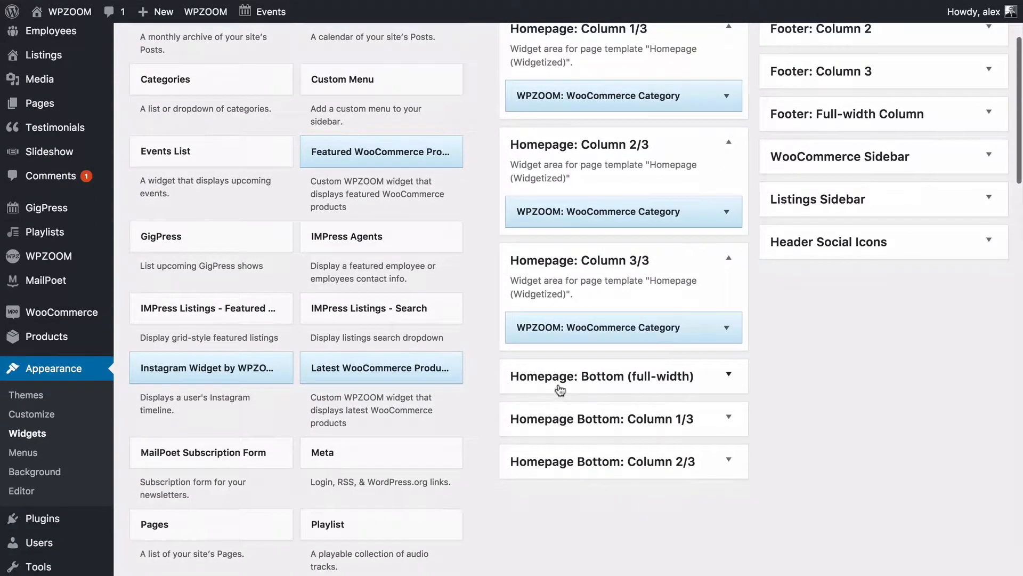
left_click(559, 388)
Scroll through the T-Shirts, Accessories and Testimonials sections to compare them with the widgets.
scroll(586, 384, "up", 2)
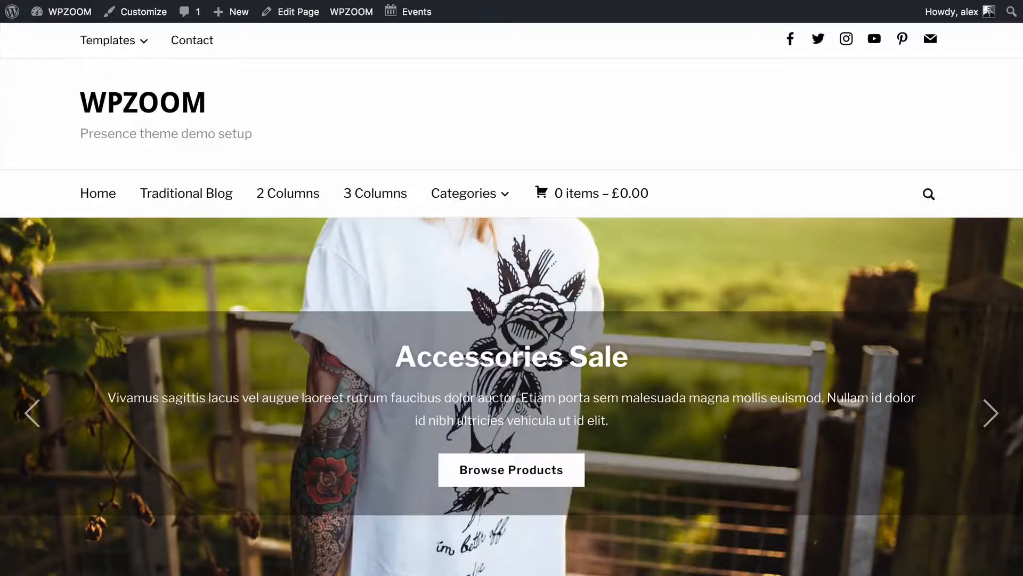
scroll(295, 237, "down", 8)
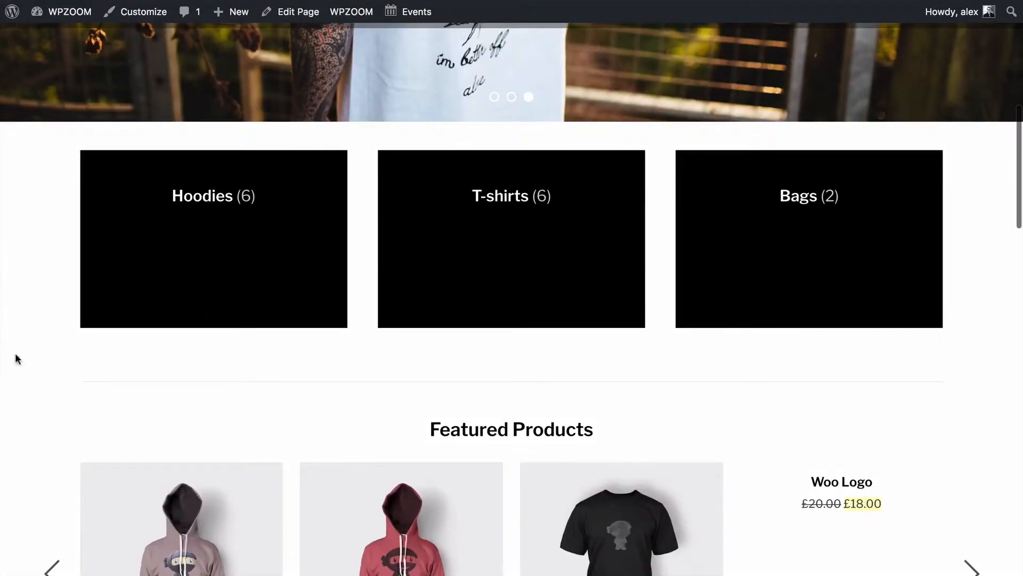
scroll(41, 346, "down", 5)
scroll(316, 234, "down", 10)
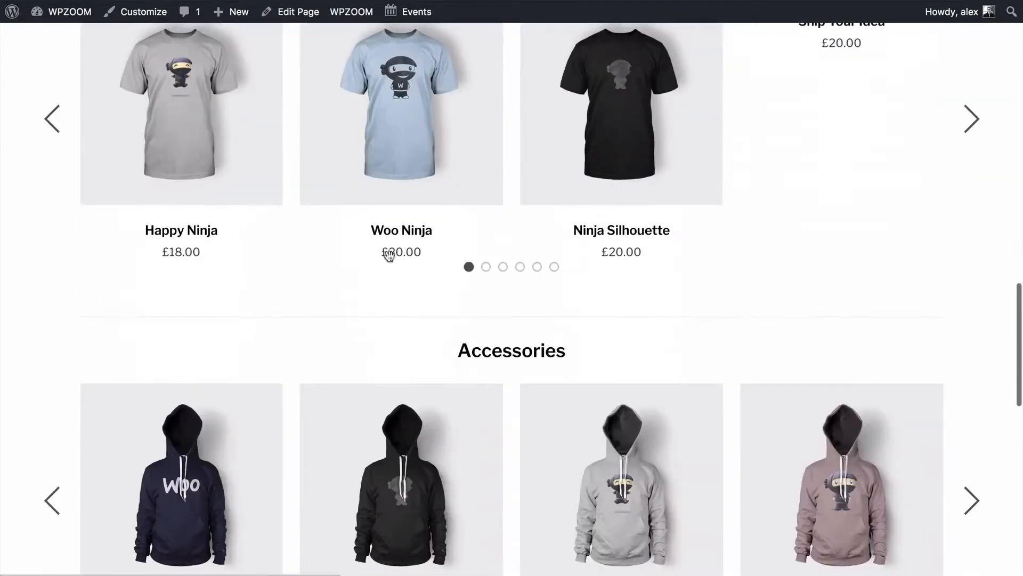
scroll(344, 245, "down", 6)
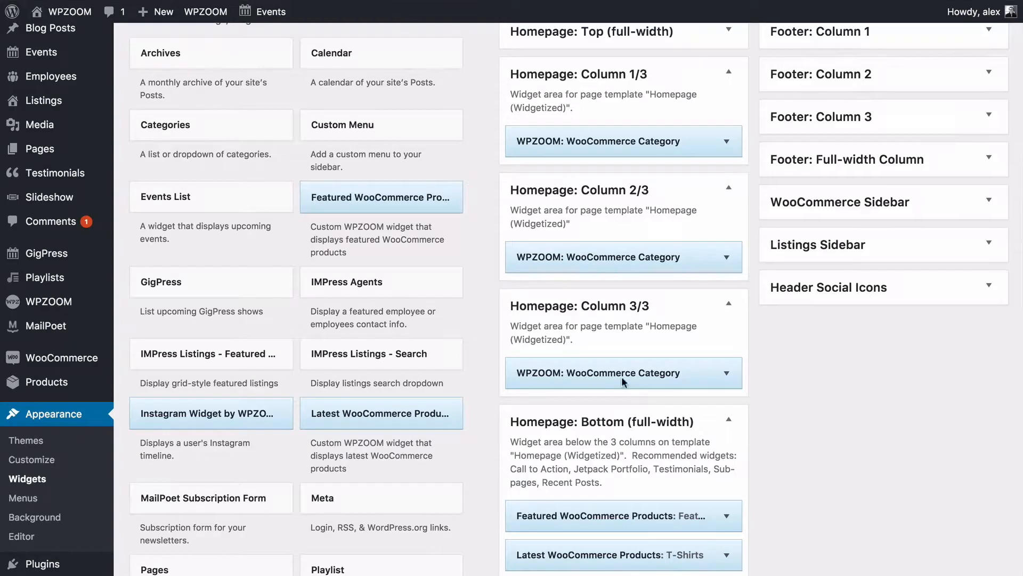
scroll(573, 308, "down", 3)
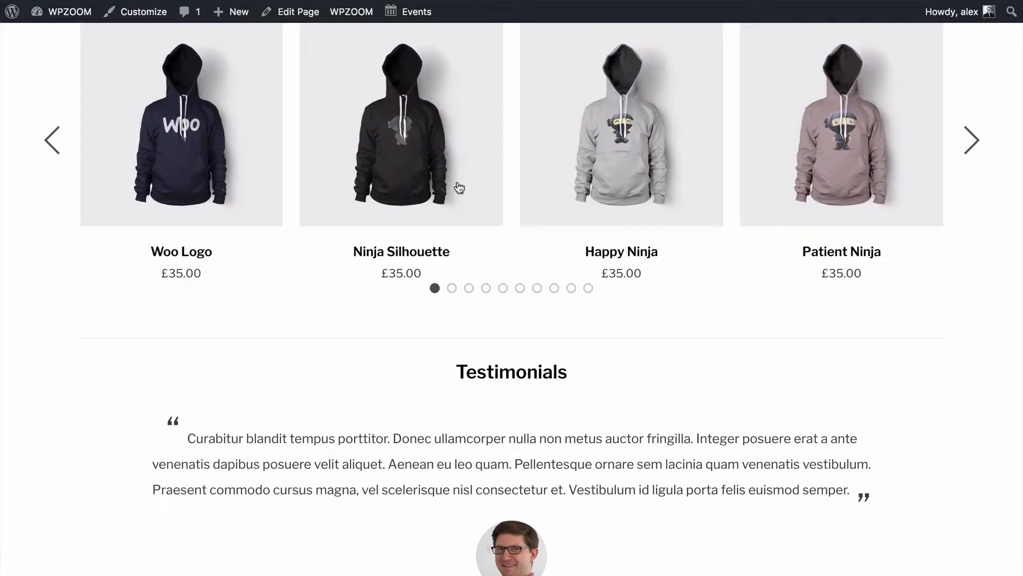
scroll(459, 189, "up", 10)
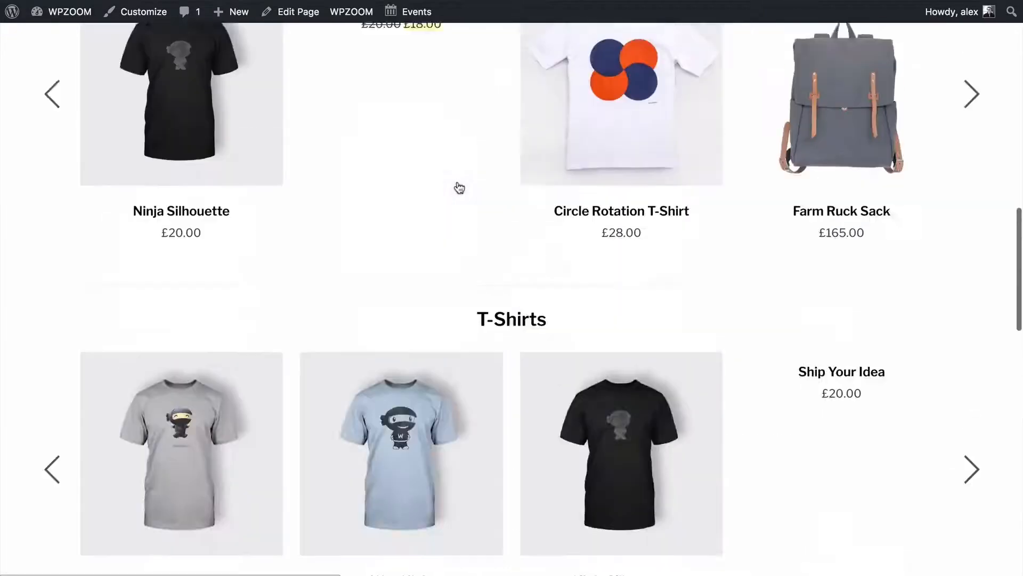
scroll(459, 187, "down", 3)
scroll(323, 278, "down", 15)
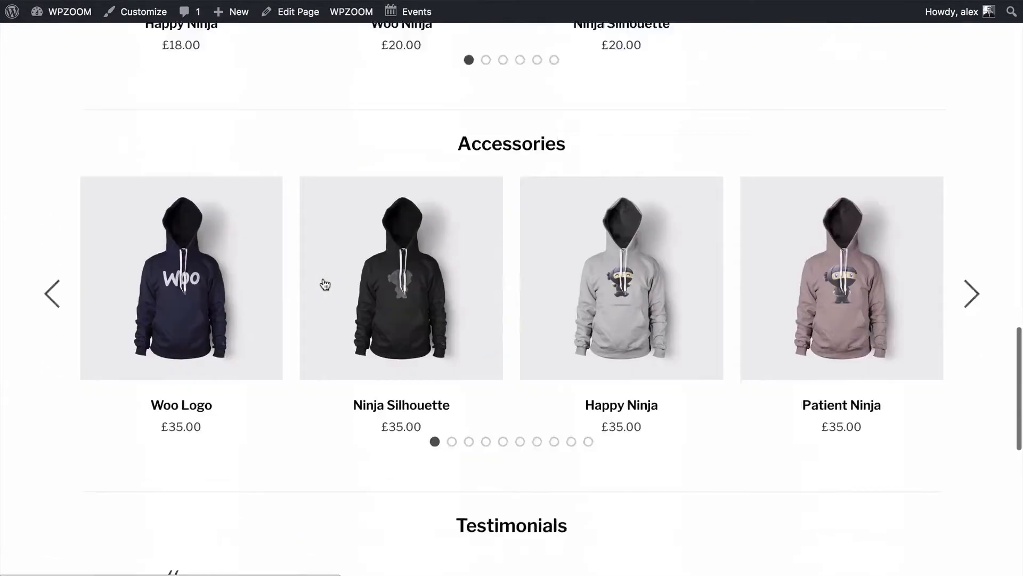
scroll(377, 480, "down", 5)
scroll(417, 306, "up", 18)
scroll(419, 305, "up", 5)
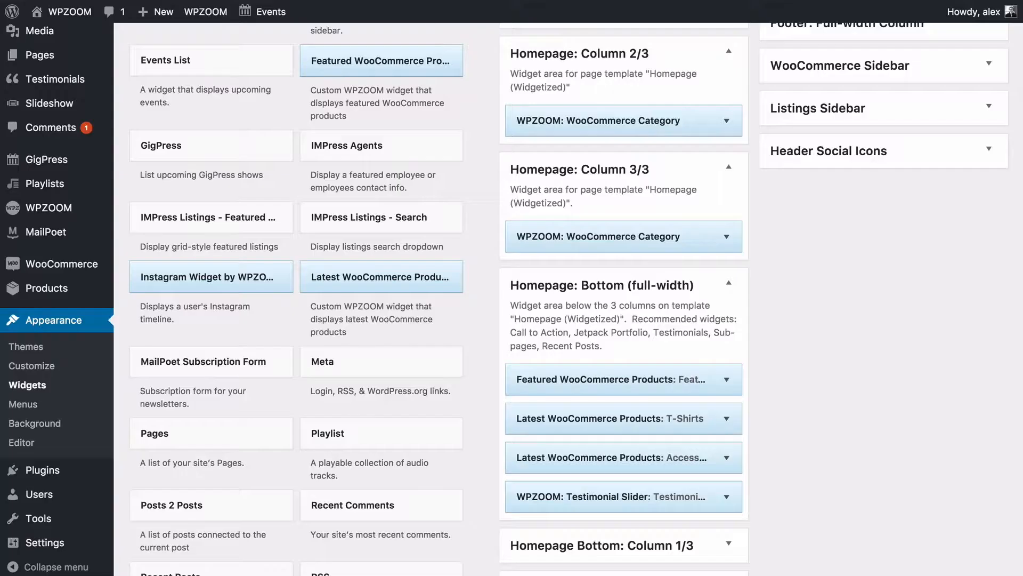
scroll(560, 96, "up", 4)
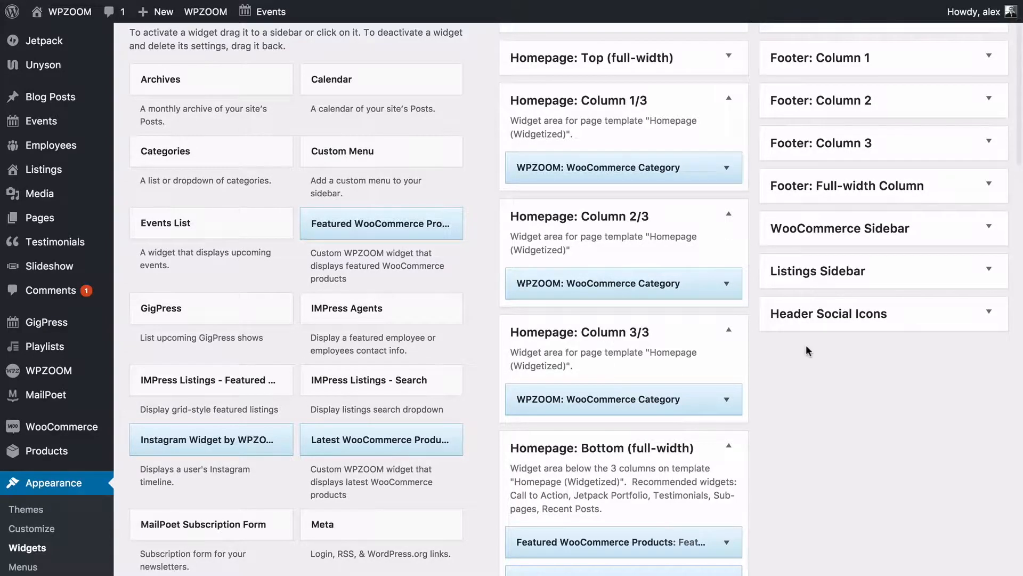
Expand the empty Homepage Bottom: Column 1/3, 2/3 and 3/3 areas.
scroll(807, 350, "up", 2)
scroll(807, 350, "down", 10)
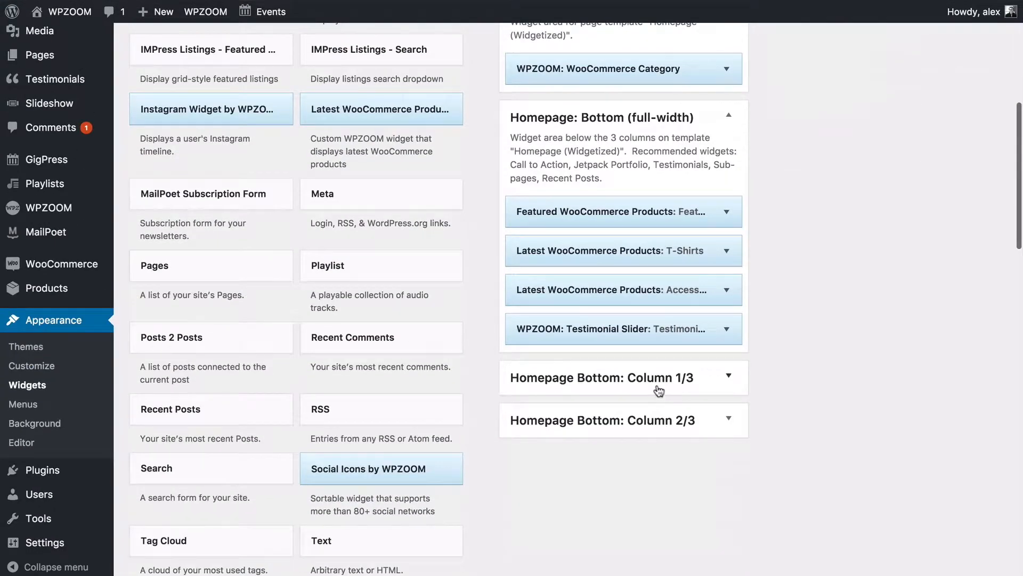
left_click(659, 391)
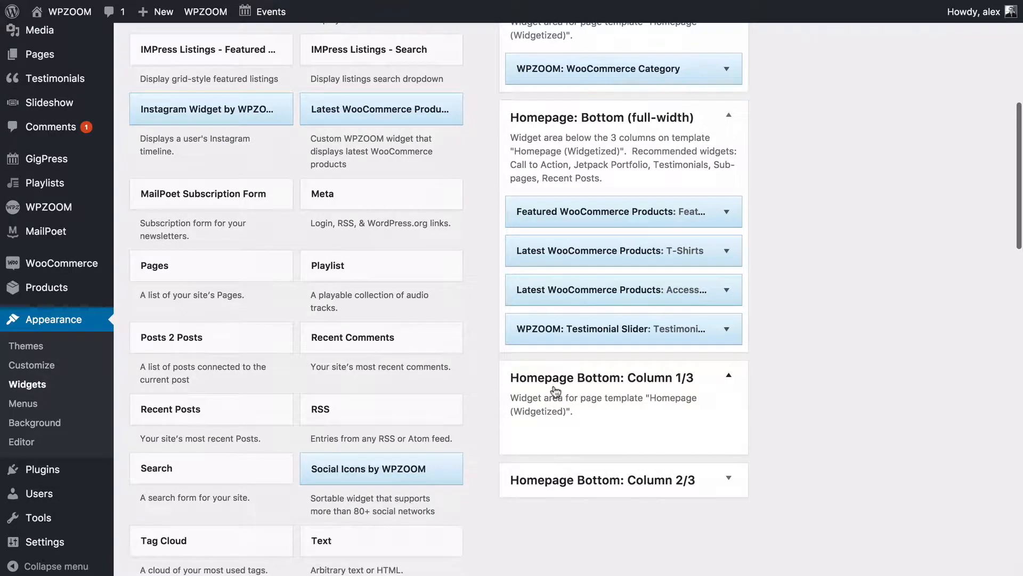
left_click(584, 478)
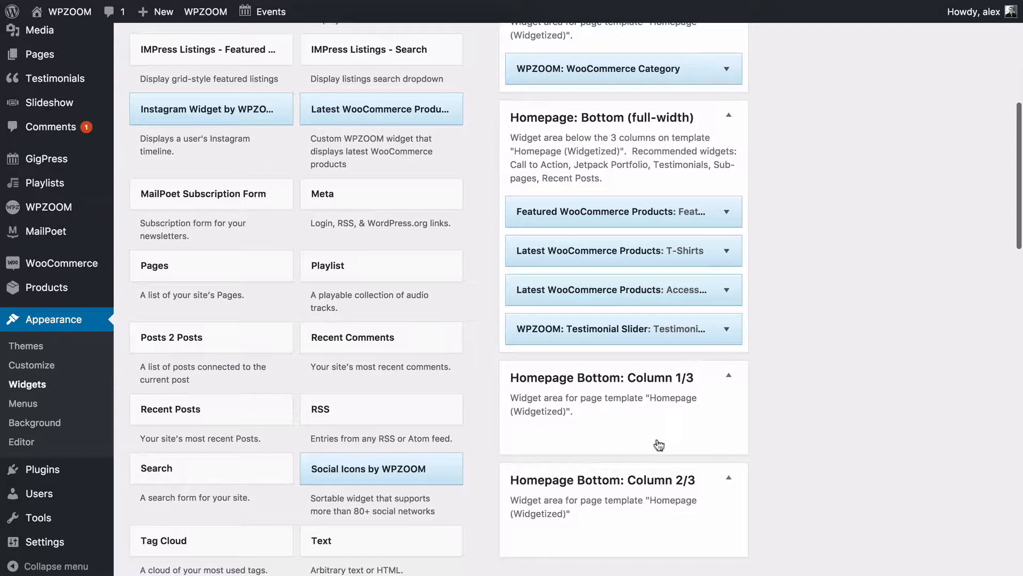
scroll(718, 373, "up", 10)
left_click(809, 86)
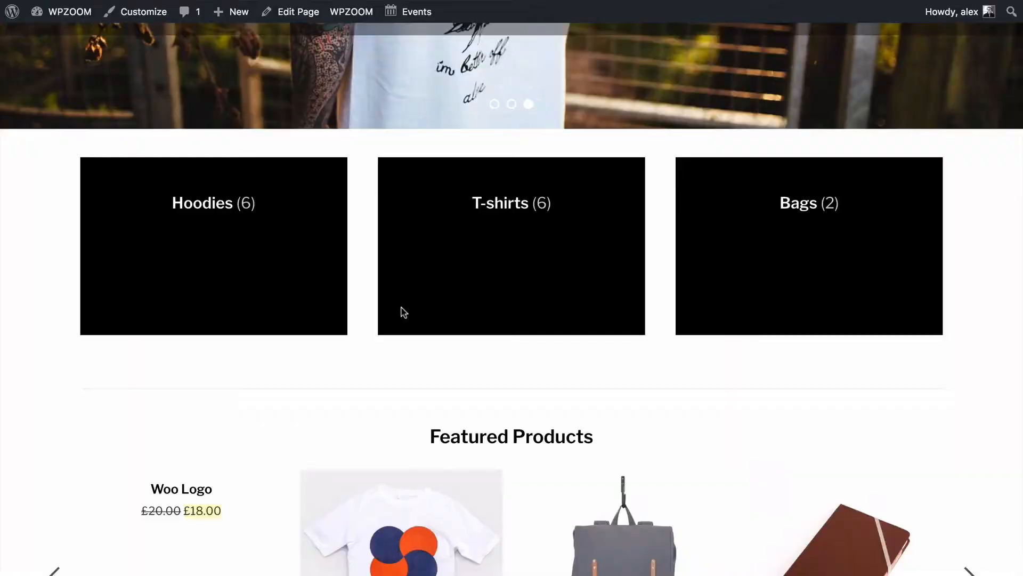
scroll(400, 315, "down", 20)
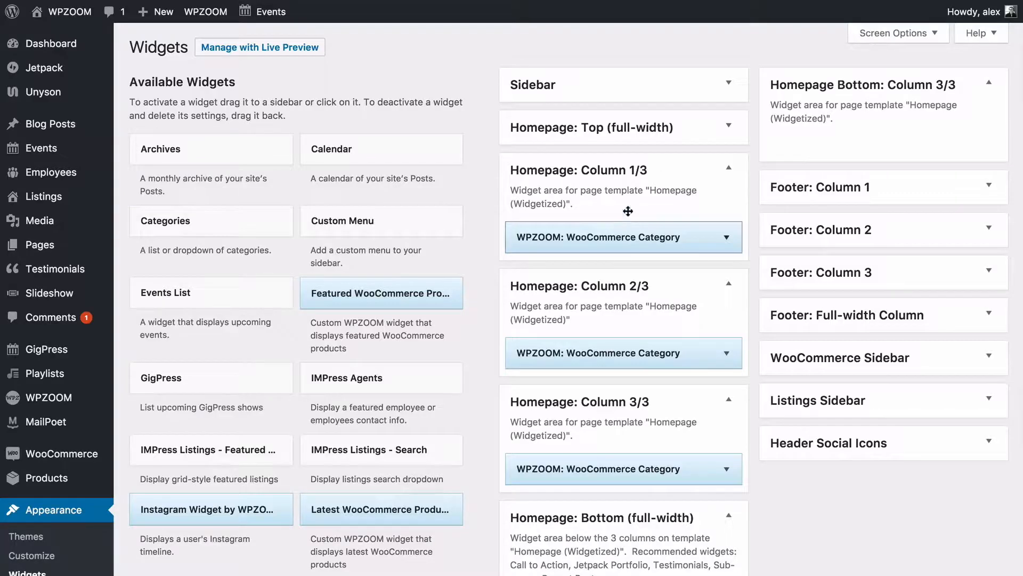
scroll(666, 197, "down", 5)
scroll(676, 179, "up", 3)
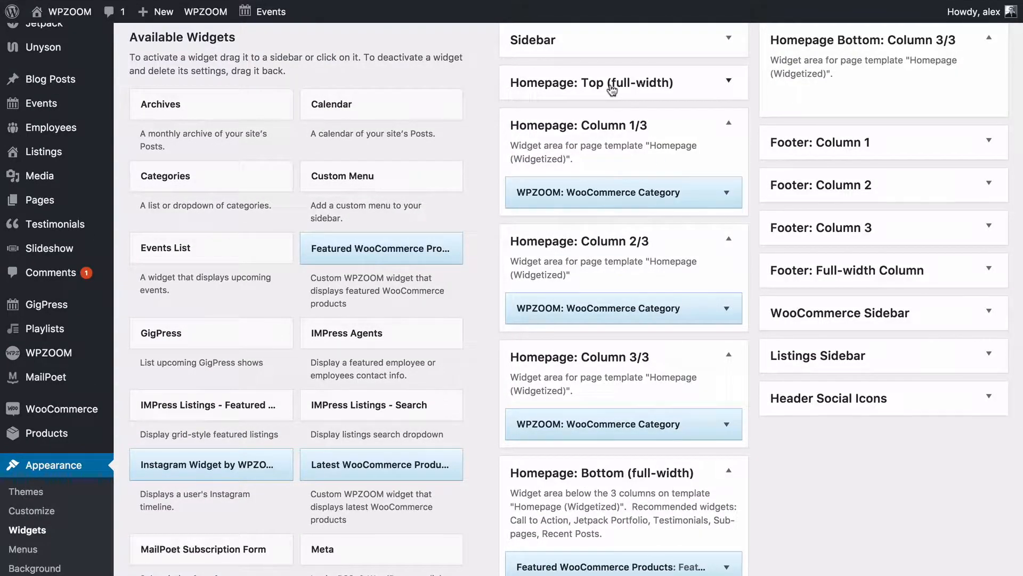
Expand Homepage: Top (full-width) to check its widgets, then collapse it again.
left_click(580, 100)
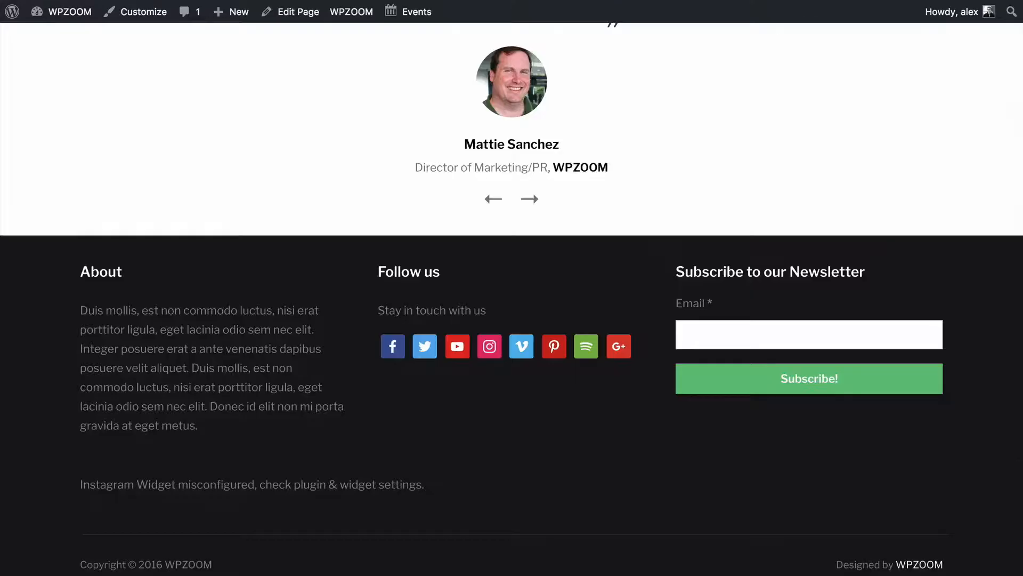
scroll(287, 144, "up", 15)
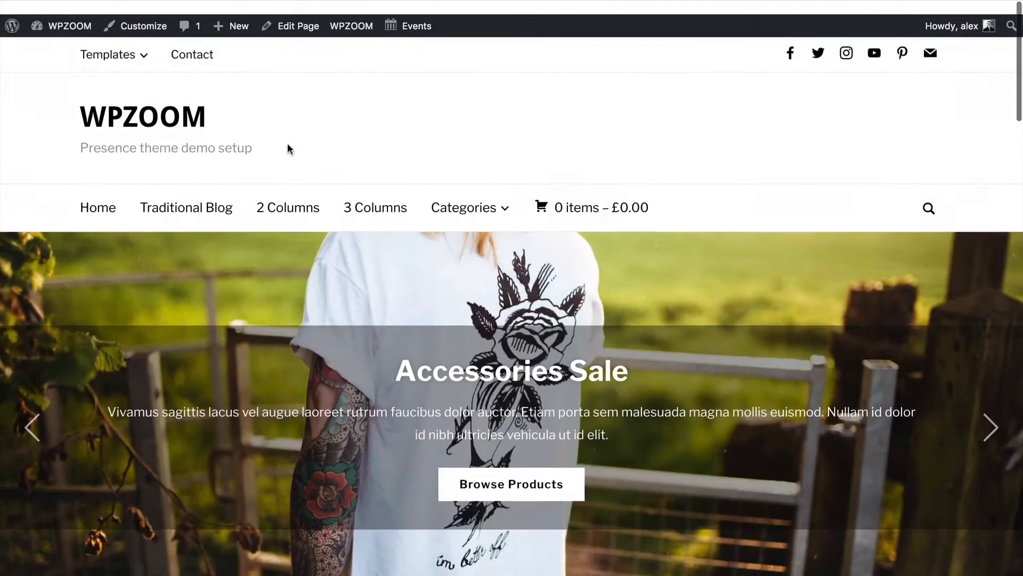
scroll(288, 148, "down", 4)
scroll(287, 143, "down", 5)
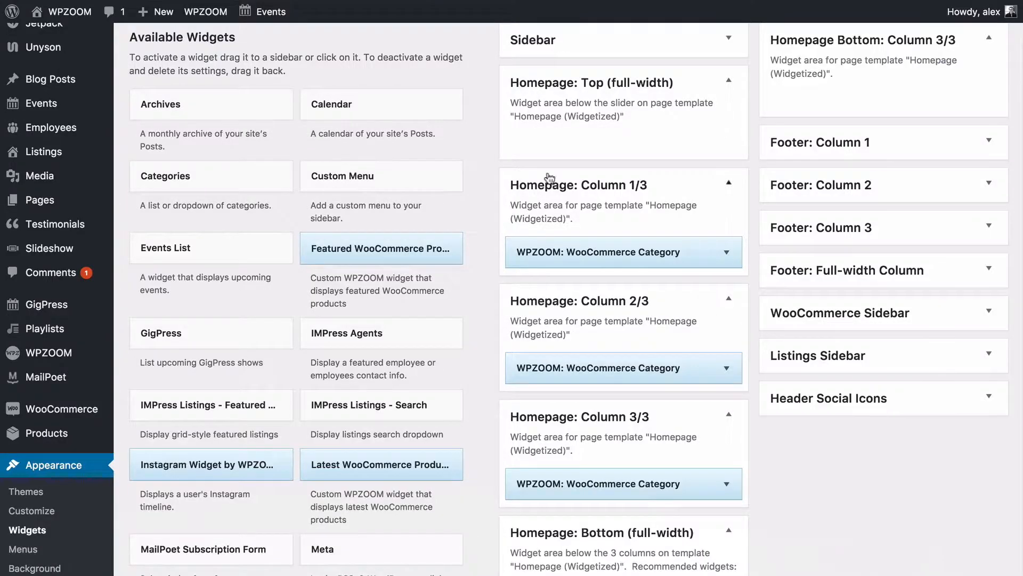
left_click(566, 83)
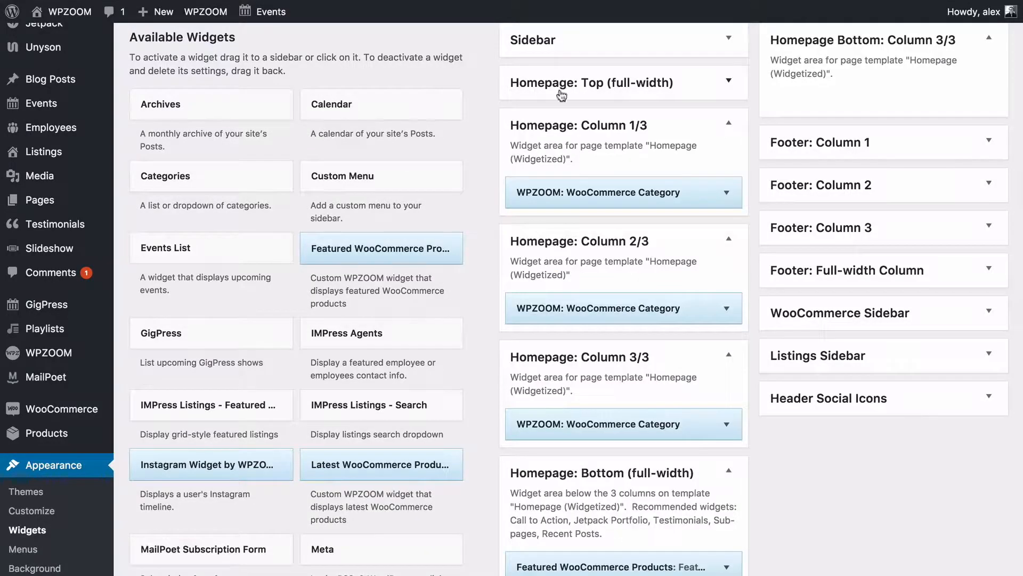
scroll(487, 150, "down", 2)
scroll(486, 150, "up", 1)
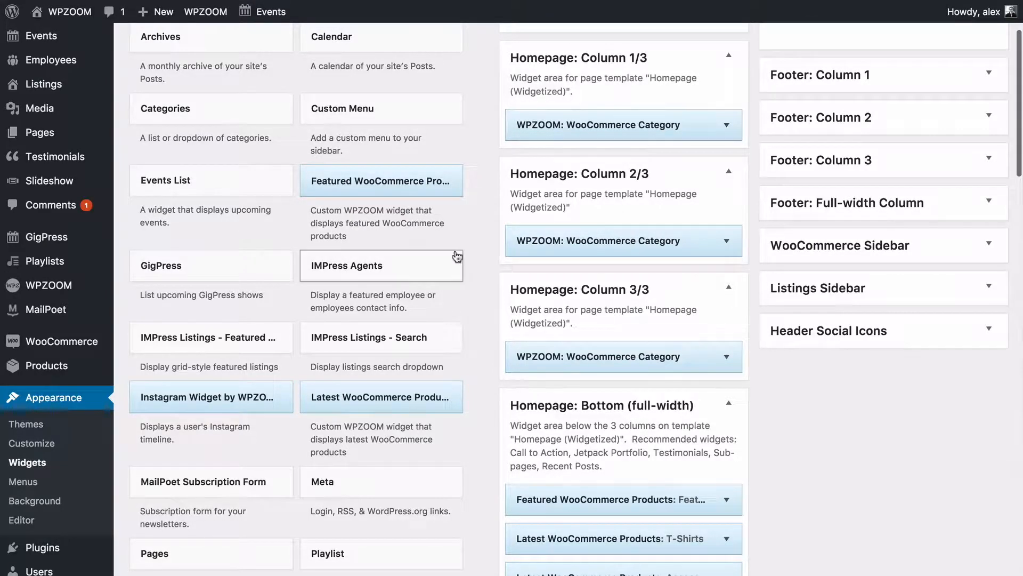
scroll(456, 255, "down", 2)
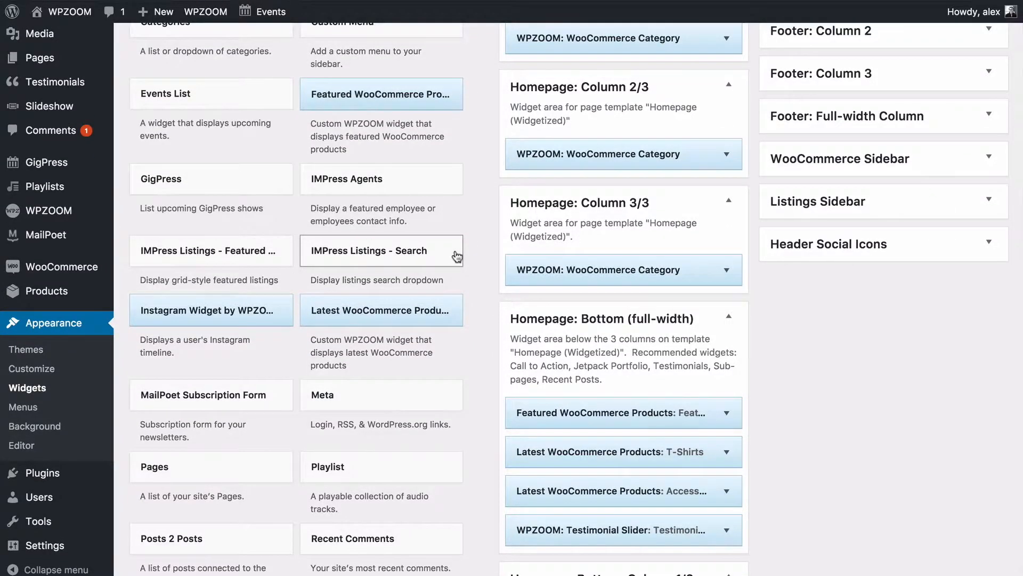
scroll(457, 256, "down", 10)
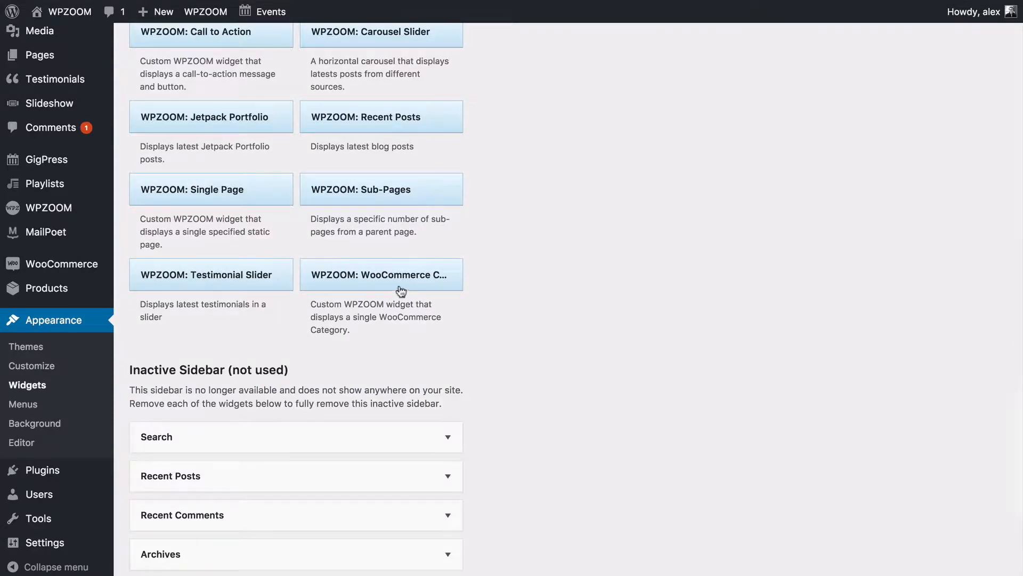
scroll(407, 292, "up", 2)
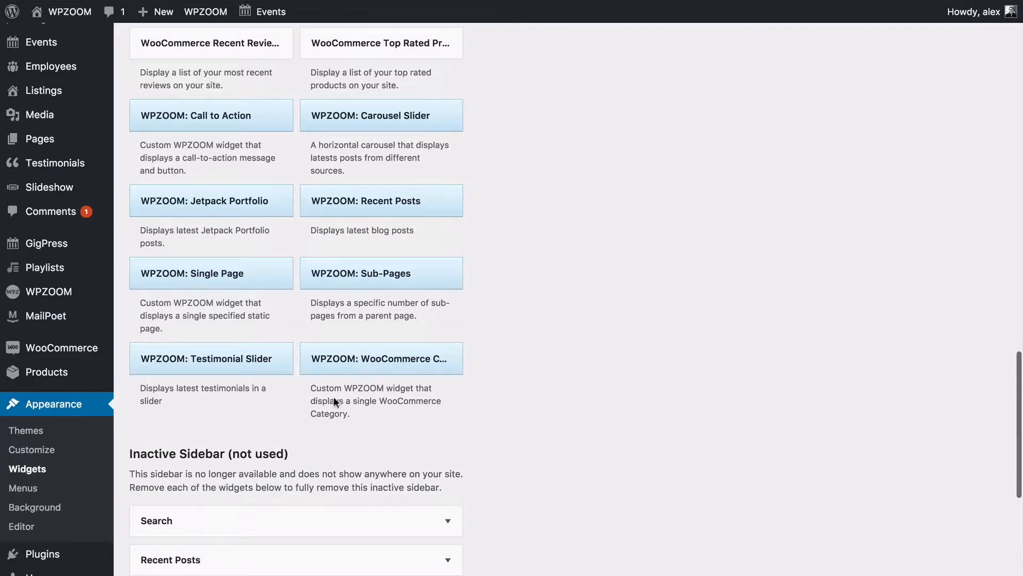
Add a WPZOOM: WooCommerce Category widget to Homepage Column 1/3 and delete the old Hoodies widget.
left_click_drag(359, 373, 574, 138)
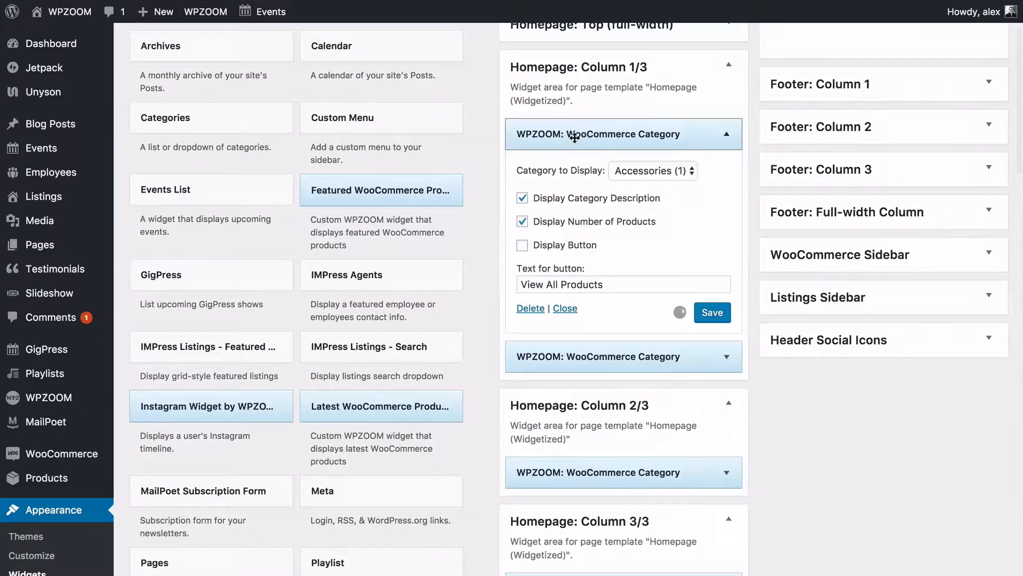
left_click(726, 357)
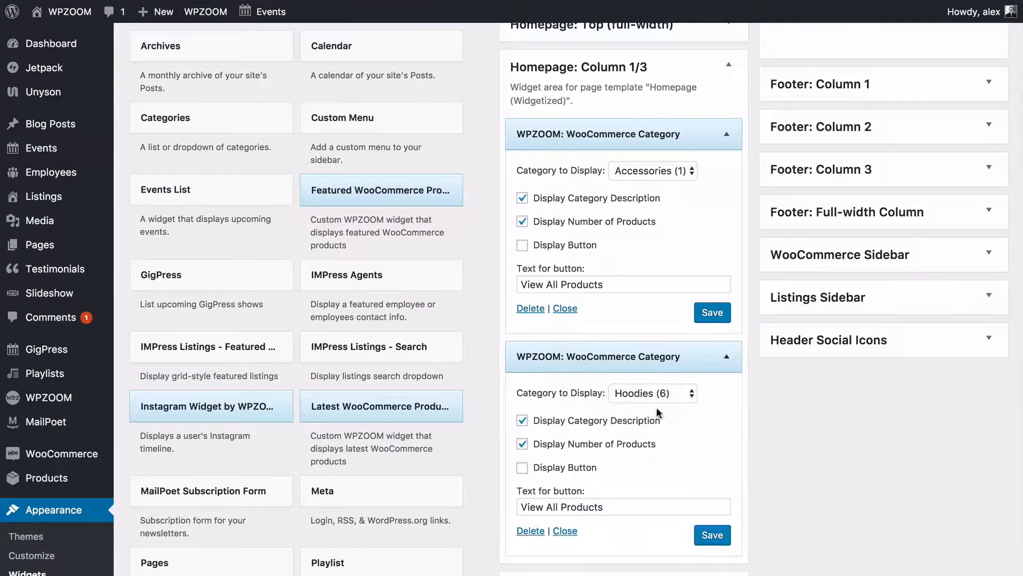
scroll(645, 421, "down", 1)
left_click(531, 507)
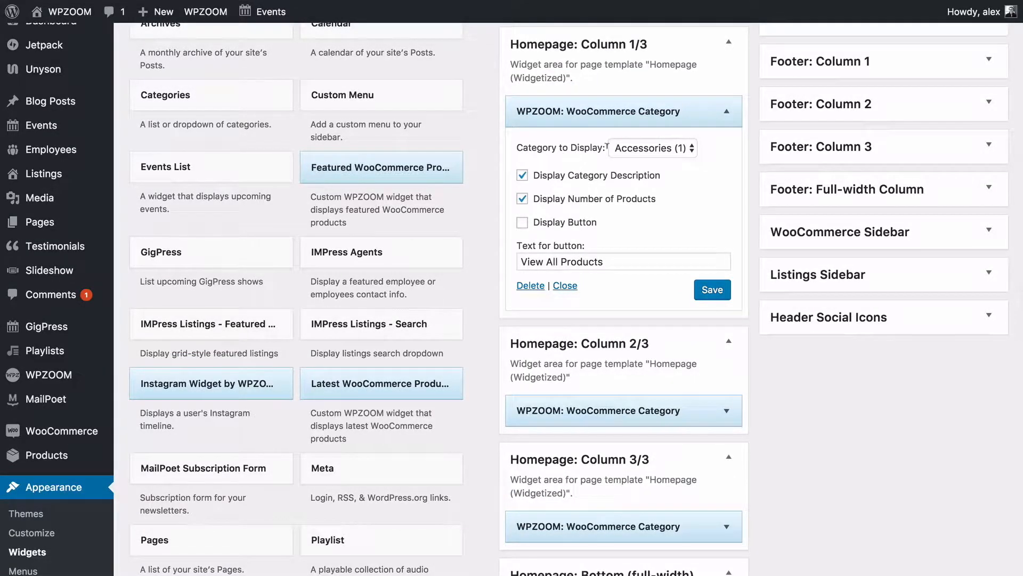
Set the new widget to Posters (5), show the button, hide the product count, and save.
mouse_move(33, 453)
left_click(665, 147)
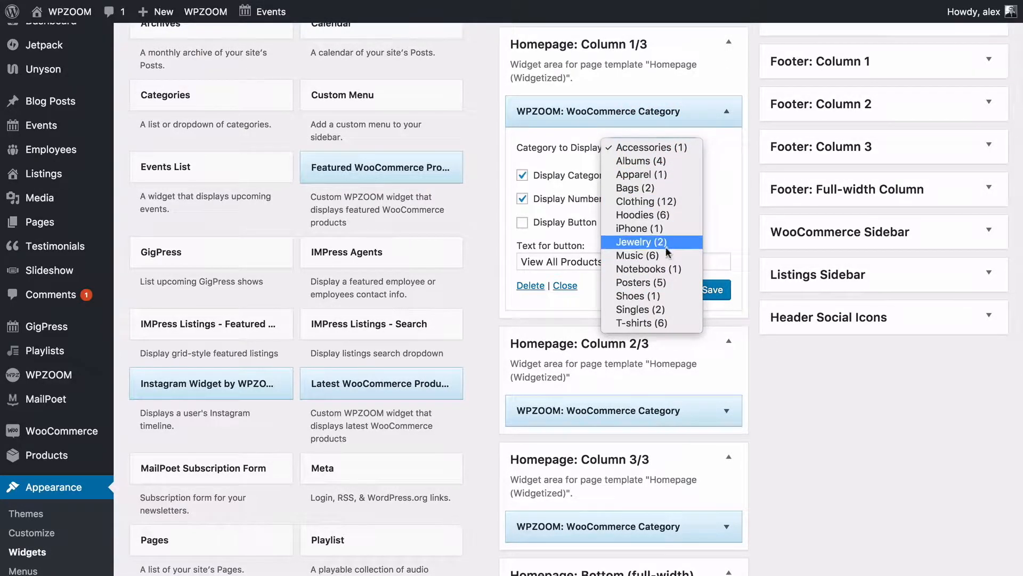
left_click(660, 284)
left_click(685, 187)
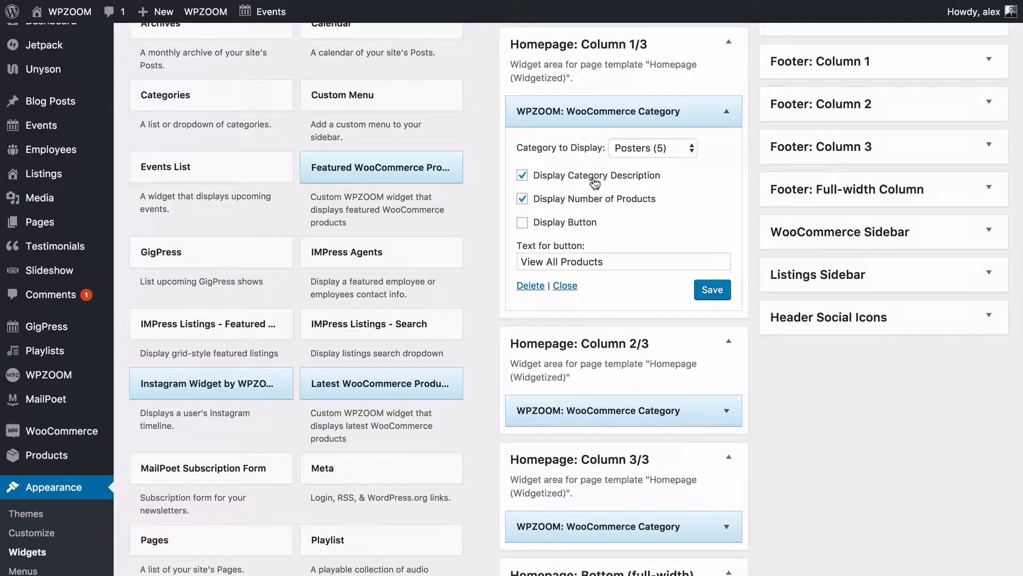
left_click(561, 228)
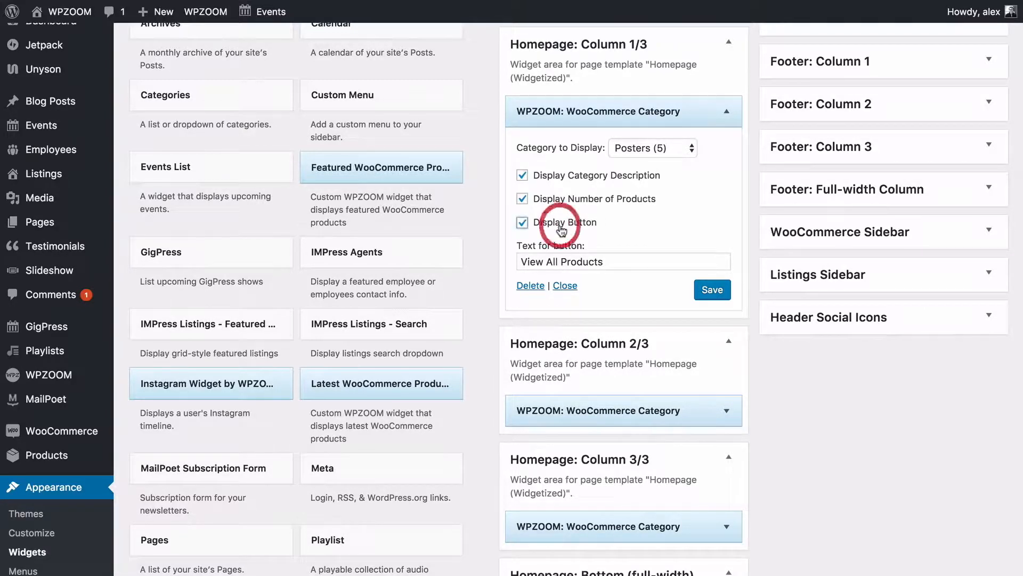
left_click(714, 291)
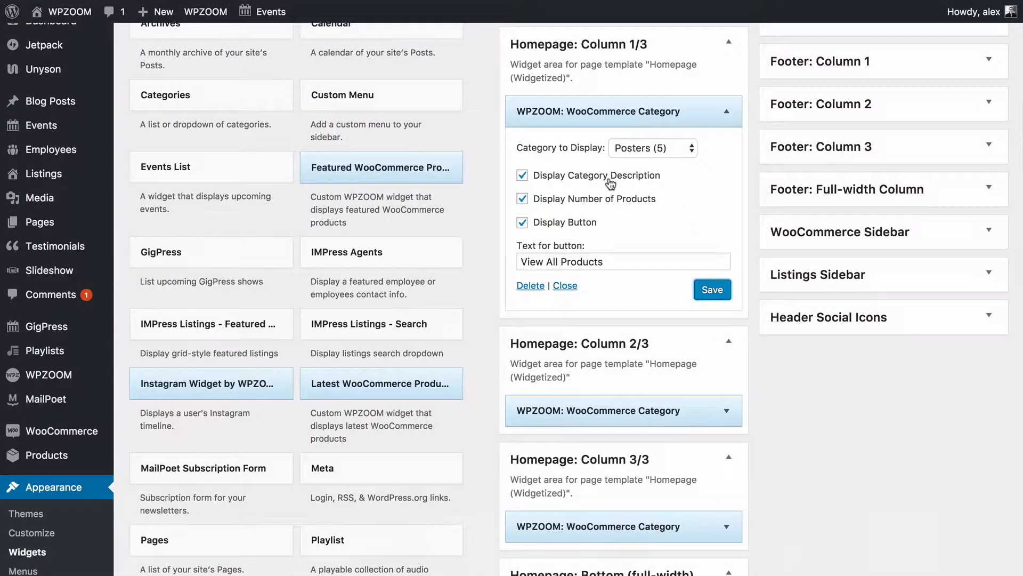
left_click(586, 199)
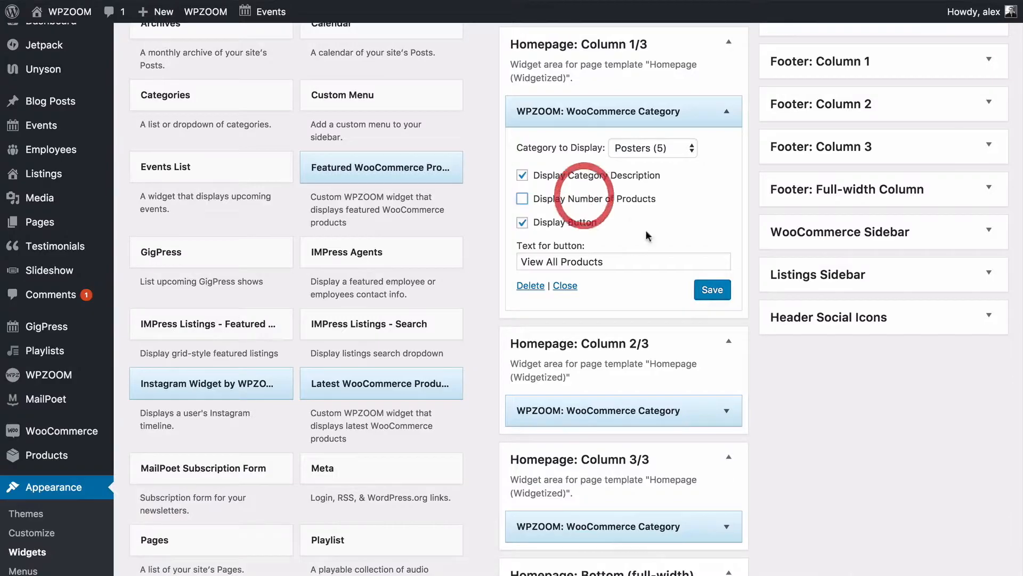
left_click(712, 289)
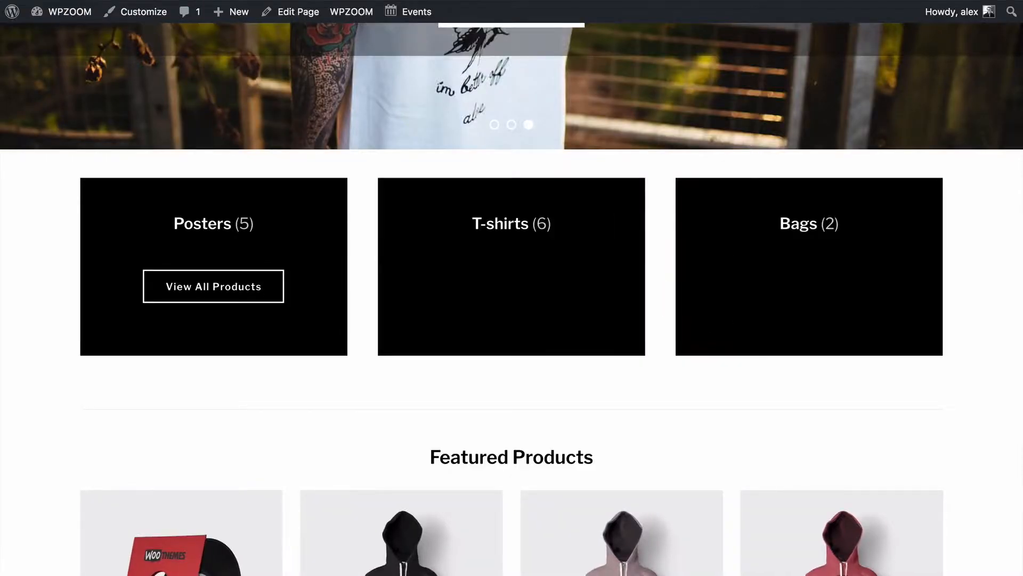
Go to the Product Categories page in the admin.
left_click(56, 1)
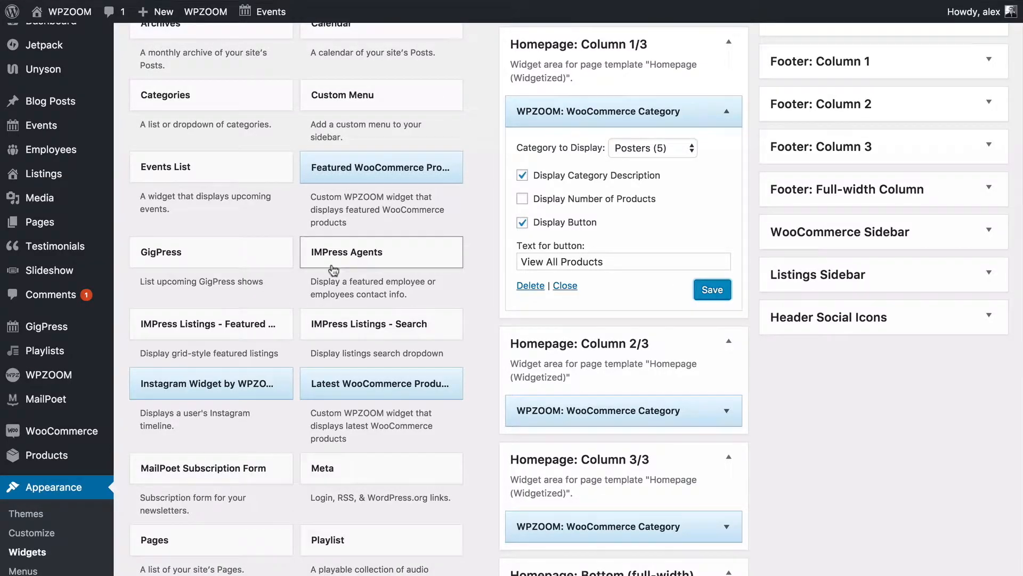
scroll(226, 315, "down", 2)
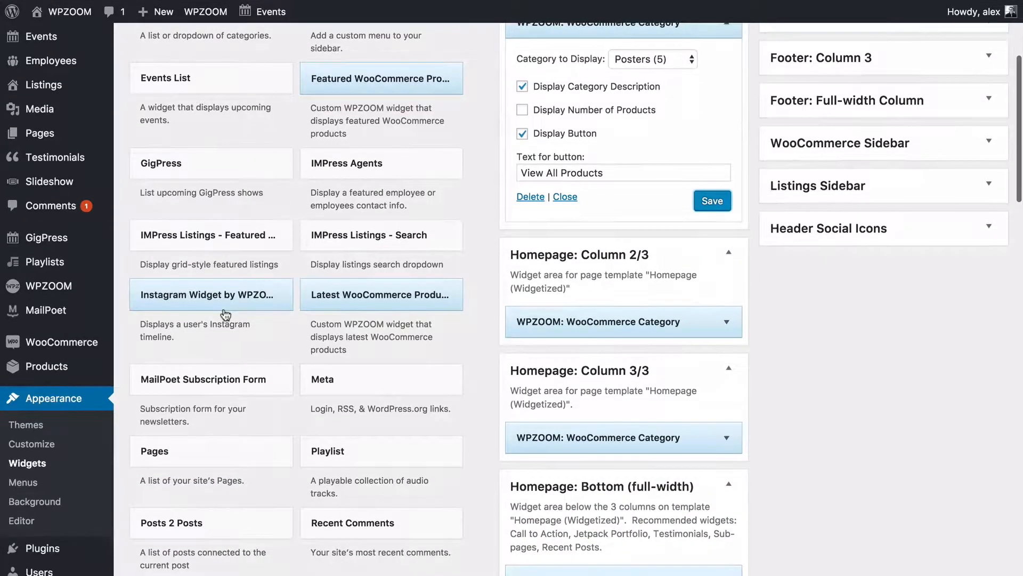
mouse_move(50, 368)
left_click(151, 407)
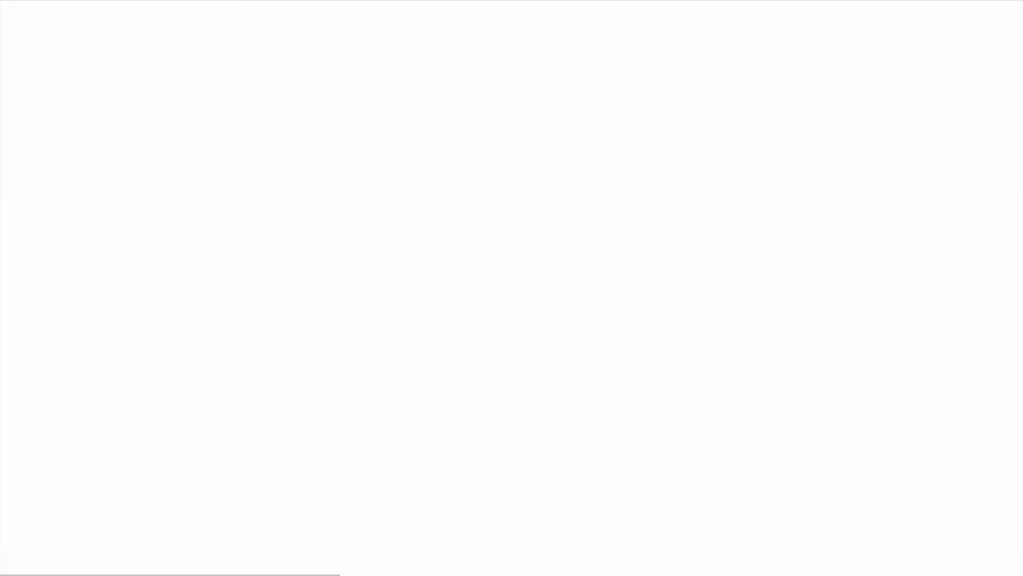
Upload hoodie.jpg as the Posters category thumbnail and update the category.
scroll(627, 171, "down", 2)
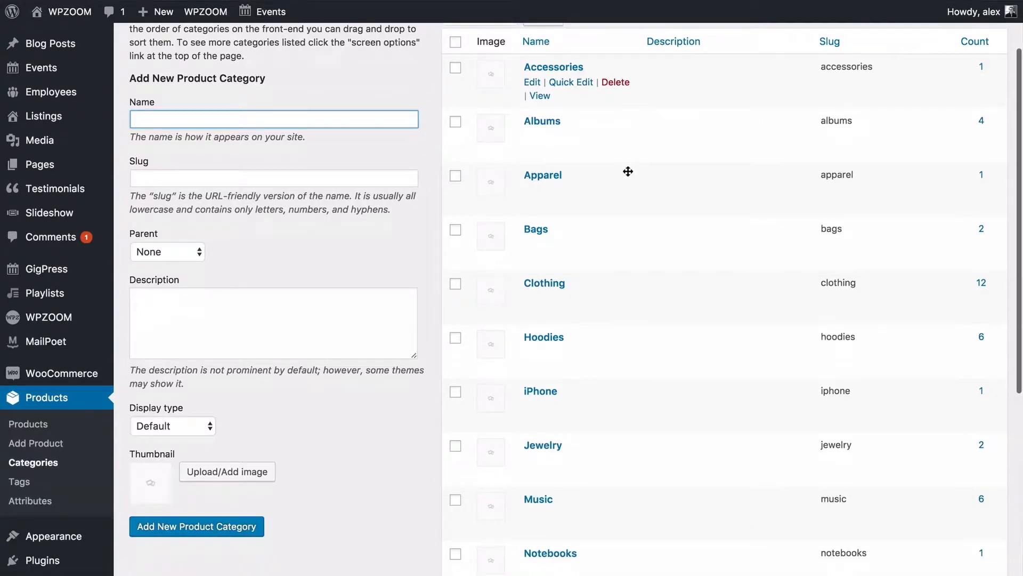
scroll(628, 171, "down", 5)
scroll(628, 169, "up", 6)
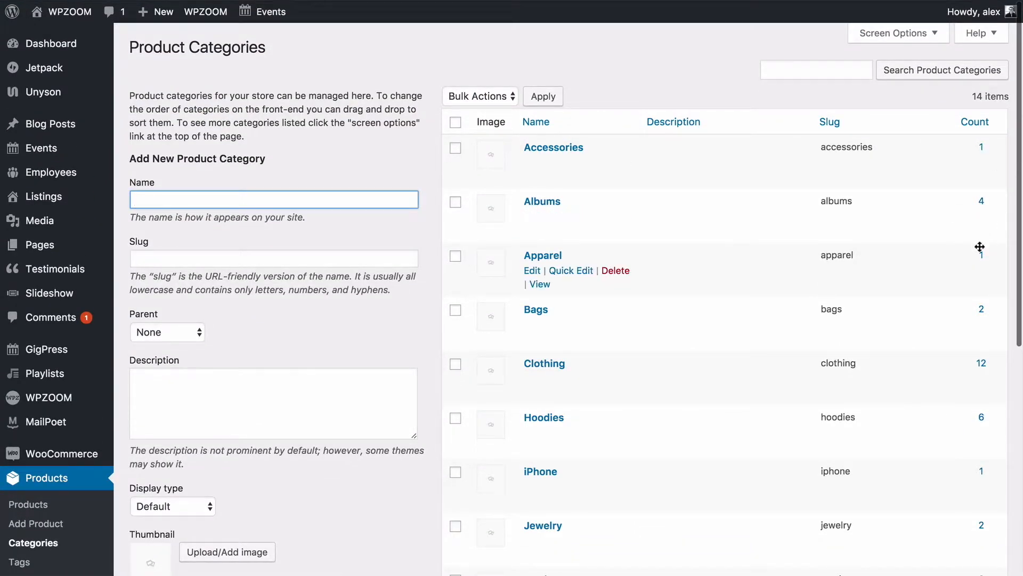
scroll(979, 246, "down", 2)
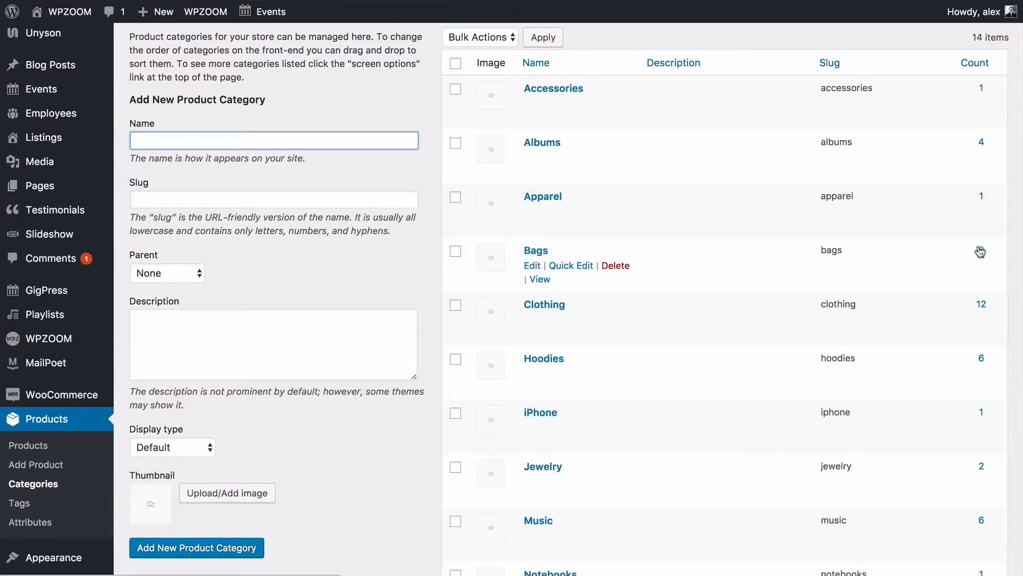
scroll(979, 248, "down", 1)
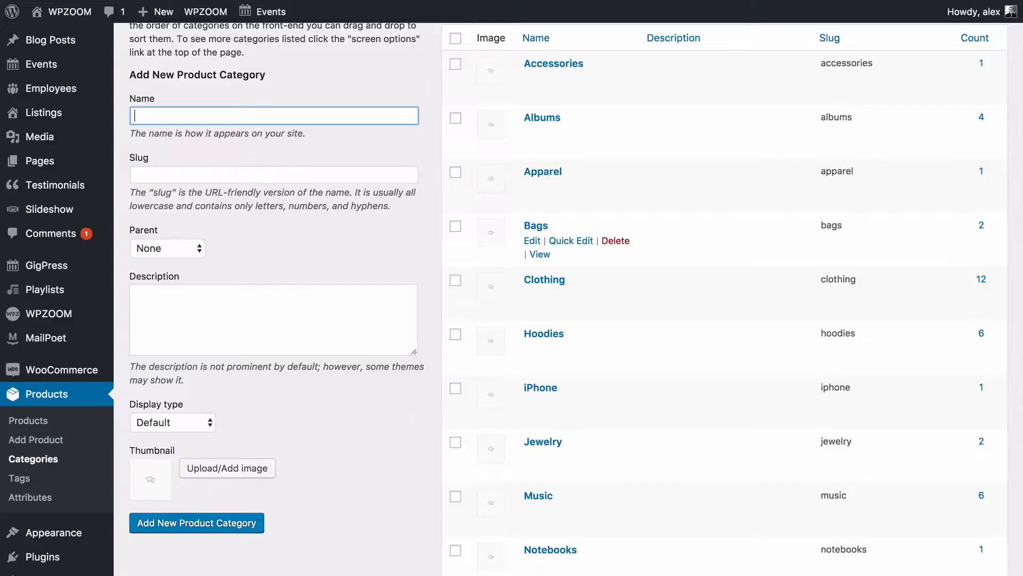
scroll(747, 326, "down", 5)
left_click(544, 431)
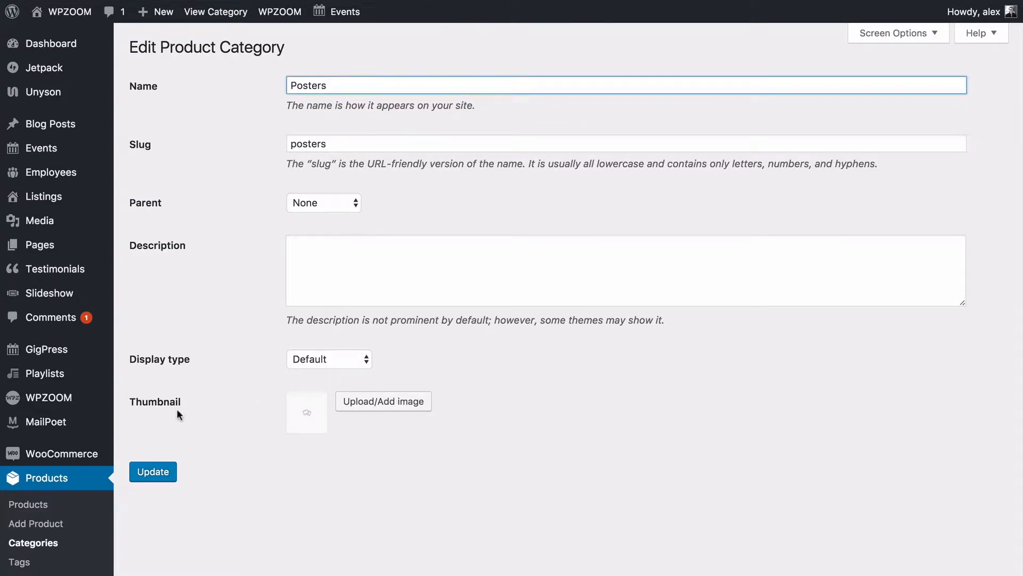
left_click(381, 407)
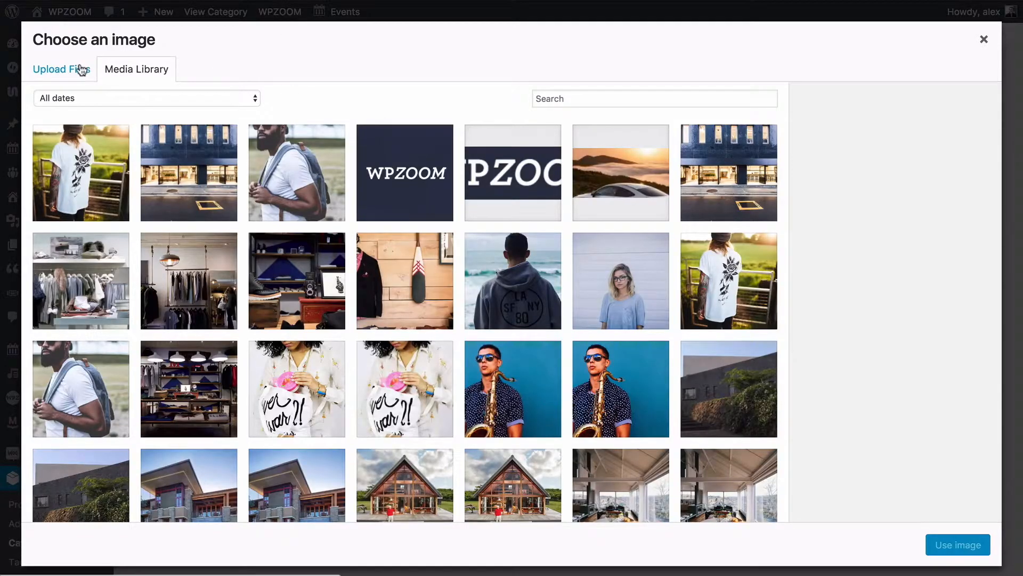
left_click(81, 70)
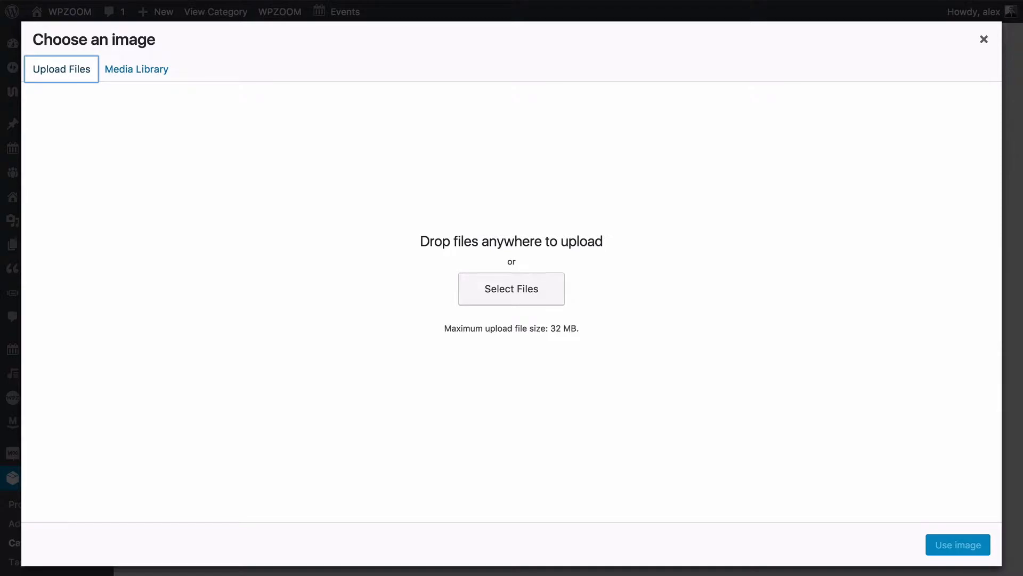
left_click_drag(554, 117, 544, 184)
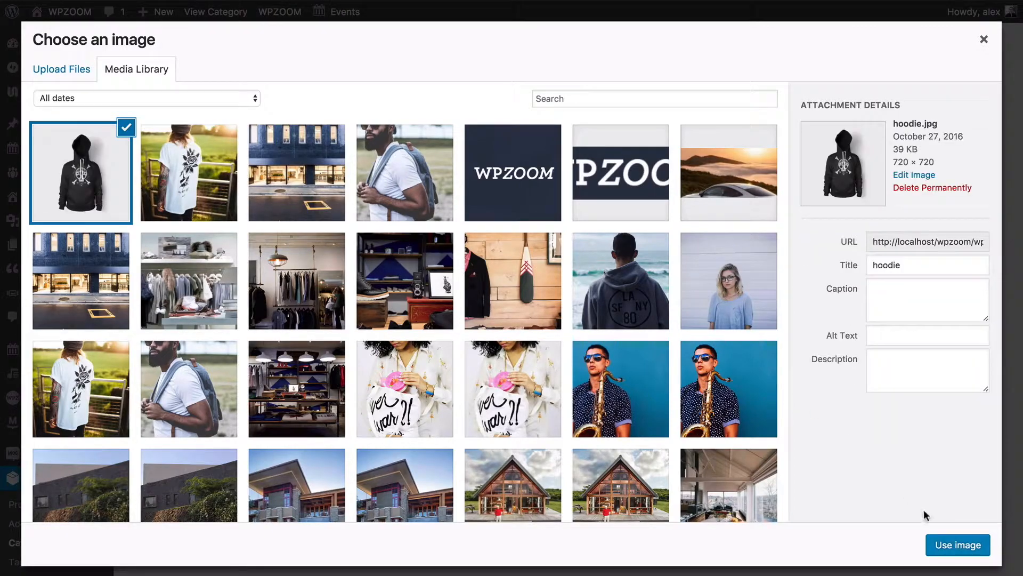
left_click(951, 550)
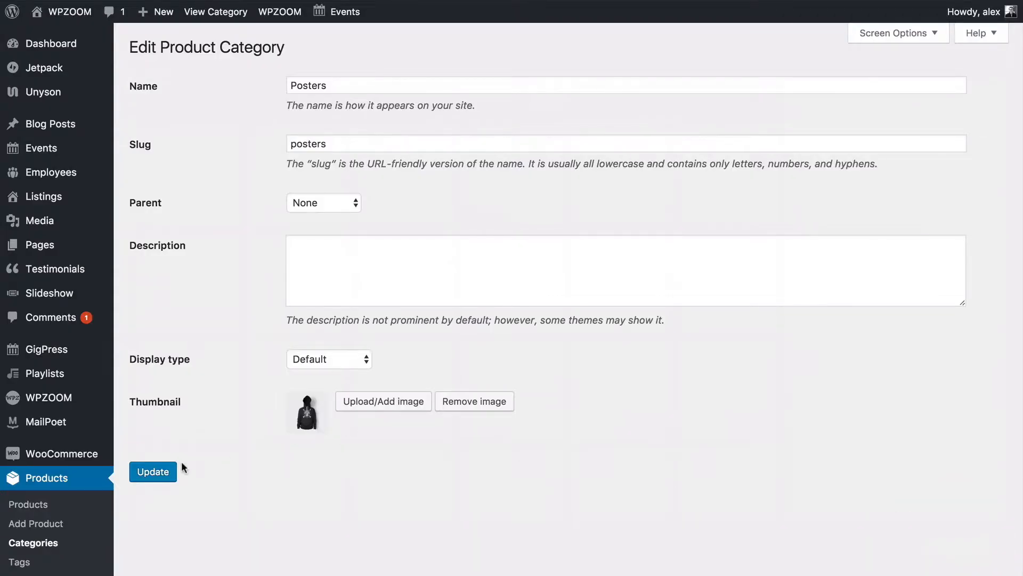
left_click(141, 476)
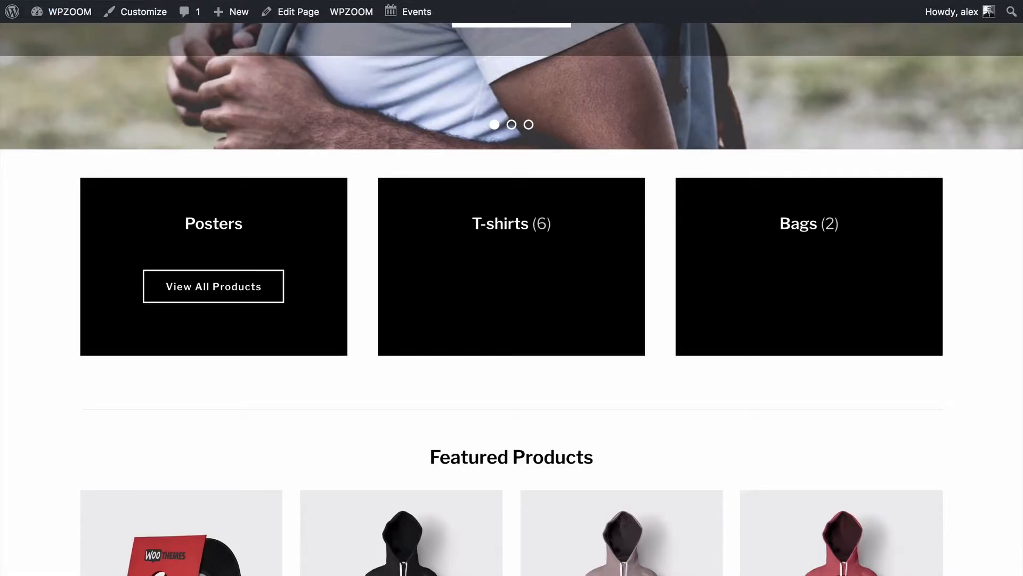
Check the homepage tiles on the live site, then return to Product Categories.
left_click(51, 11)
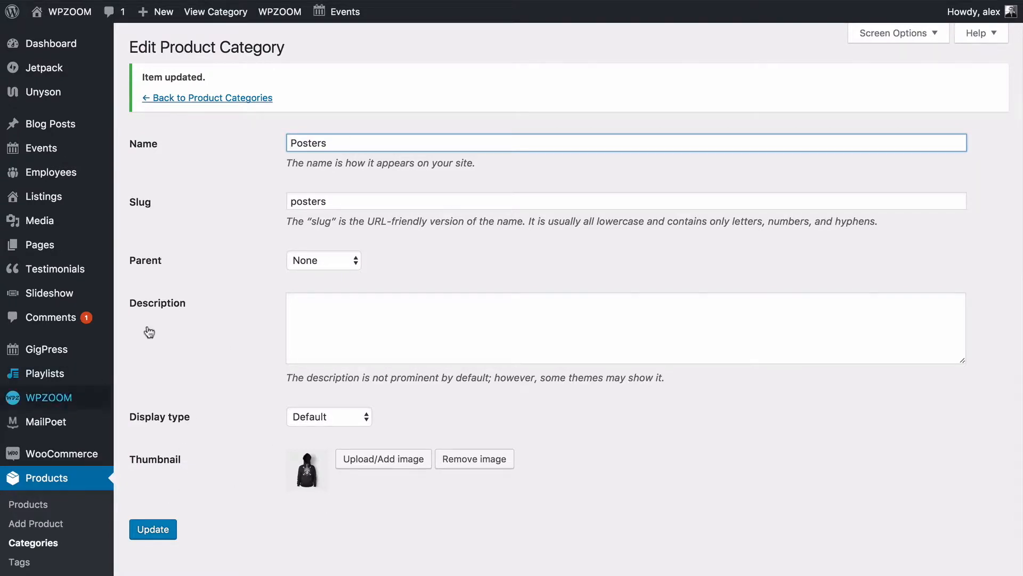
left_click(222, 98)
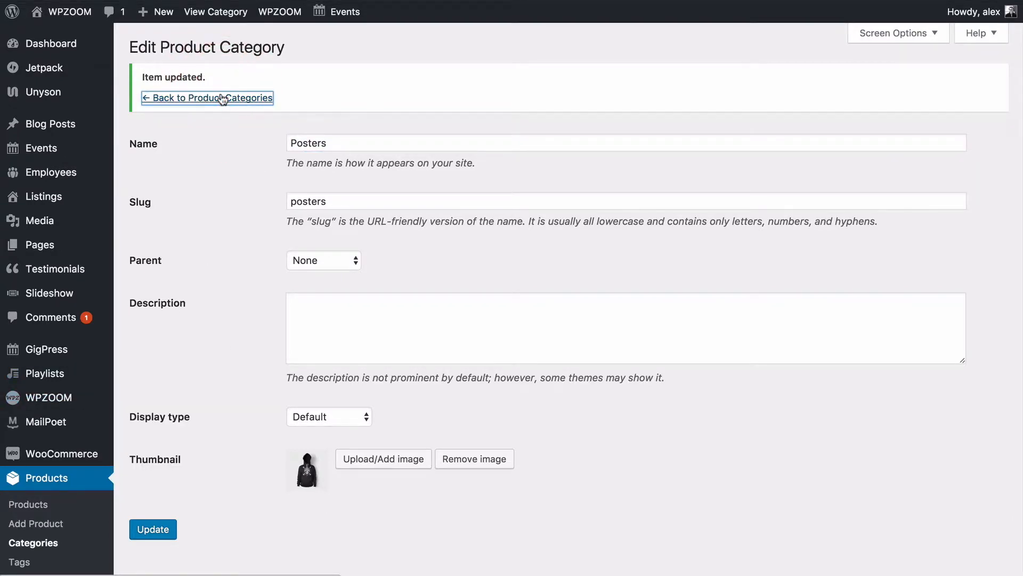
scroll(633, 285, "down", 2)
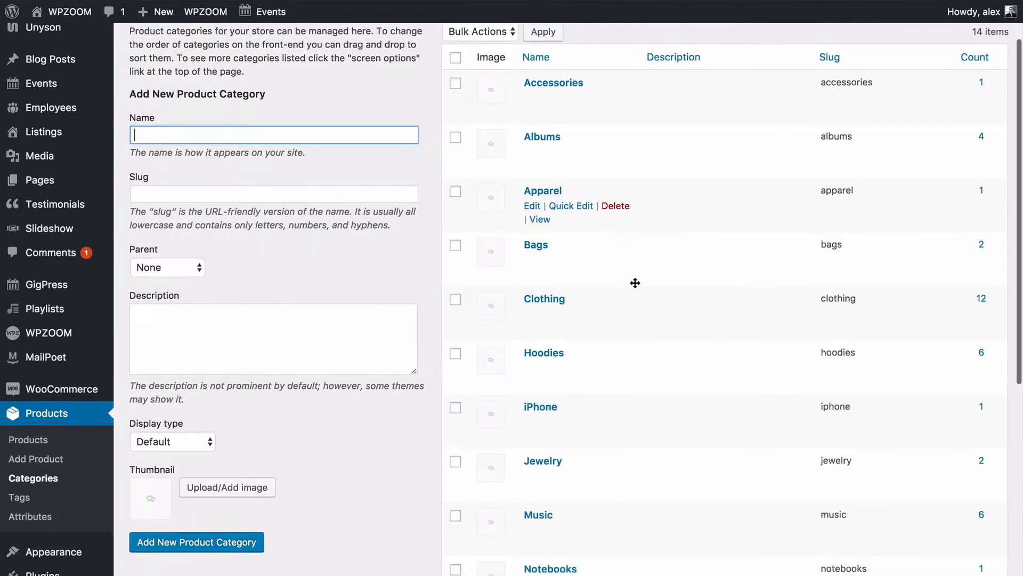
Upload accessories.jpg as the Bags thumbnail, update, and go back to Product Categories.
left_click(539, 248)
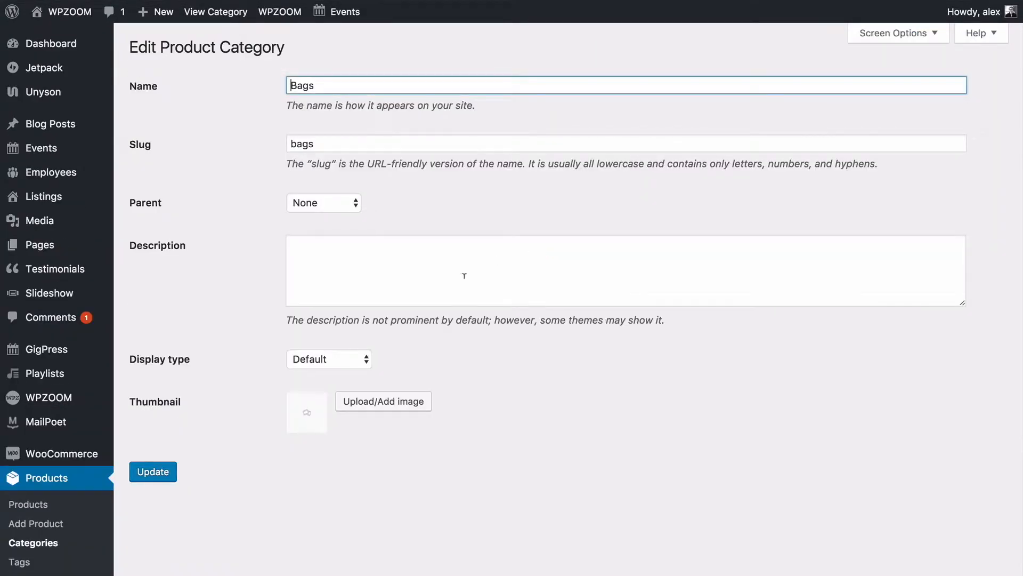
left_click(369, 401)
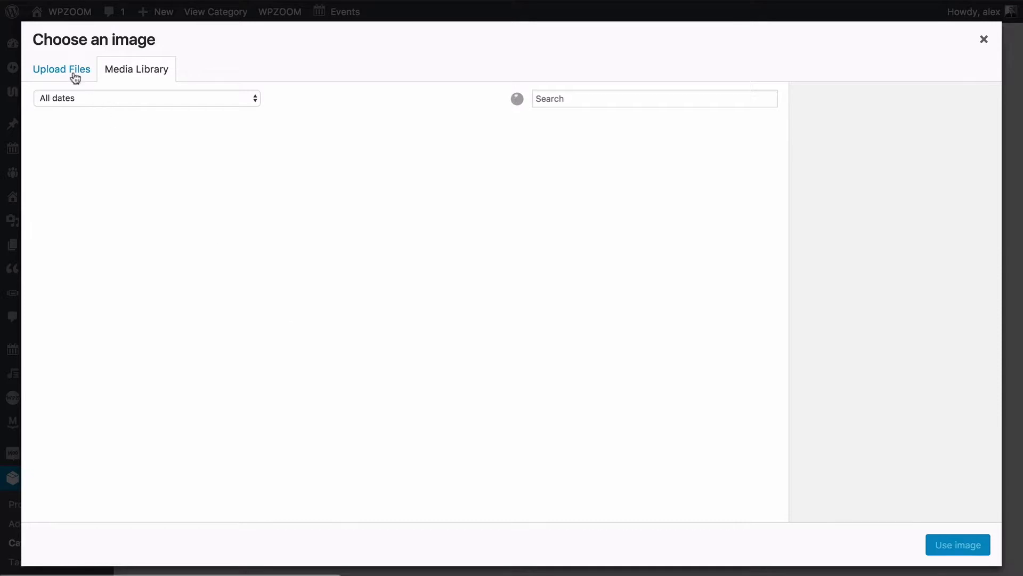
left_click(77, 79)
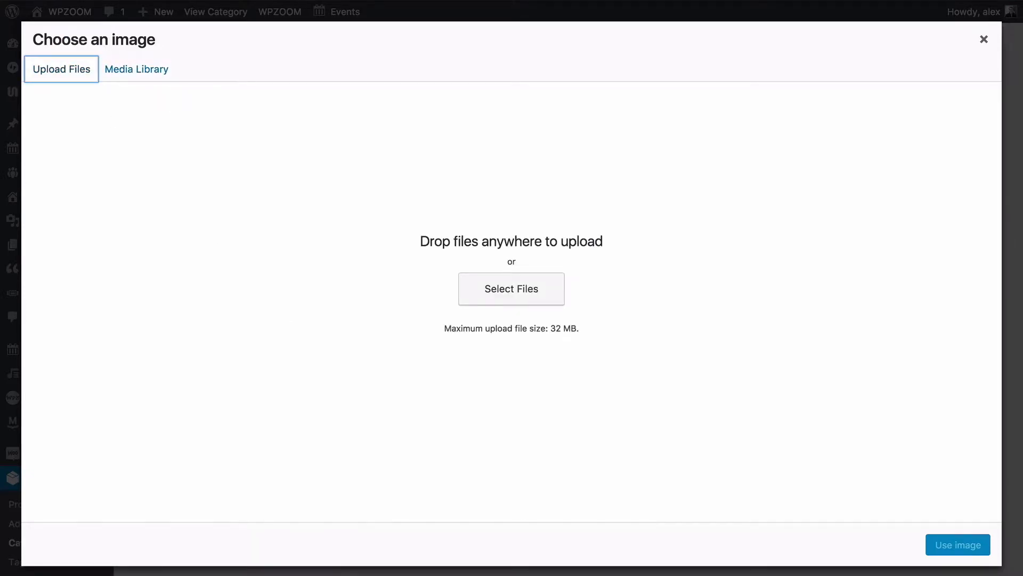
left_click_drag(548, 141, 677, 302)
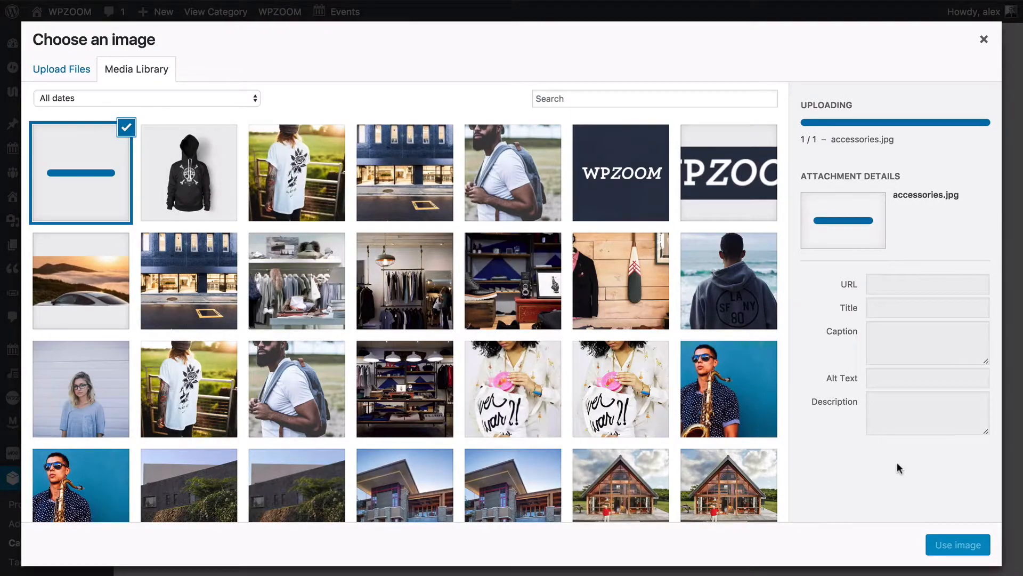
left_click(947, 556)
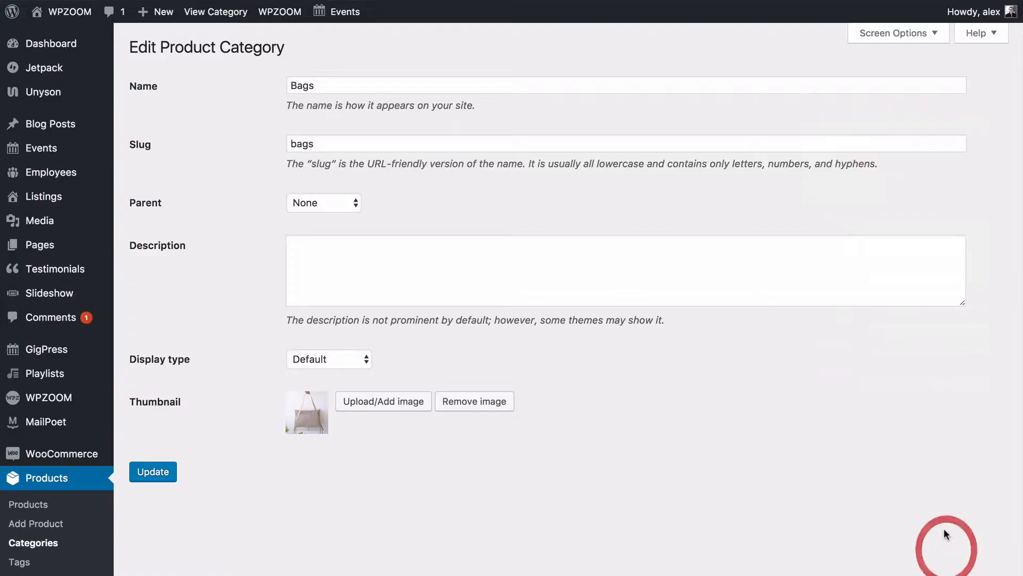
left_click(149, 473)
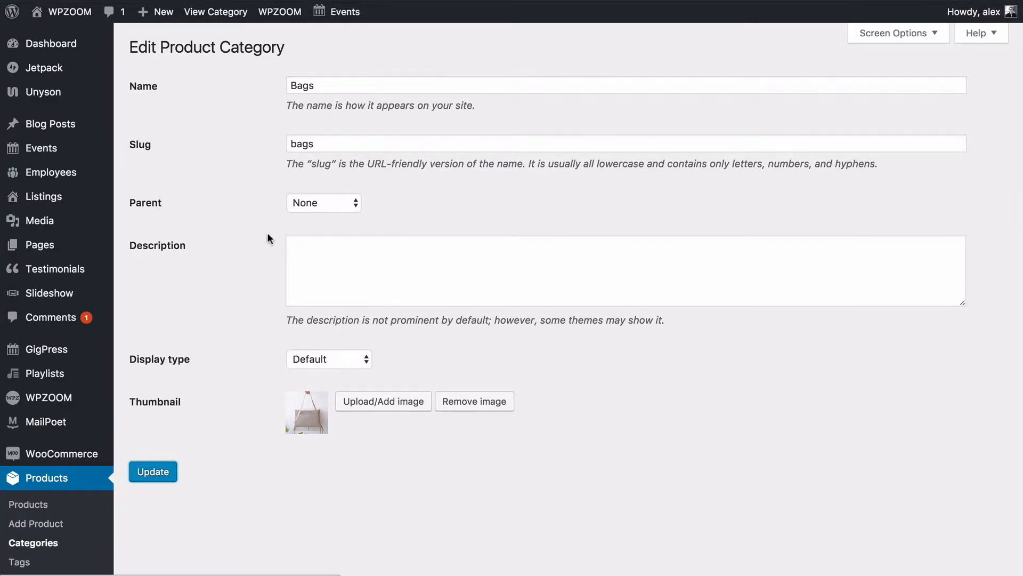
left_click(198, 98)
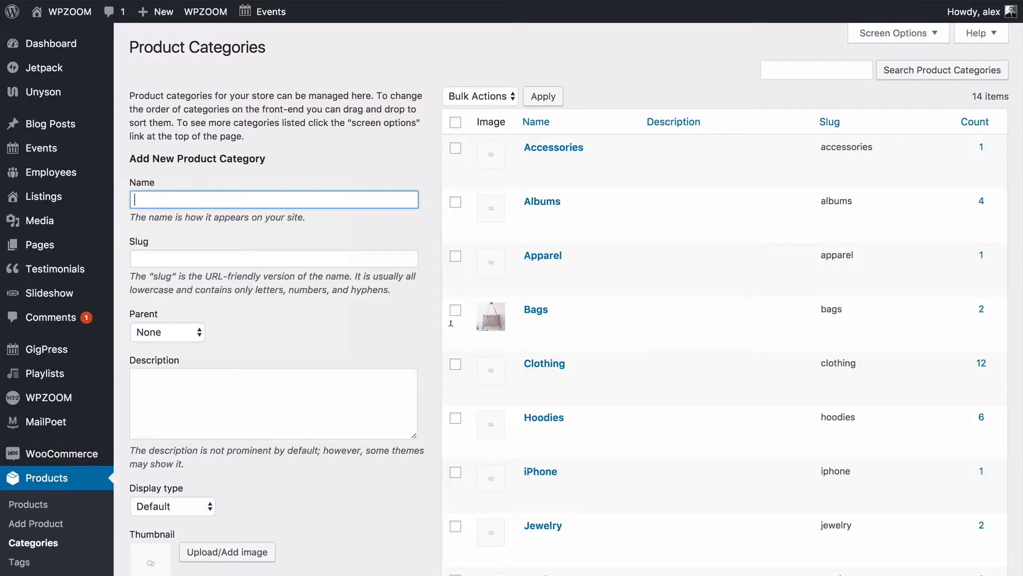
scroll(645, 513, "down", 8)
Upload tshirt.jpg as the T-shirts category thumbnail and update the category.
left_click(556, 450)
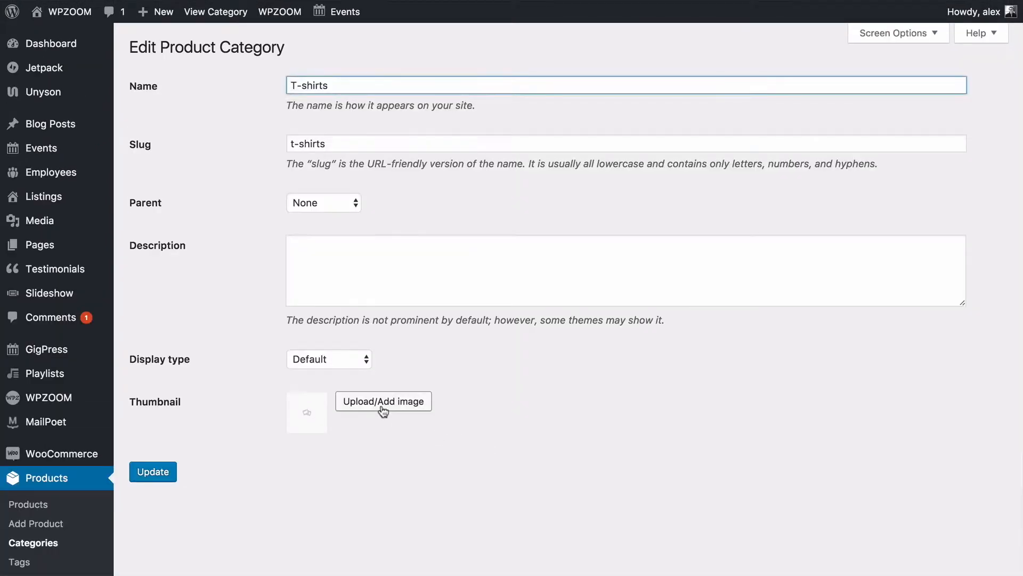
left_click(381, 409)
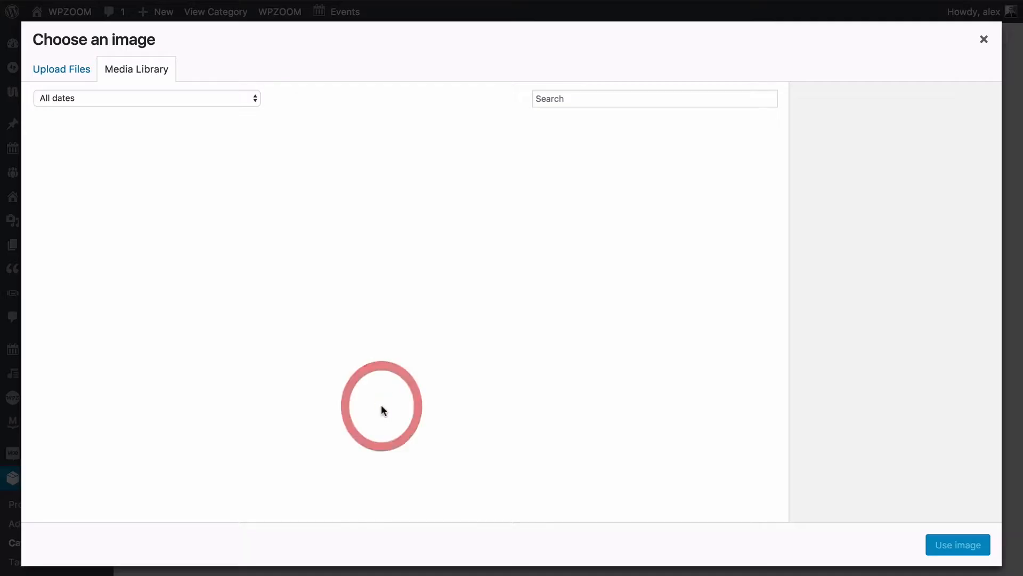
left_click(65, 63)
left_click_drag(445, 5, 432, 130)
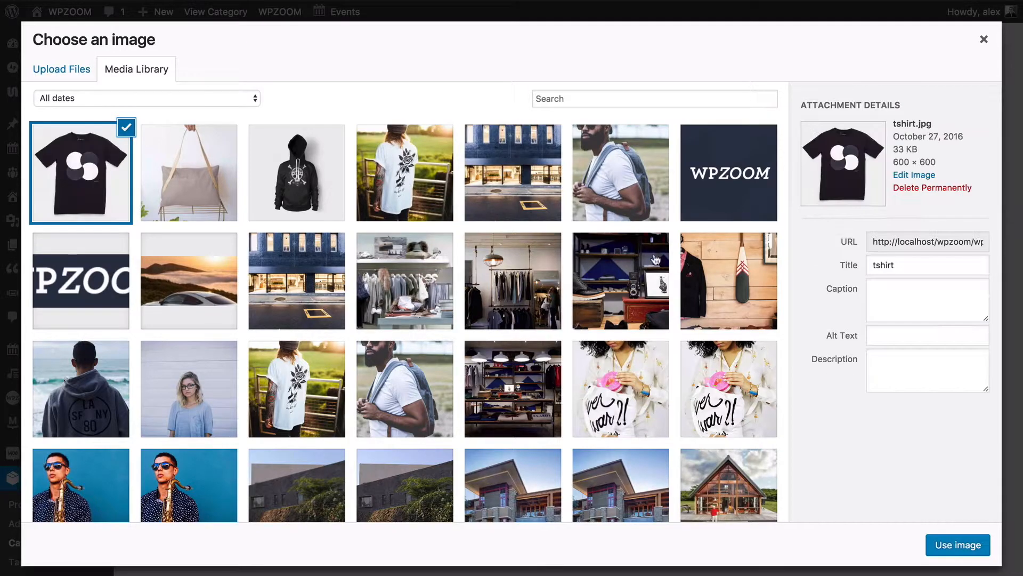
left_click(958, 544)
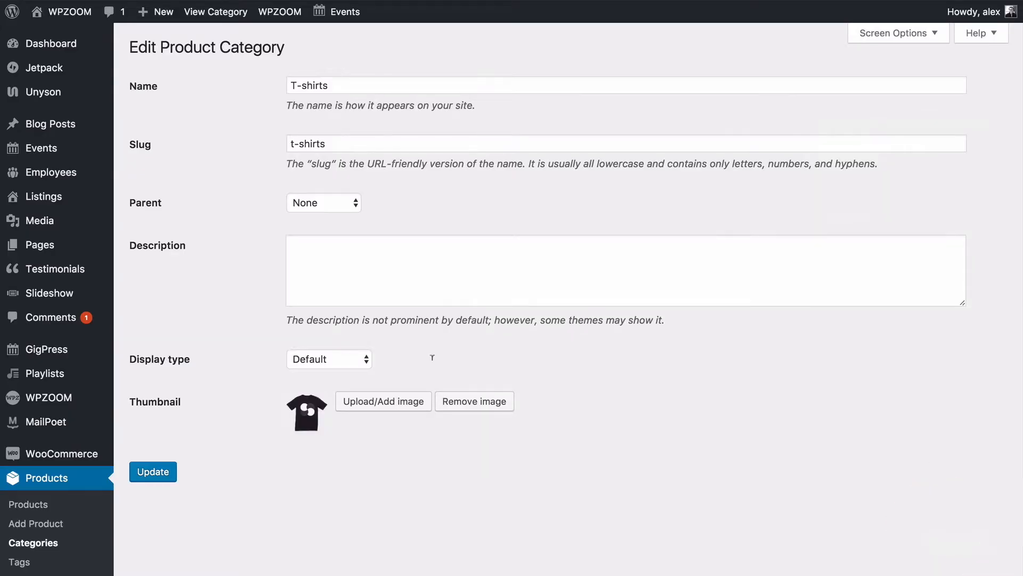
left_click(153, 472)
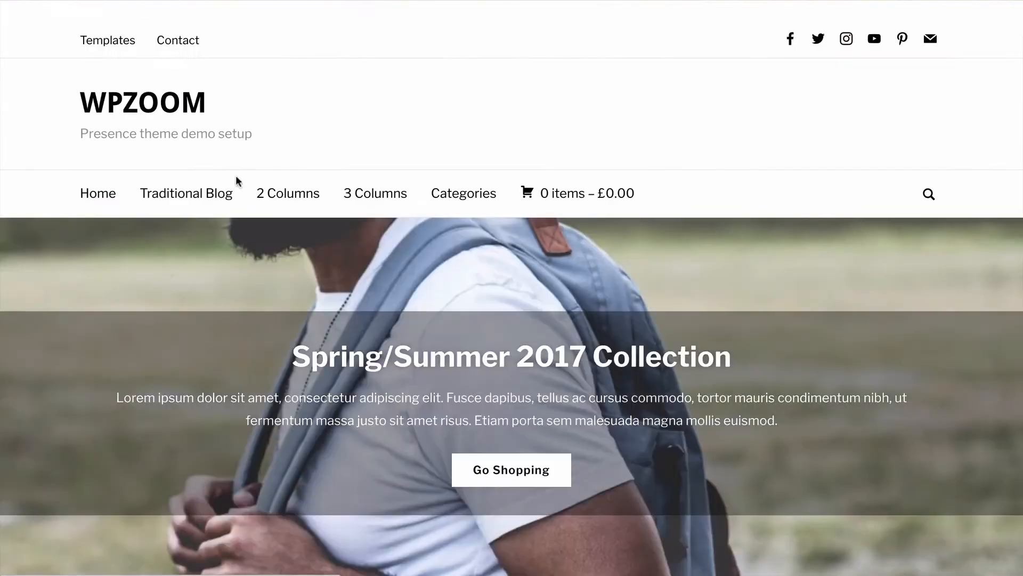
scroll(235, 180, "down", 10)
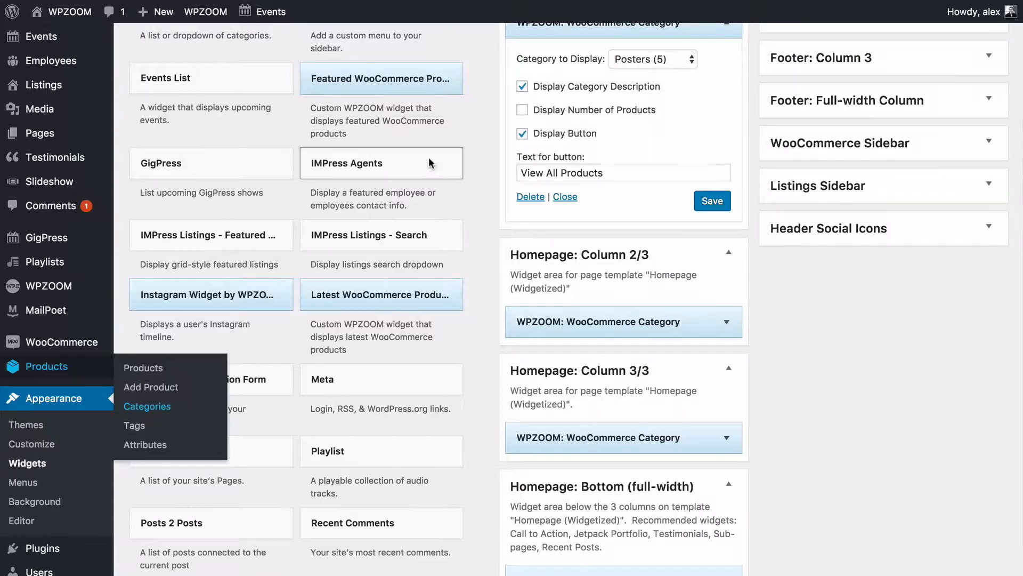
scroll(433, 155, "down", 1)
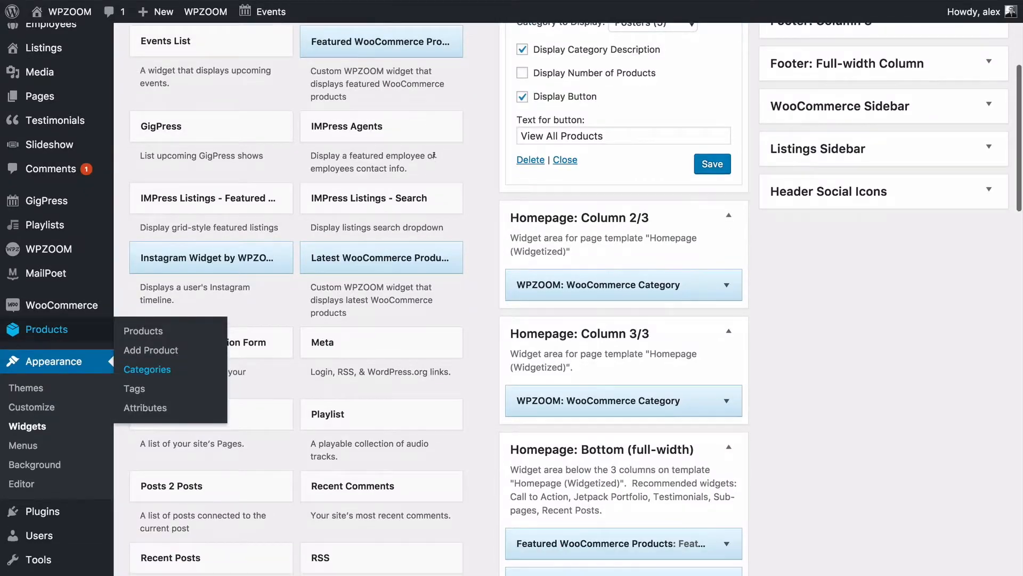
On the T-shirts tile, hide the product count, show the button, and label it 'View All T-Shirts'.
left_click(659, 277)
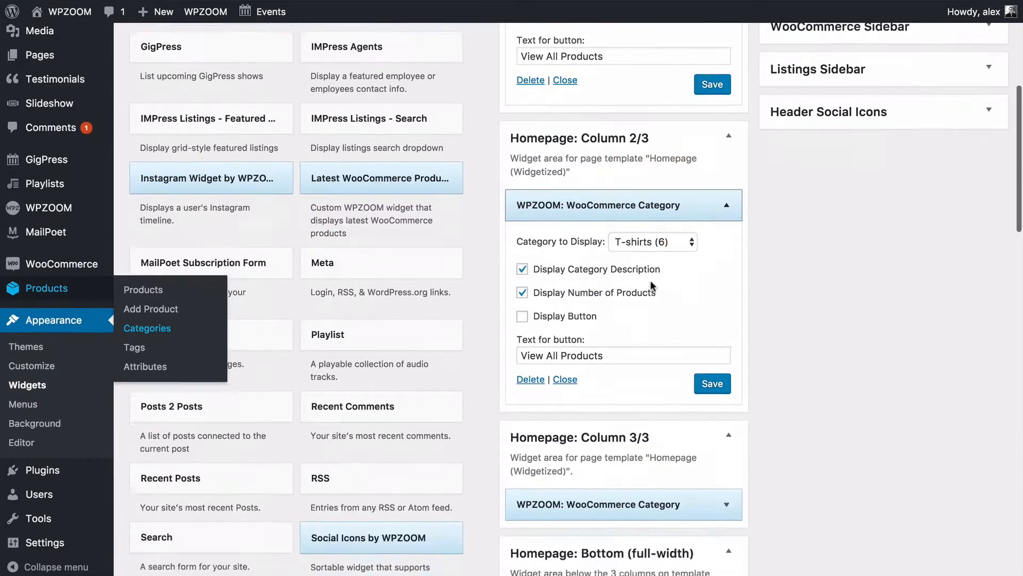
scroll(581, 191, "down", 5)
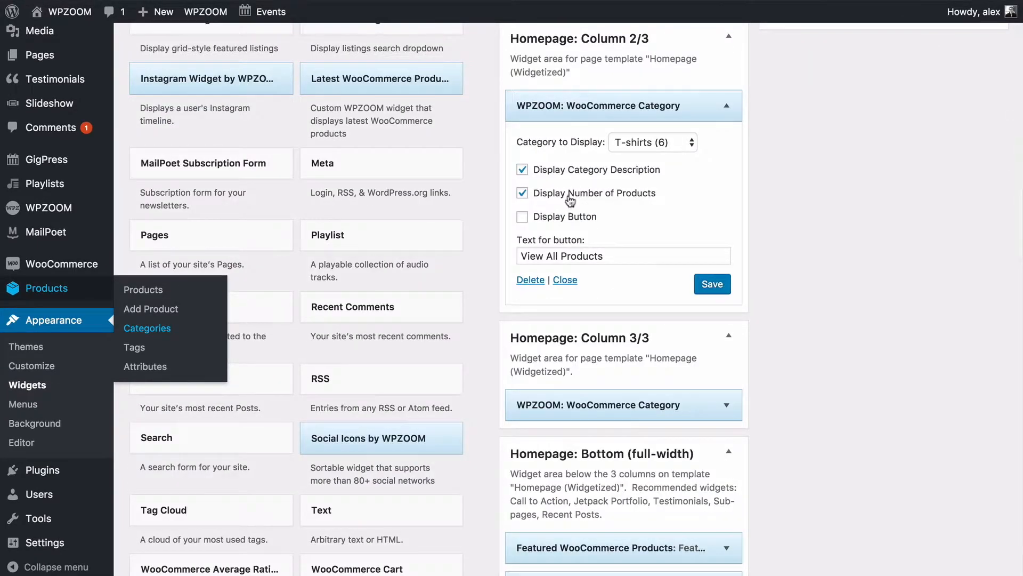
left_click(569, 194)
left_click(560, 221)
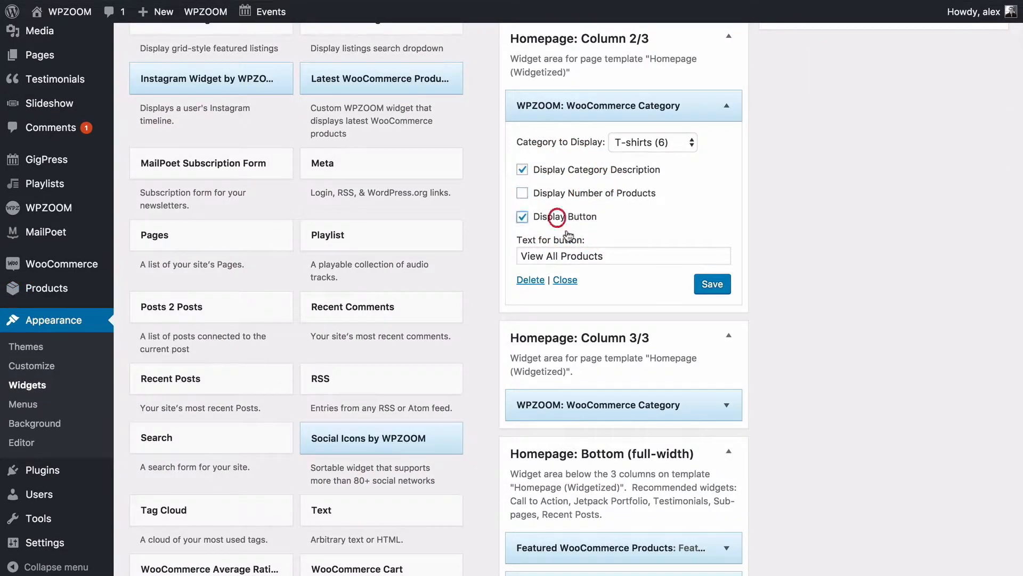
double_click(582, 256)
type("T-Shi")
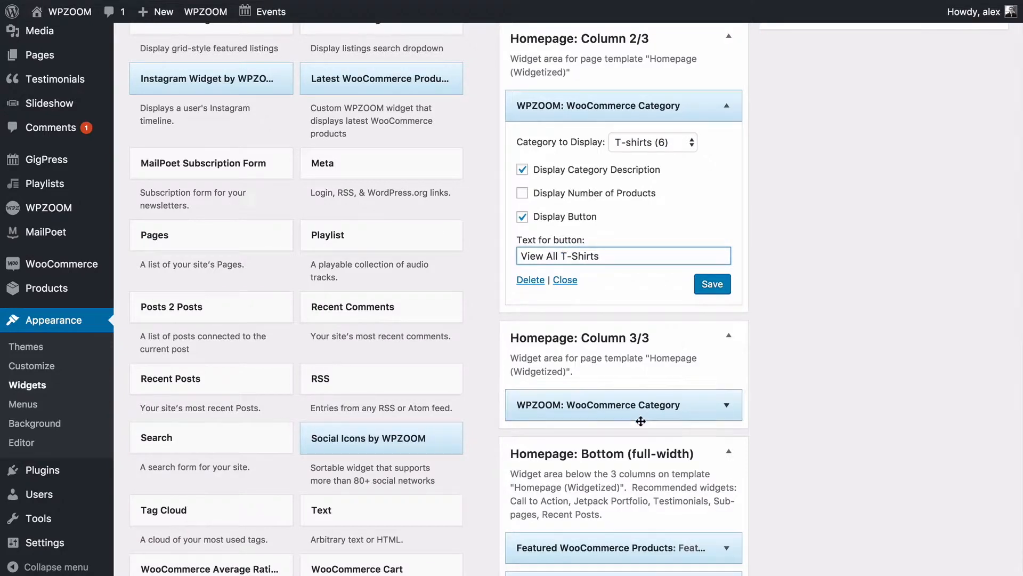
On the Bags tile, hide the product count and change the button text to 'View All Bags'.
left_click(668, 408)
scroll(644, 414, "down", 3)
left_click(607, 406)
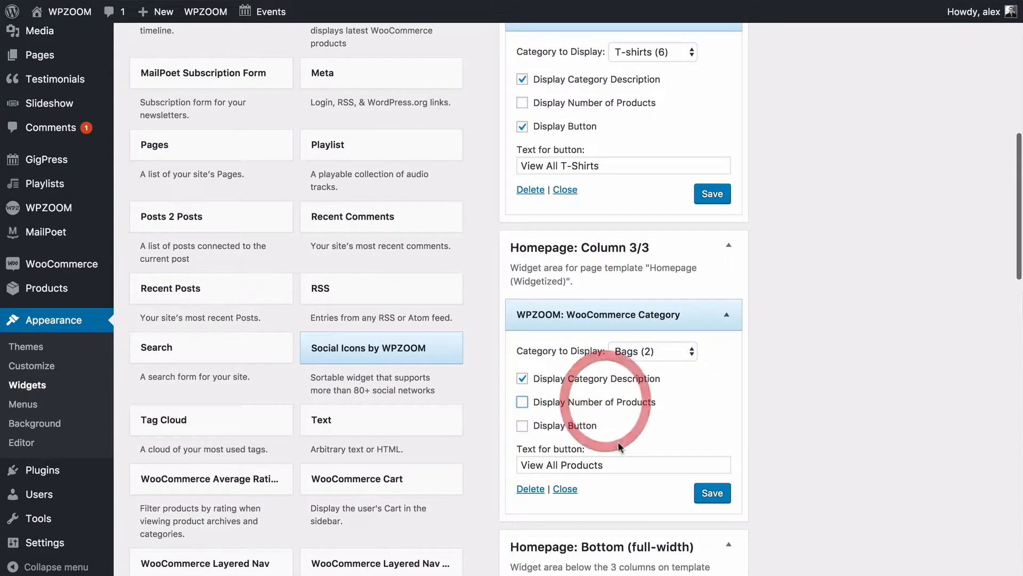
double_click(589, 464)
type("Bags")
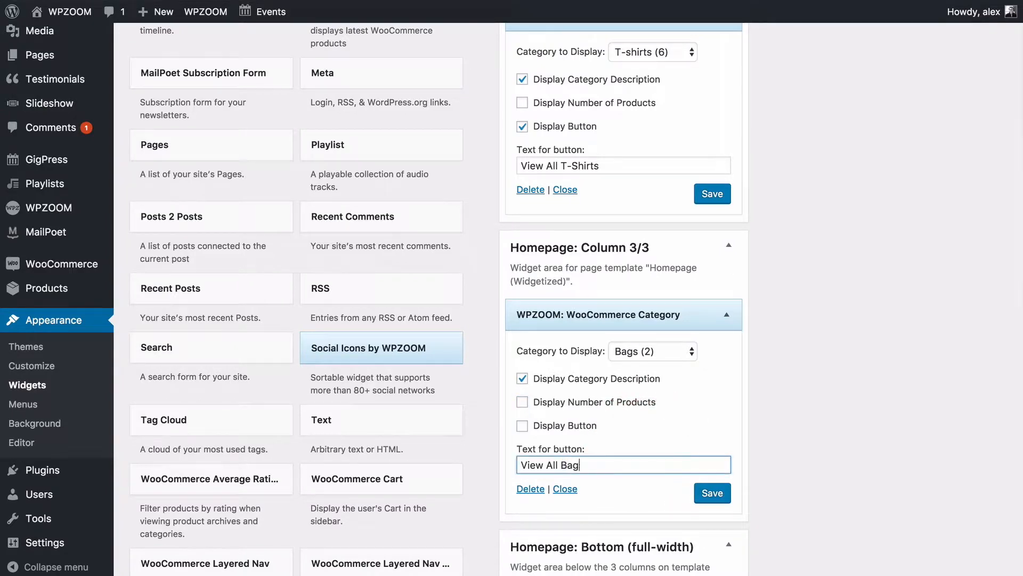
Change the Posters button text to 'View All Posters' and save the widget.
scroll(590, 458, "up", 9)
scroll(571, 200, "down", 4)
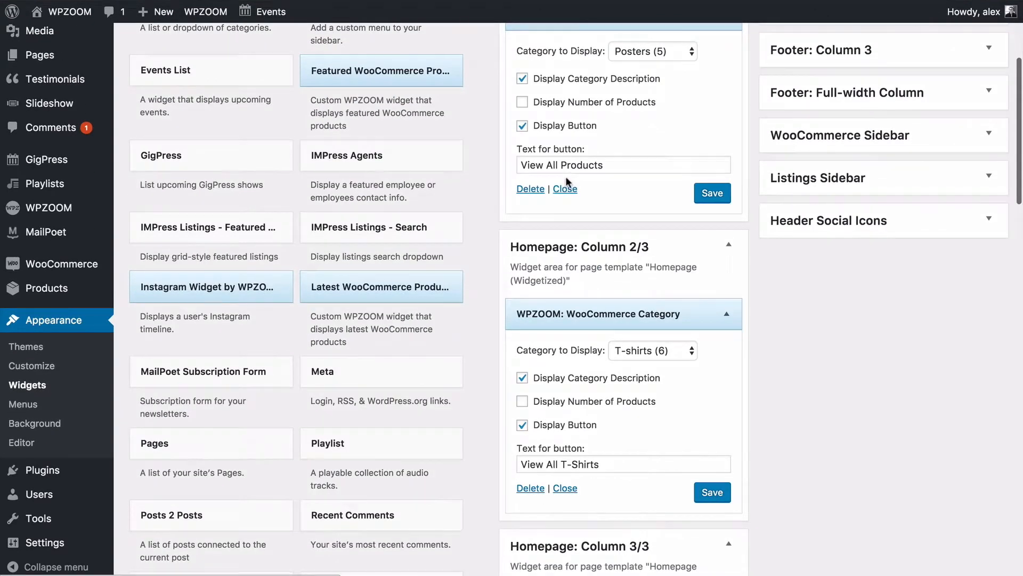
double_click(587, 165)
type("Po")
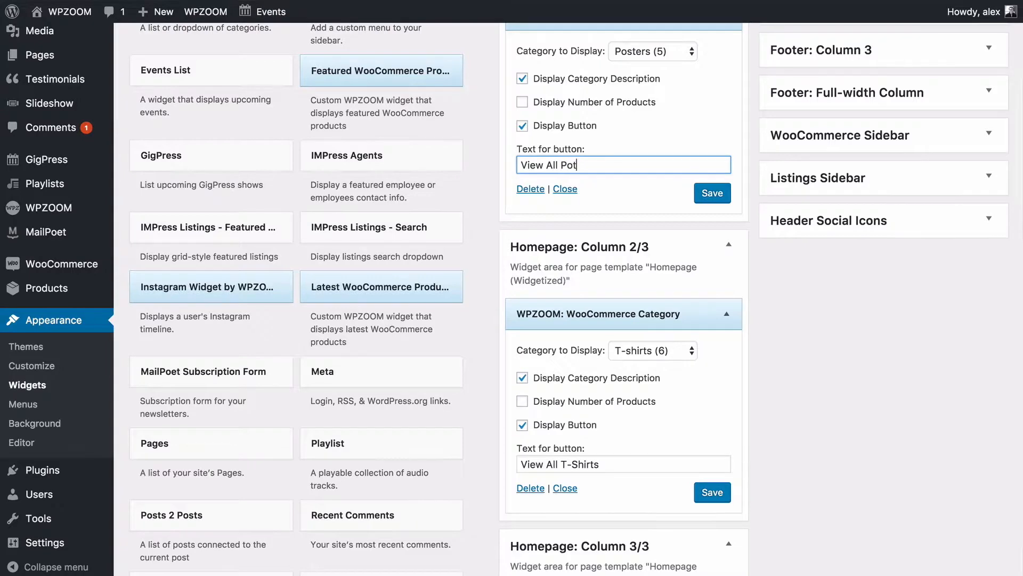
left_click(712, 193)
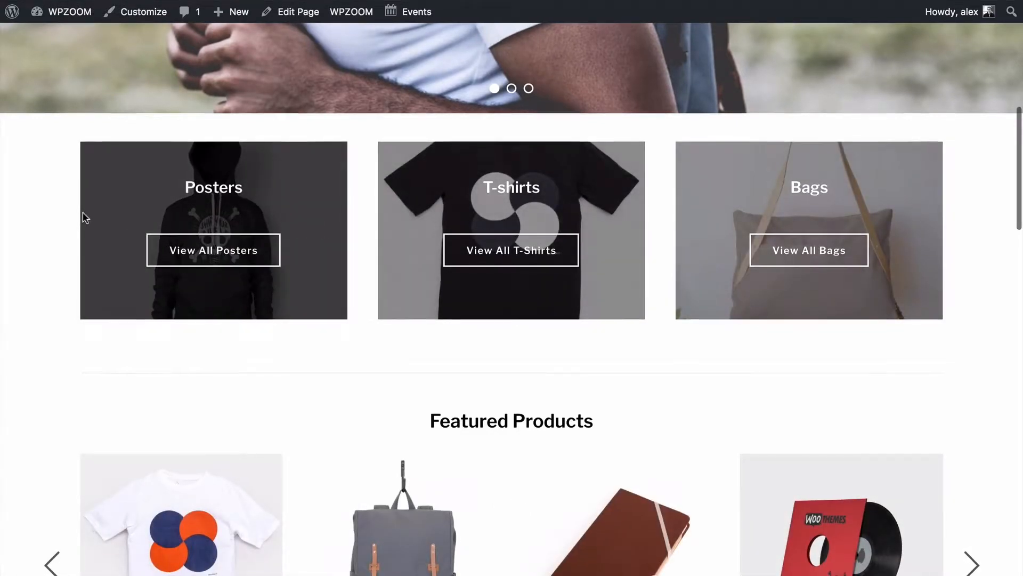
scroll(84, 217, "down", 5)
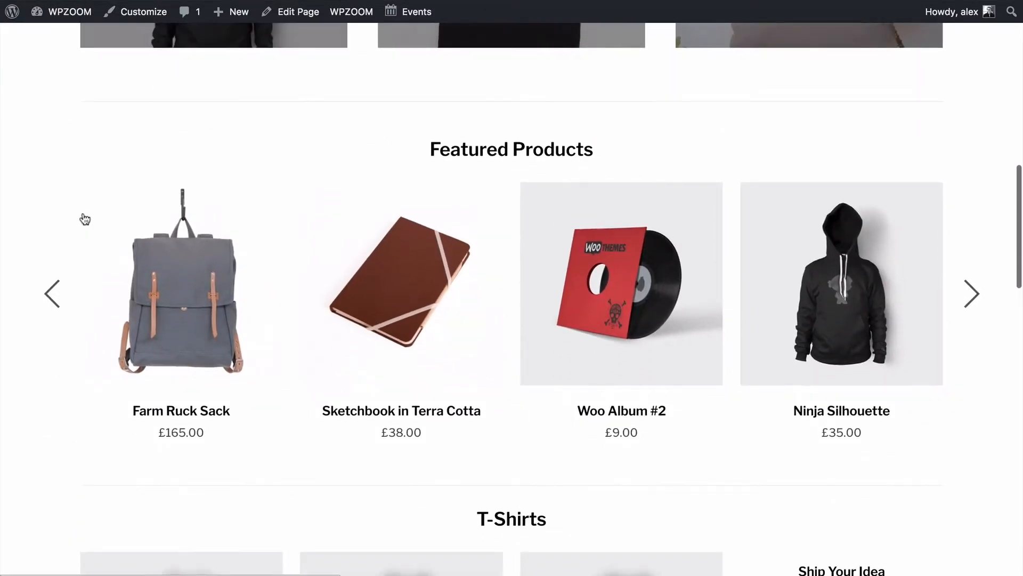
scroll(326, 205, "down", 6)
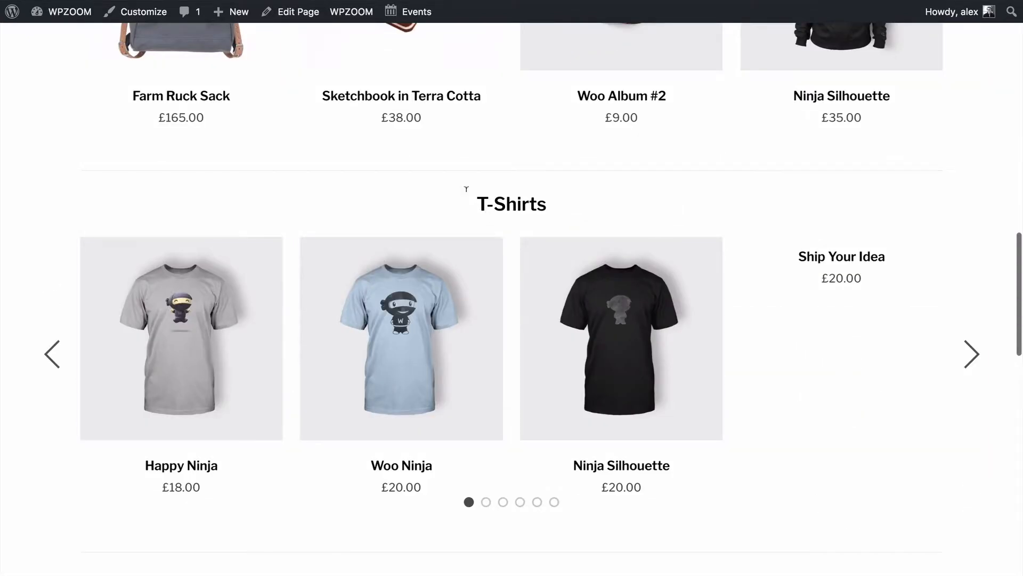
scroll(450, 162, "down", 8)
scroll(487, 200, "down", 5)
scroll(487, 203, "up", 15)
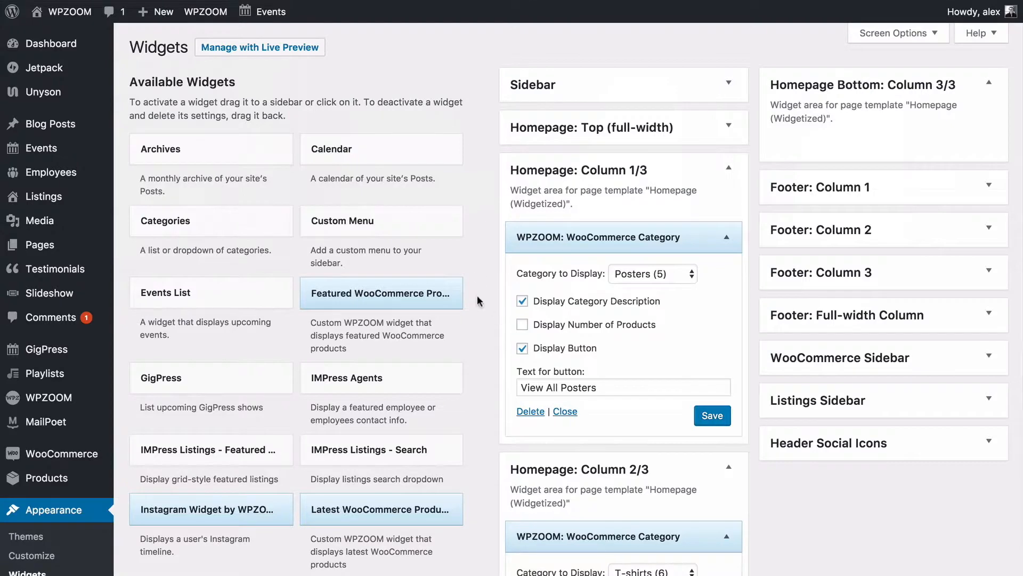
Collapse the Homepage Column 1/3, 2/3 and 3/3 widget areas.
scroll(529, 258, "down", 3)
left_click(583, 75)
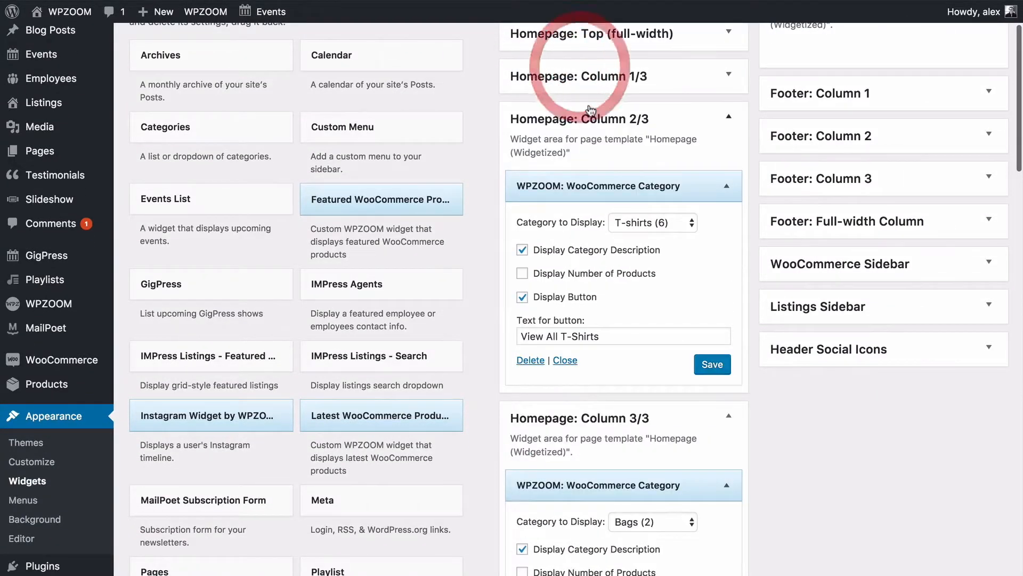
left_click(589, 114)
left_click(587, 165)
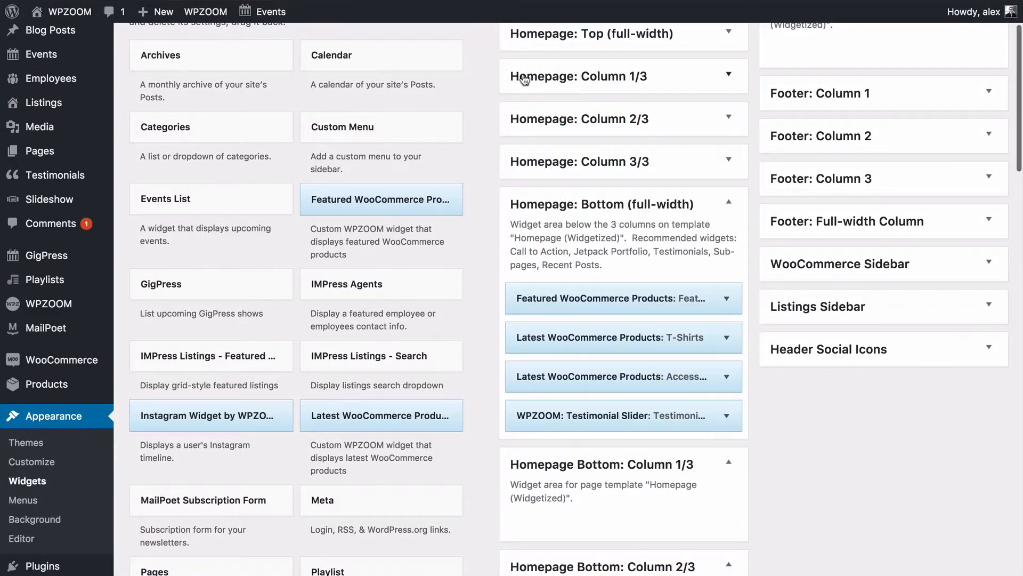
Expand the Featured WooCommerce Products widget under Homepage: Bottom to show its settings.
scroll(603, 166, "down", 2)
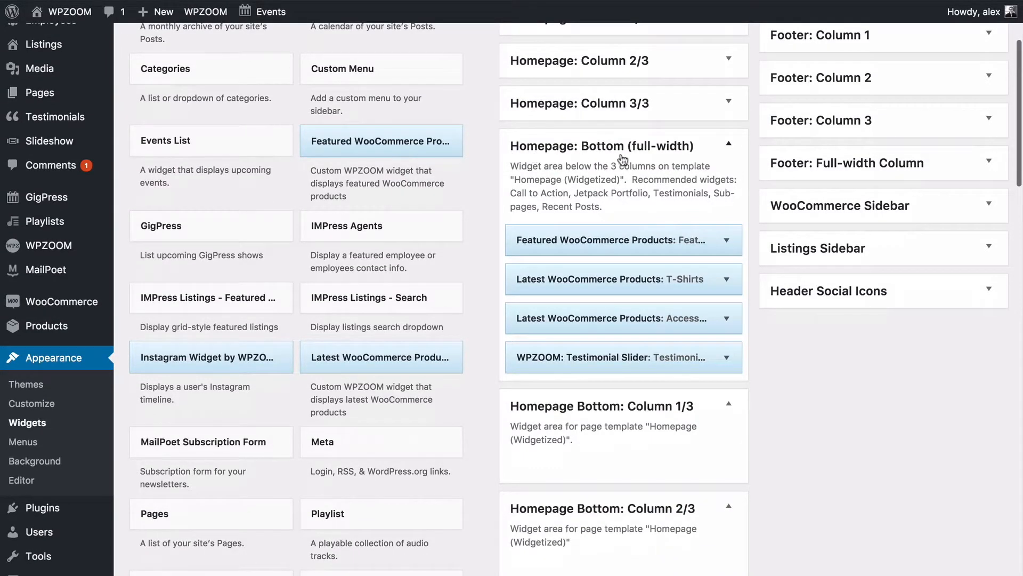
scroll(639, 149, "down", 5)
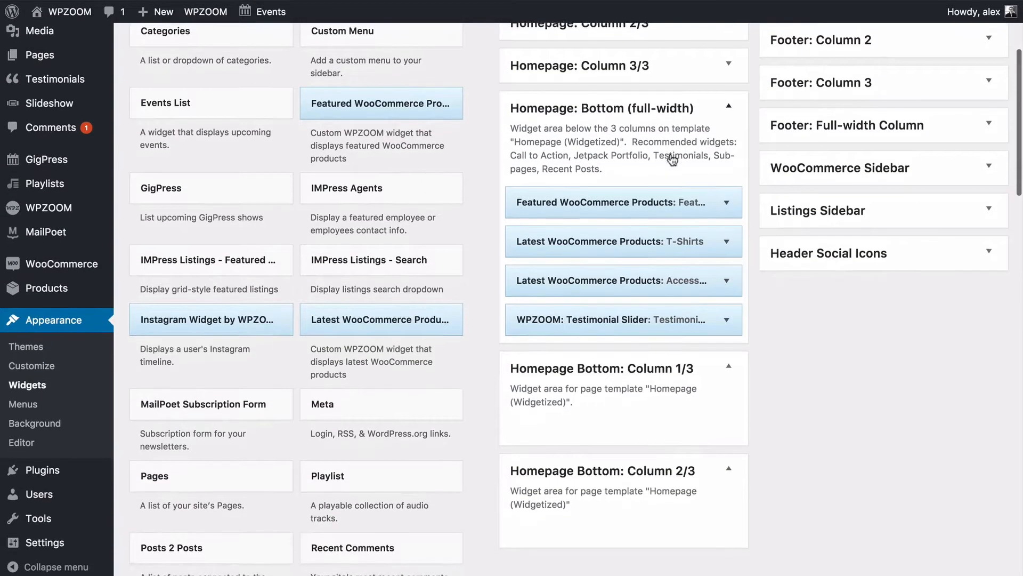
scroll(585, 123, "up", 3)
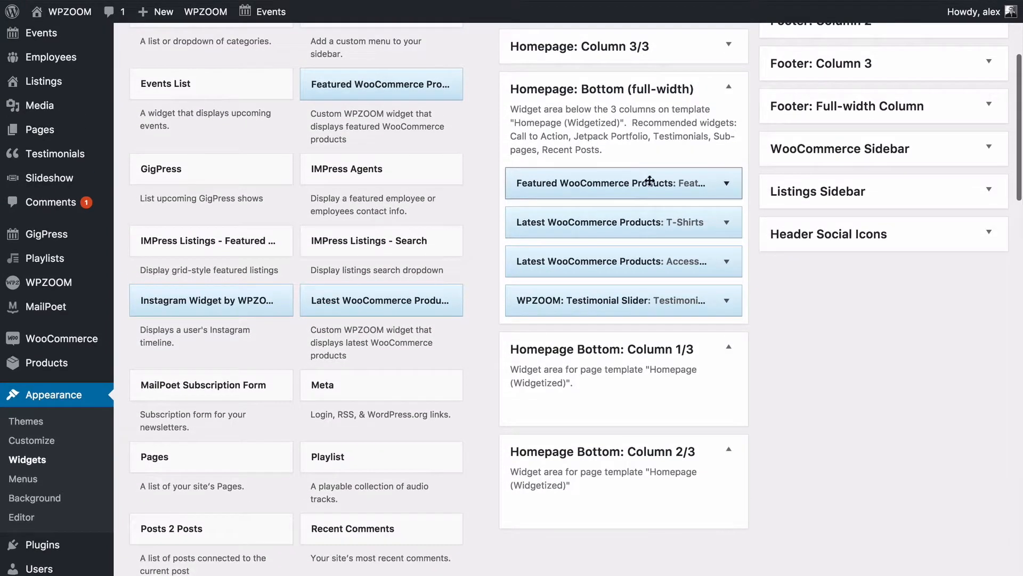
left_click(527, 183)
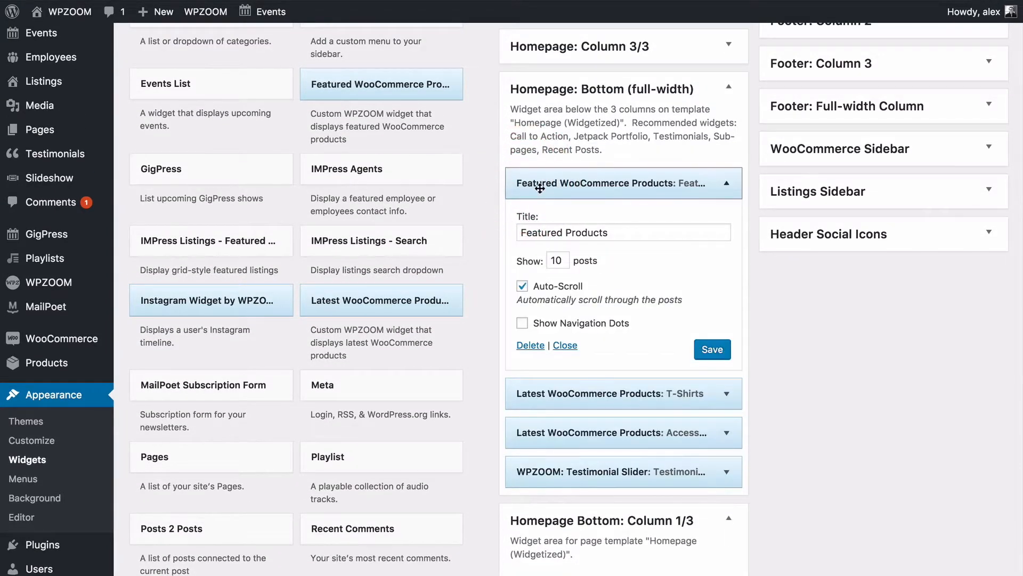
left_click(637, 183)
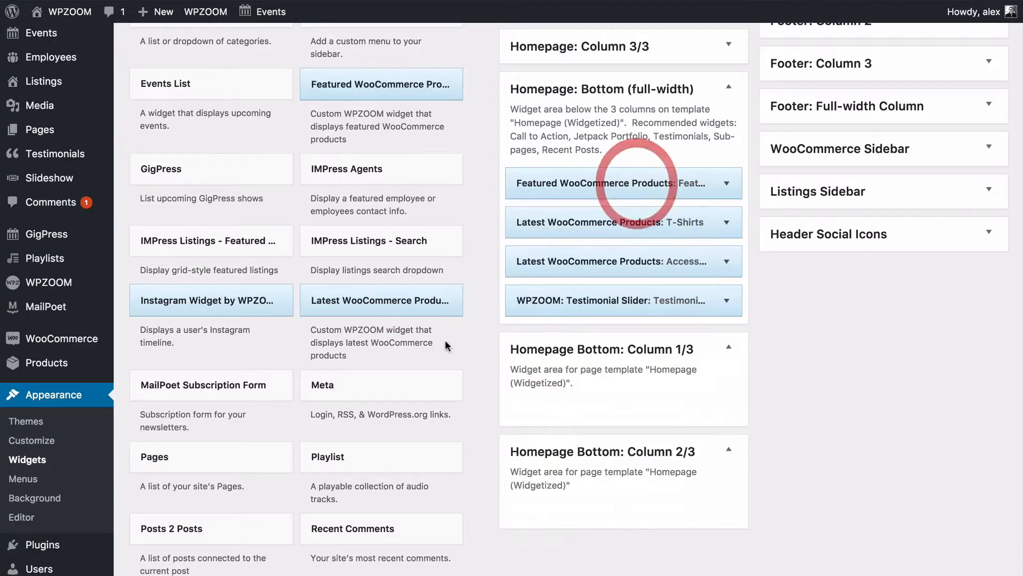
scroll(464, 272, "up", 4)
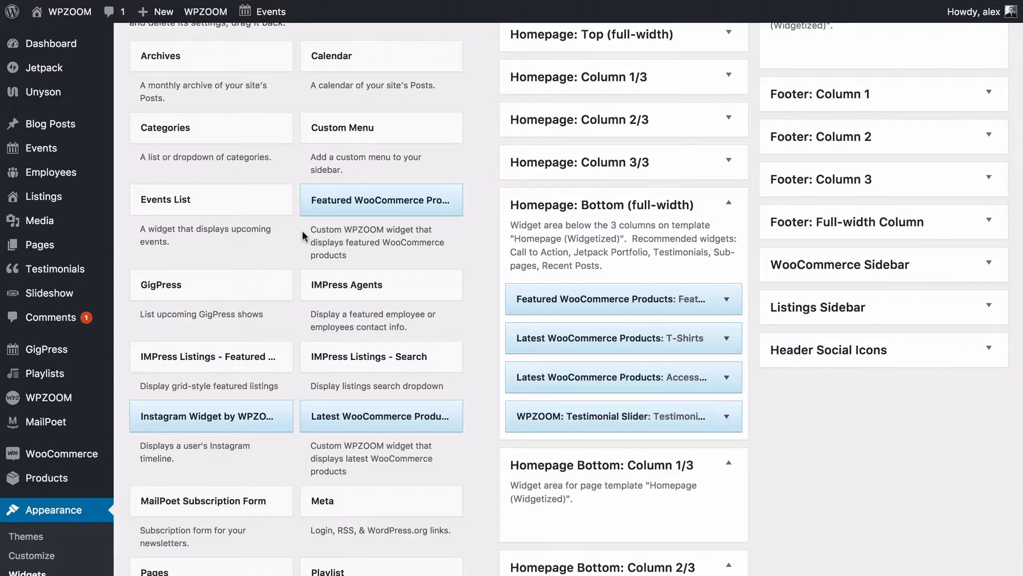
left_click(519, 301)
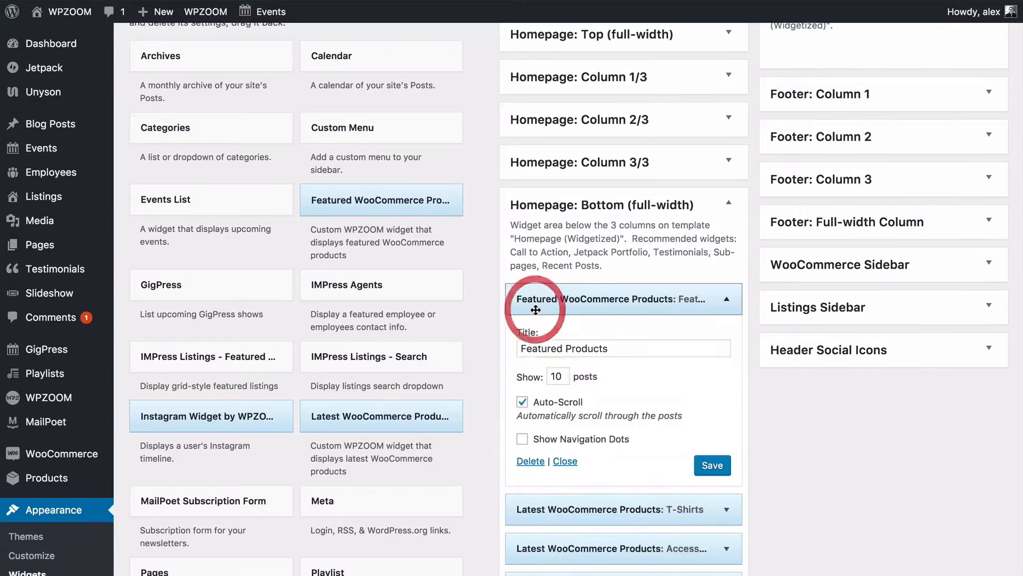
scroll(533, 309, "down", 3)
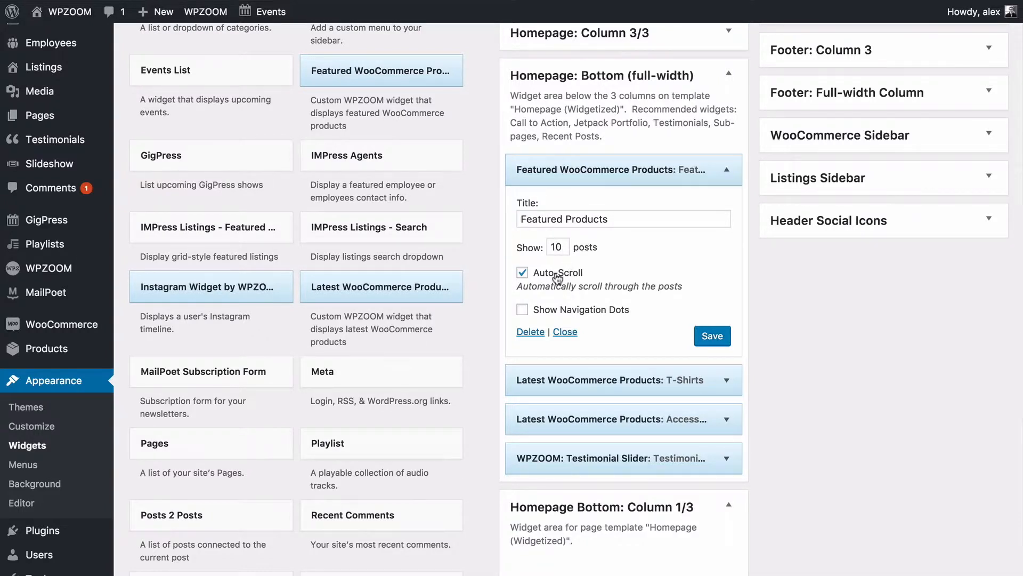
Save the Featured Products widget and step its live carousel back two items.
left_click(718, 340)
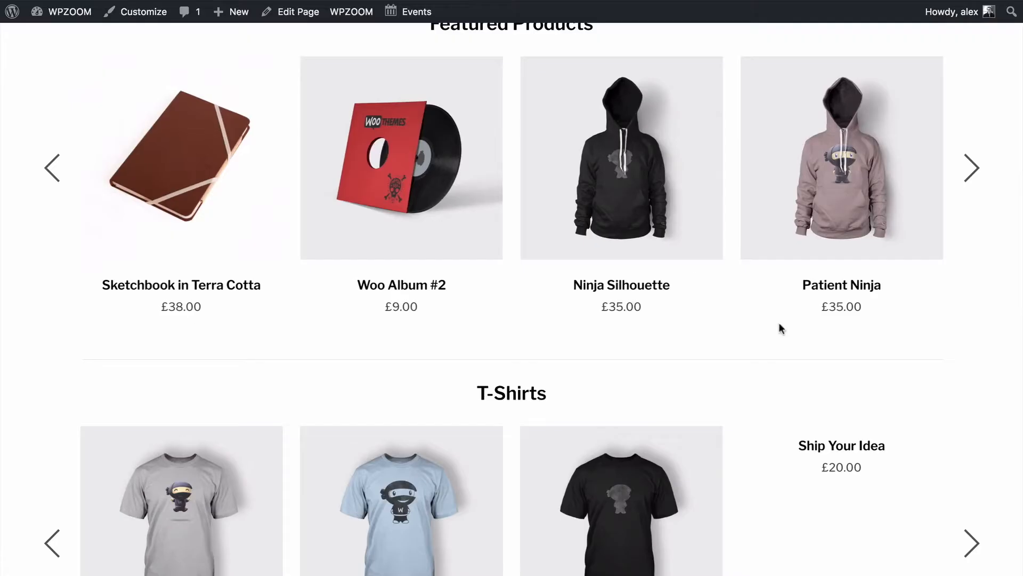
scroll(274, 186, "up", 1)
scroll(274, 186, "up", 5)
scroll(275, 186, "down", 3)
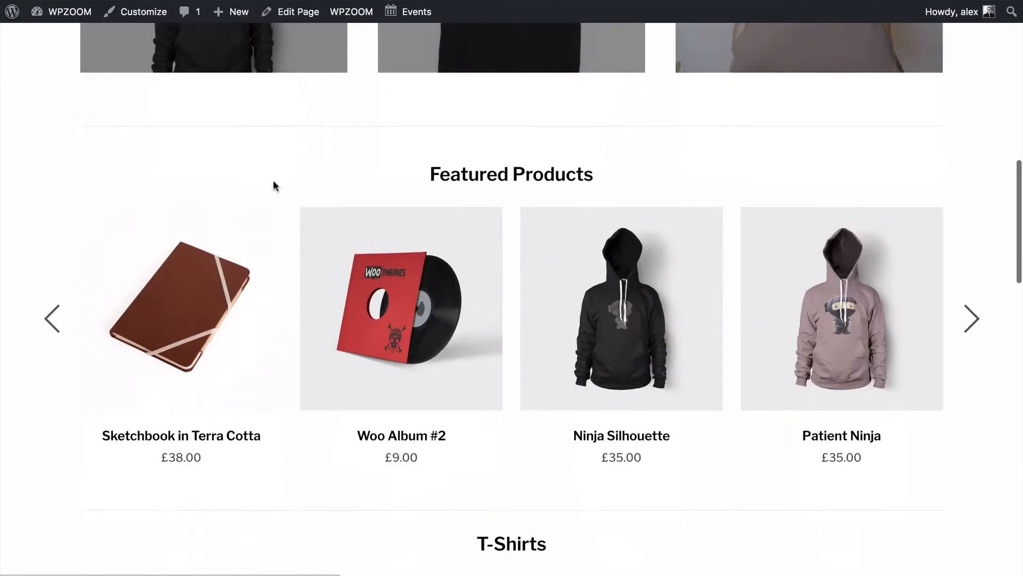
left_click(51, 318)
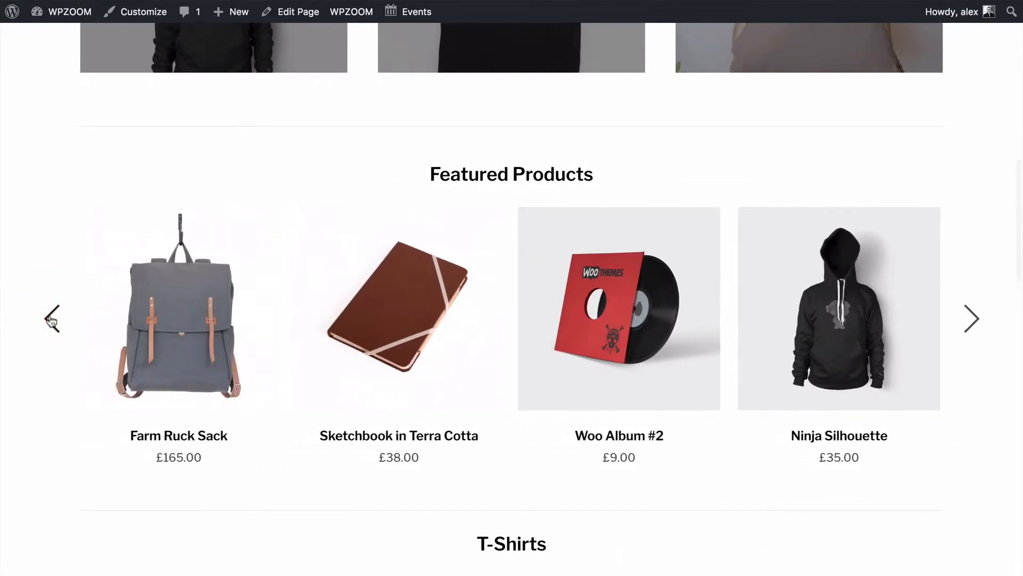
left_click(52, 318)
Go to Products > All Products in the admin menu.
mouse_move(69, 317)
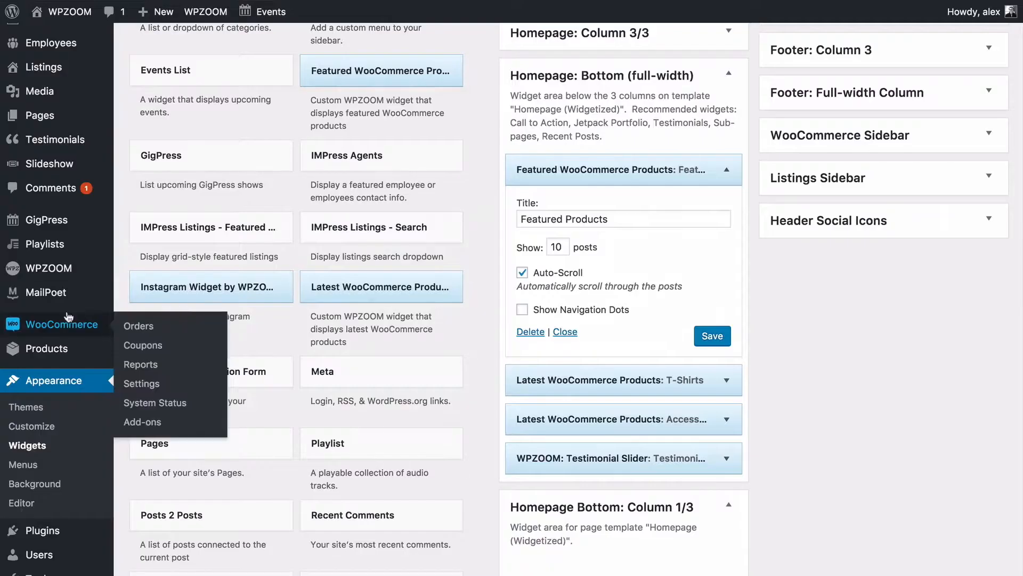
mouse_move(65, 350)
left_click(65, 349)
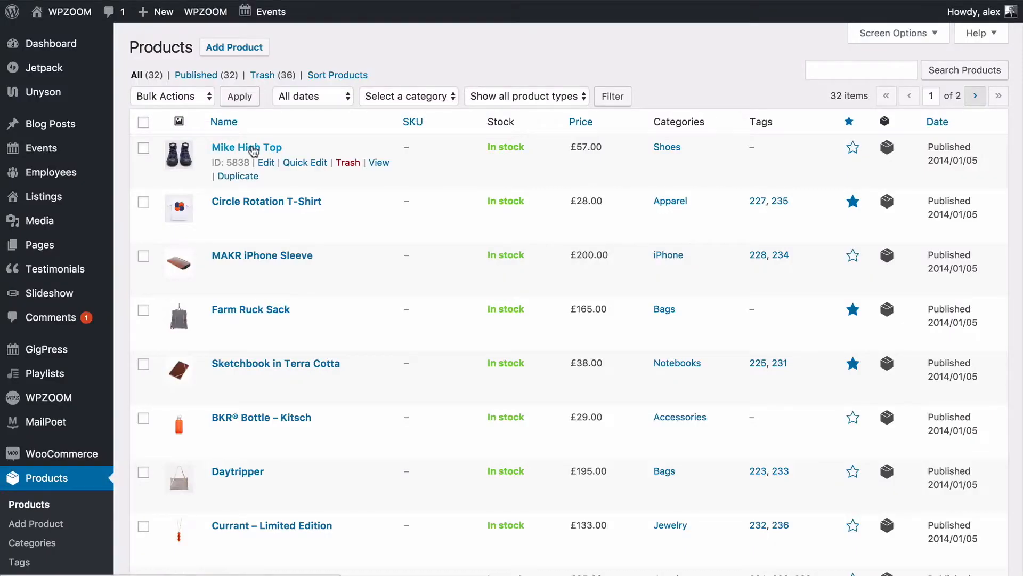
Tick Featured Product in Mike High Top's Catalog visibility and update the product.
left_click(254, 150)
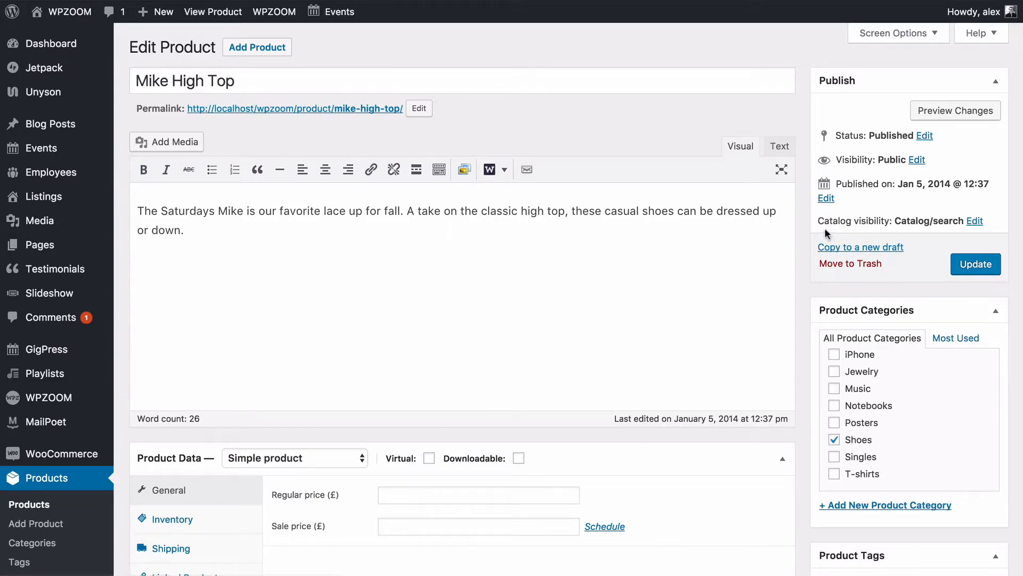
left_click(974, 221)
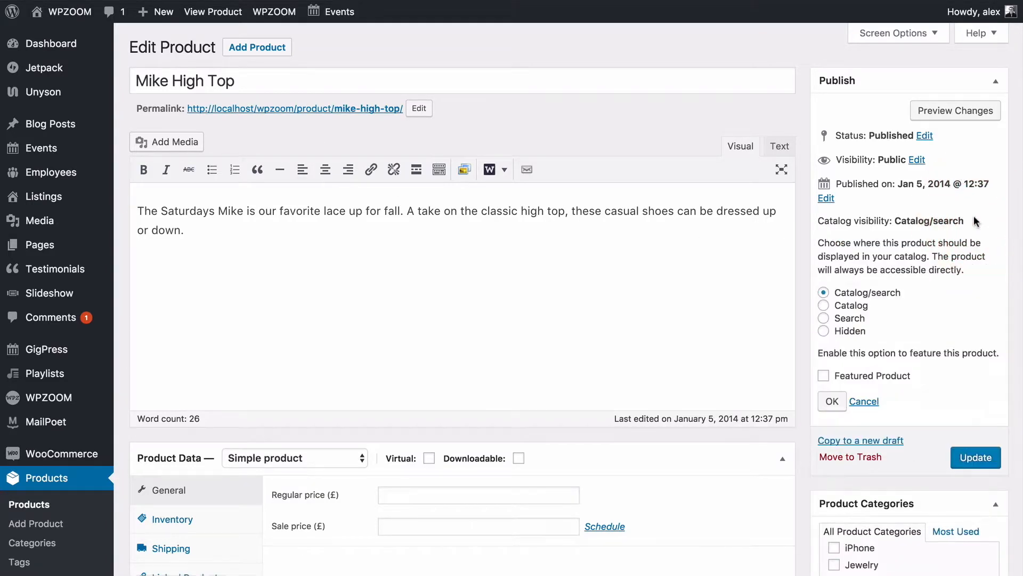
left_click(823, 374)
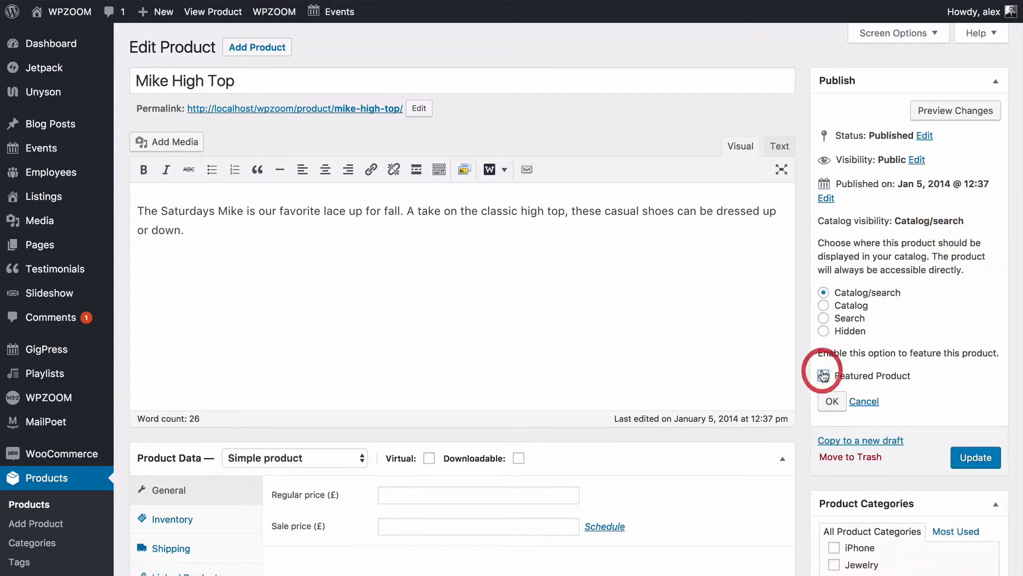
left_click(832, 401)
left_click(987, 281)
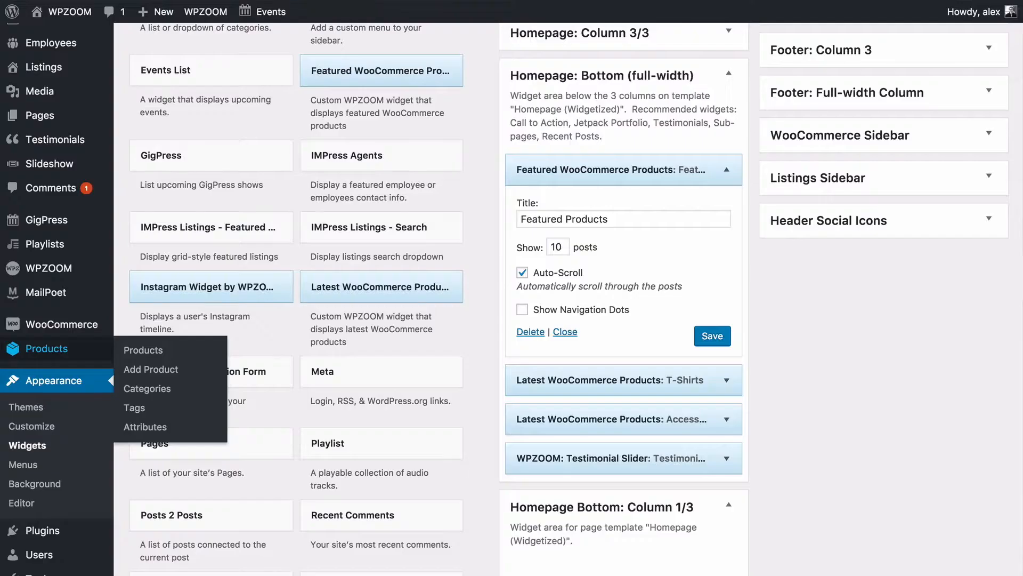
Set the T-Shirts Latest WooCommerce Products widget's Category to All.
left_click(725, 171)
scroll(667, 212, "down", 2)
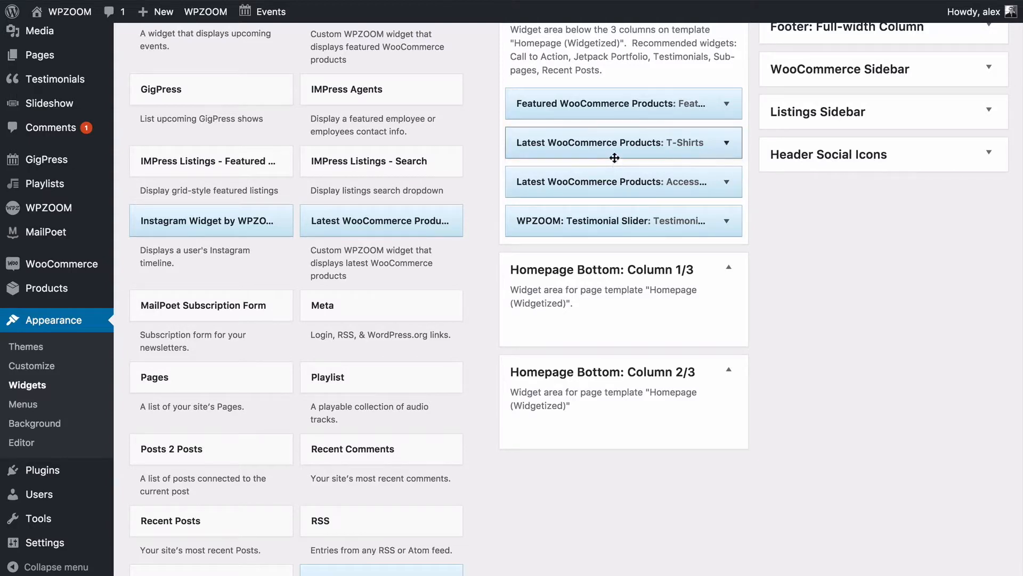
left_click(685, 144)
scroll(700, 182, "down", 2)
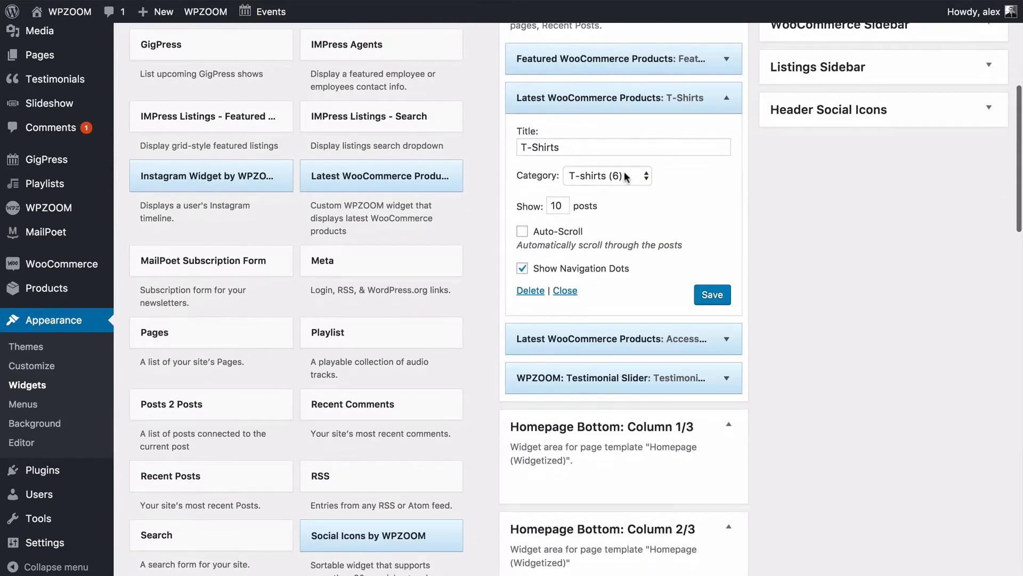
left_click(624, 179)
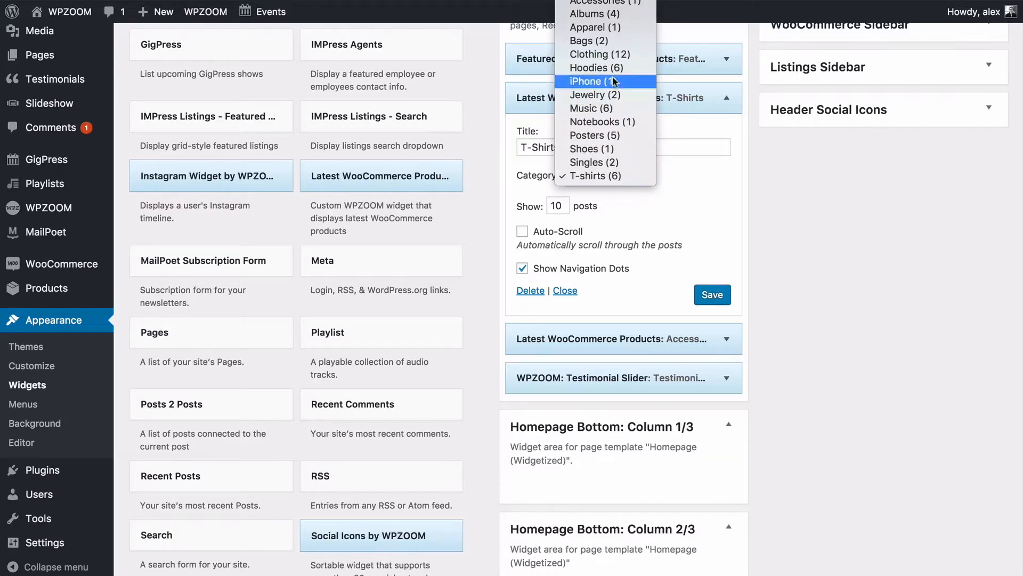
left_click(695, 197)
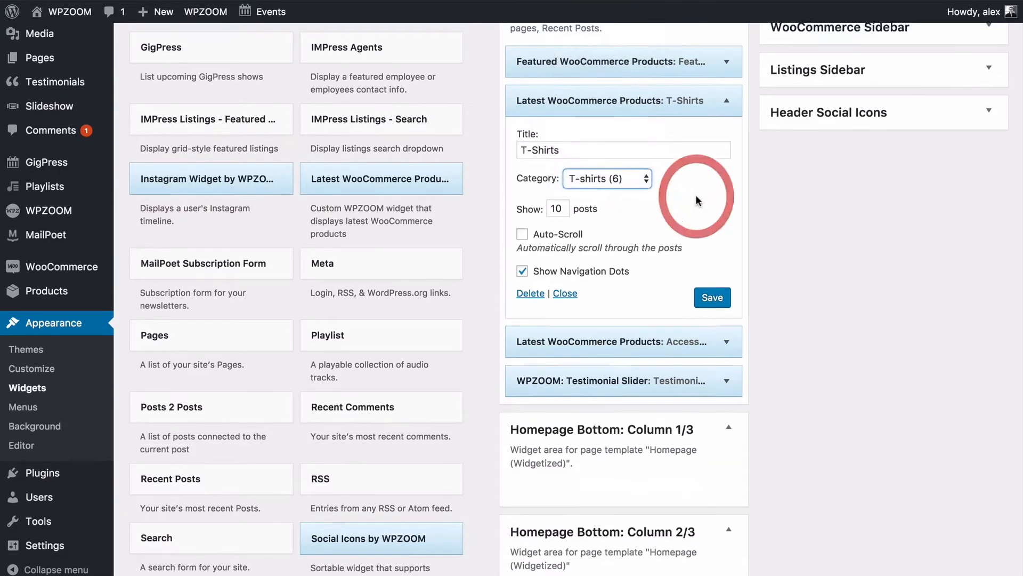
scroll(696, 196, "up", 3)
left_click(620, 268)
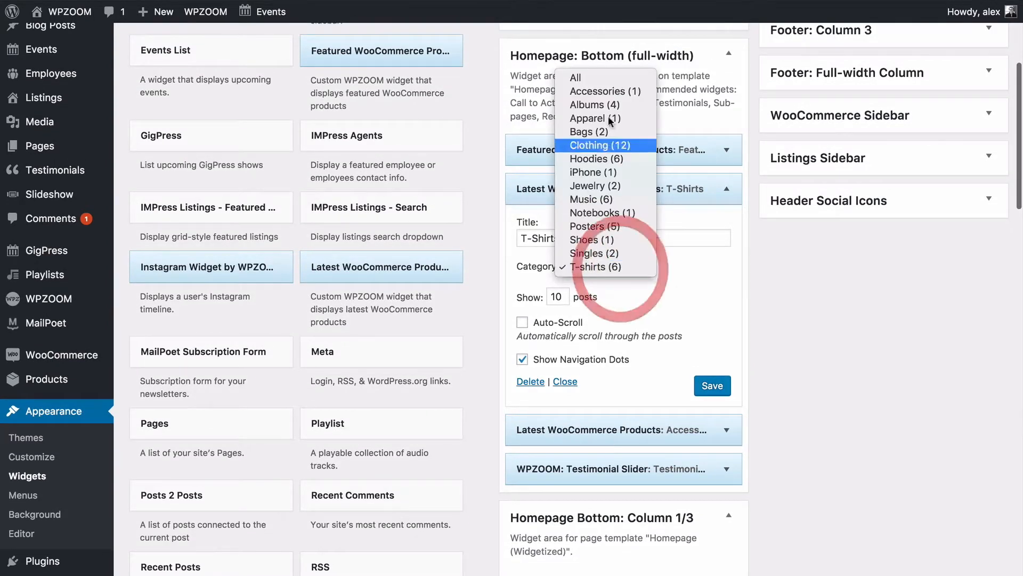
left_click(689, 268)
left_click(645, 267)
left_click(588, 76)
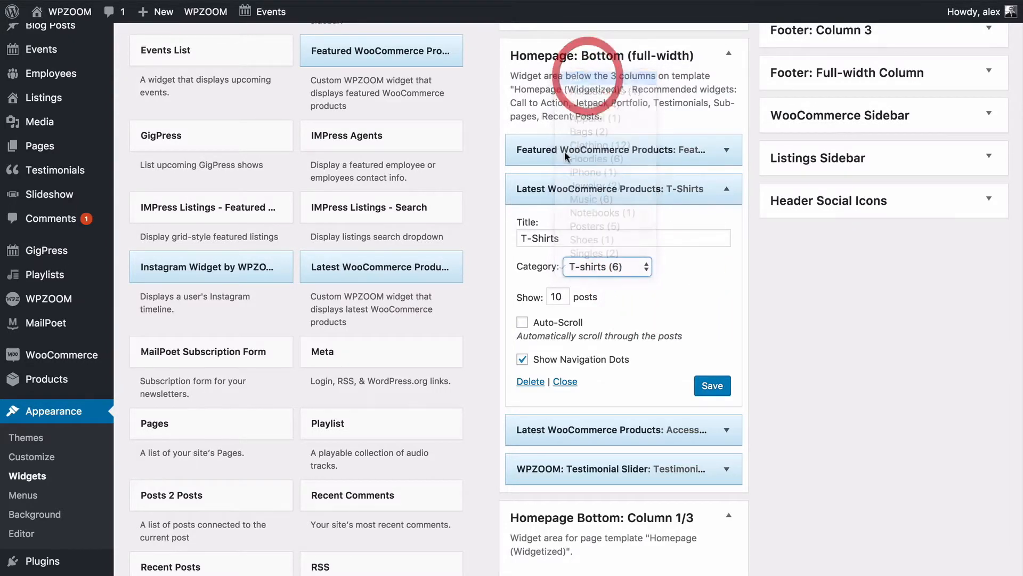
Retitle the widget 'All Our Products' and save it.
triple_click(558, 238)
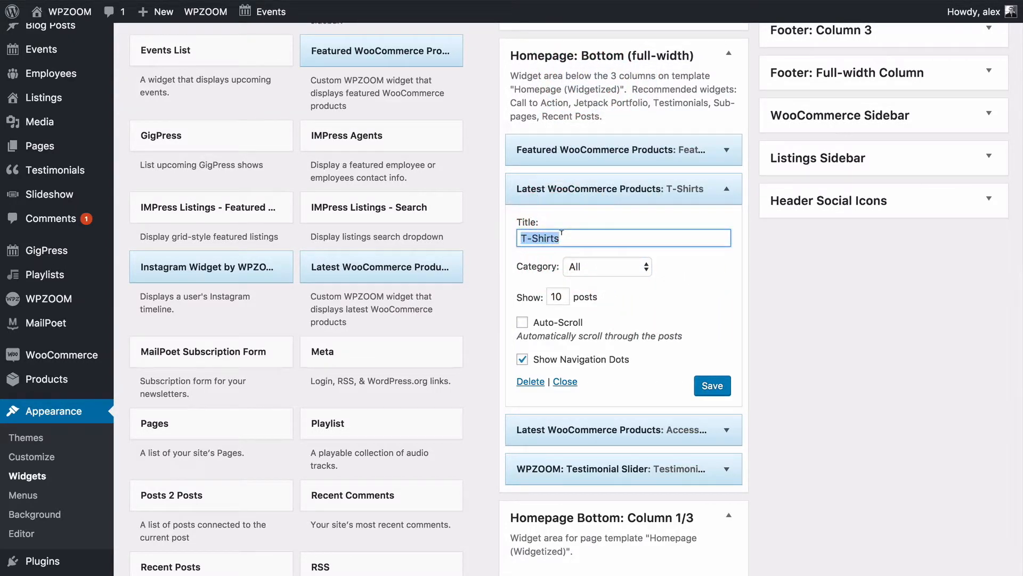
type("All Our Products")
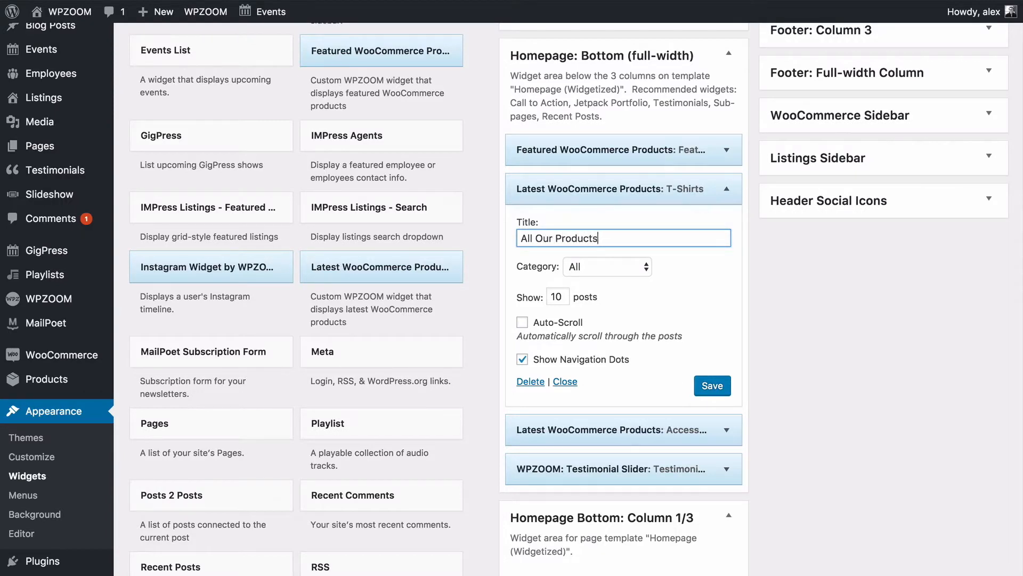
left_click(765, 324)
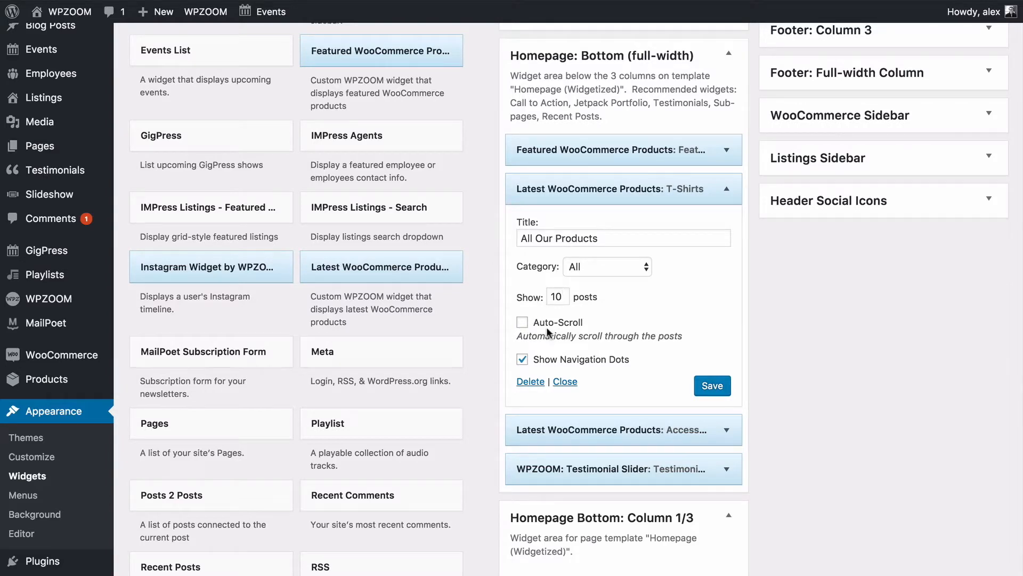
left_click(712, 386)
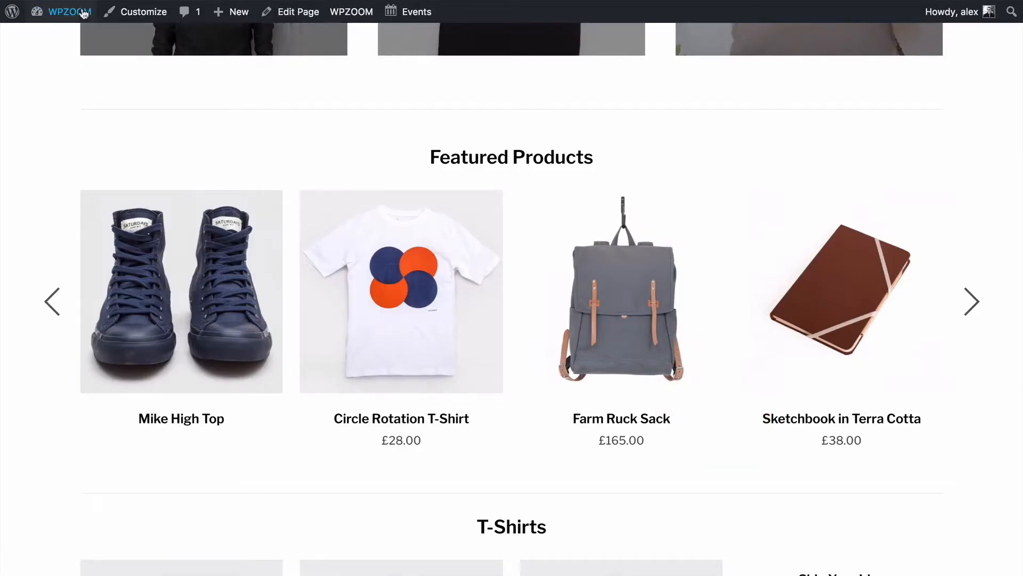
Reload the homepage and move the All Our Products carousel forward one item, then back to the start.
left_click(57, 1)
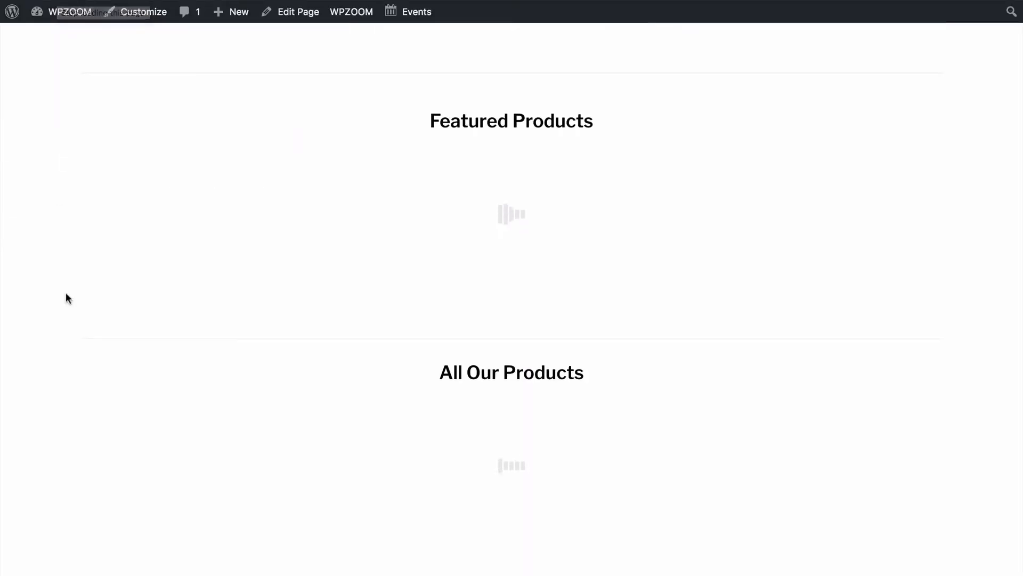
scroll(216, 349, "down", 3)
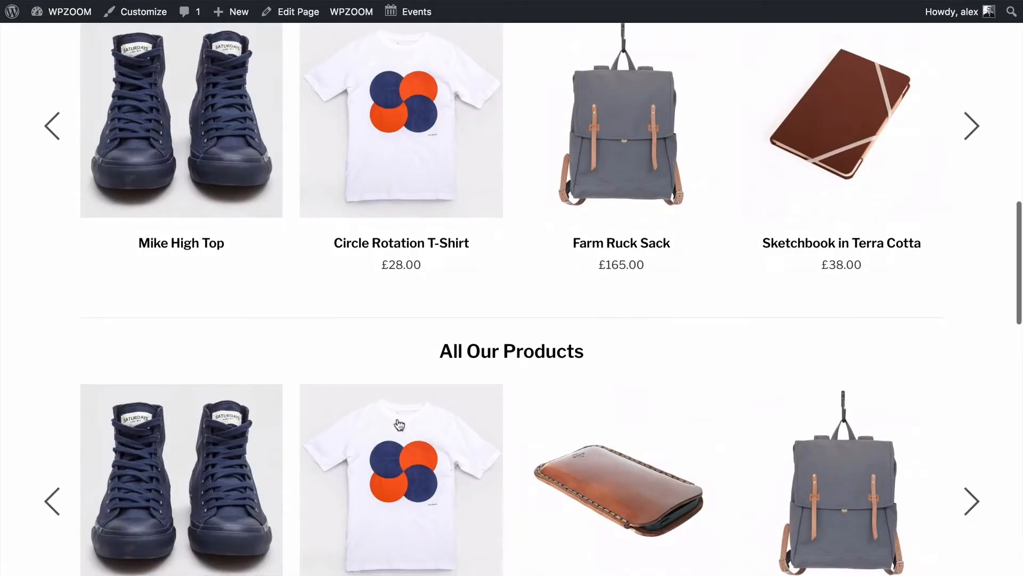
scroll(555, 450, "down", 7)
left_click(971, 187)
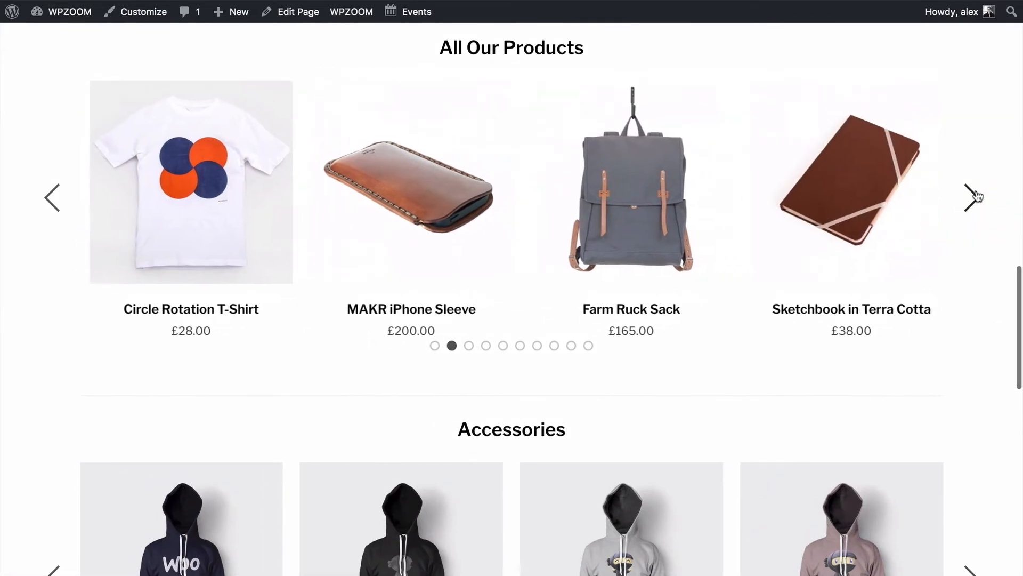
scroll(976, 190, "up", 4)
left_click(56, 420)
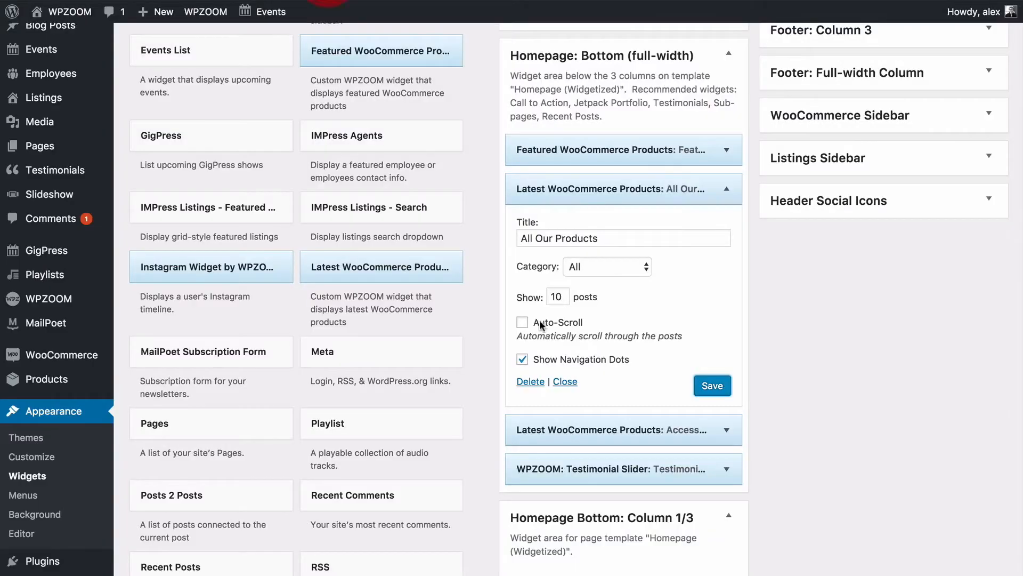
scroll(540, 321, "down", 3)
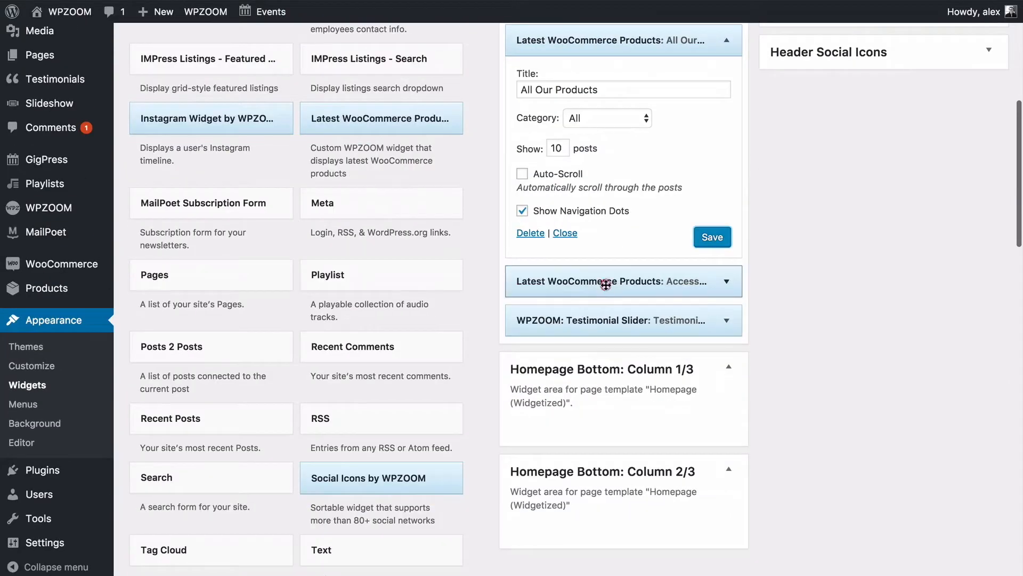
Check the Accessories widget's Category dropdown without changing it, then collapse the widget.
left_click(559, 281)
scroll(559, 282, "down", 2)
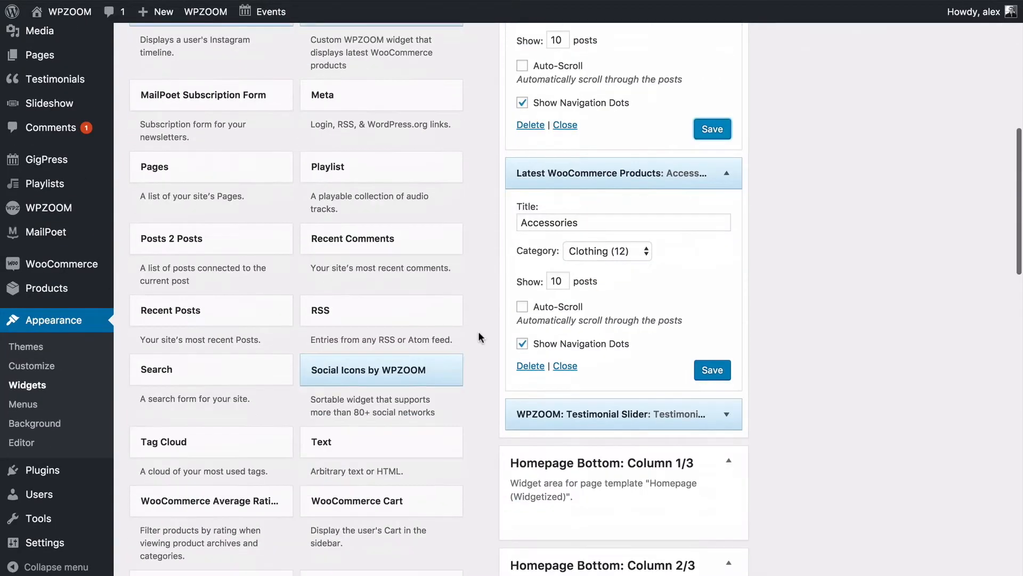
left_click(590, 243)
left_click(776, 230)
left_click(726, 174)
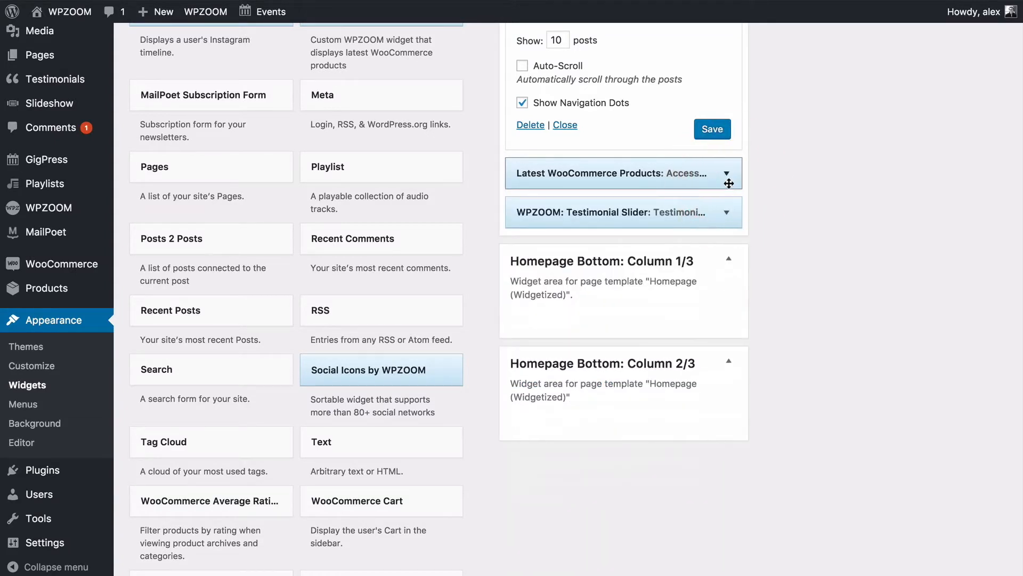
Expand the Testimonial Slider widget and review its settings.
left_click(725, 212)
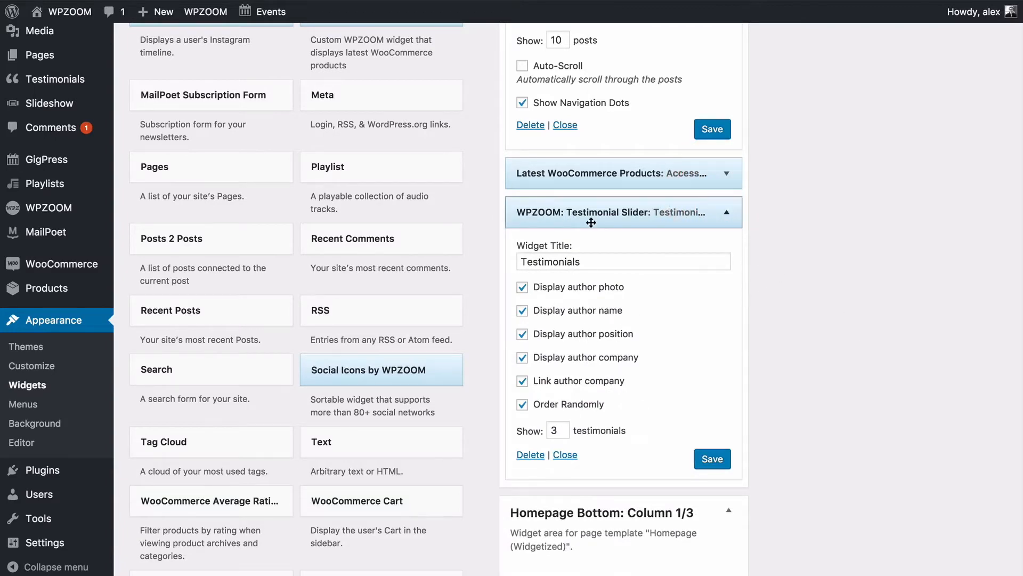
scroll(664, 243, "down", 5)
scroll(663, 242, "down", 12)
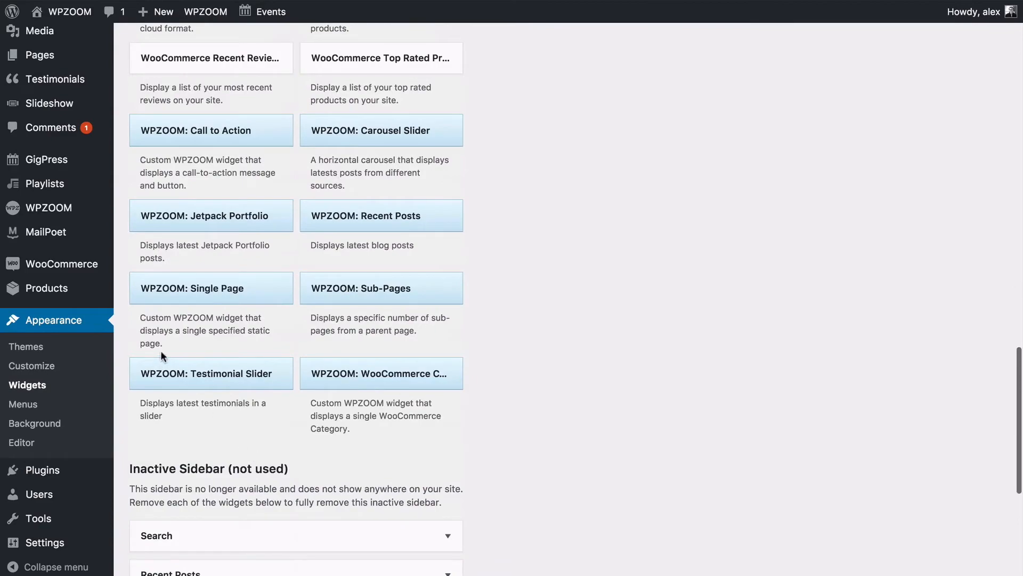
scroll(434, 392, "up", 20)
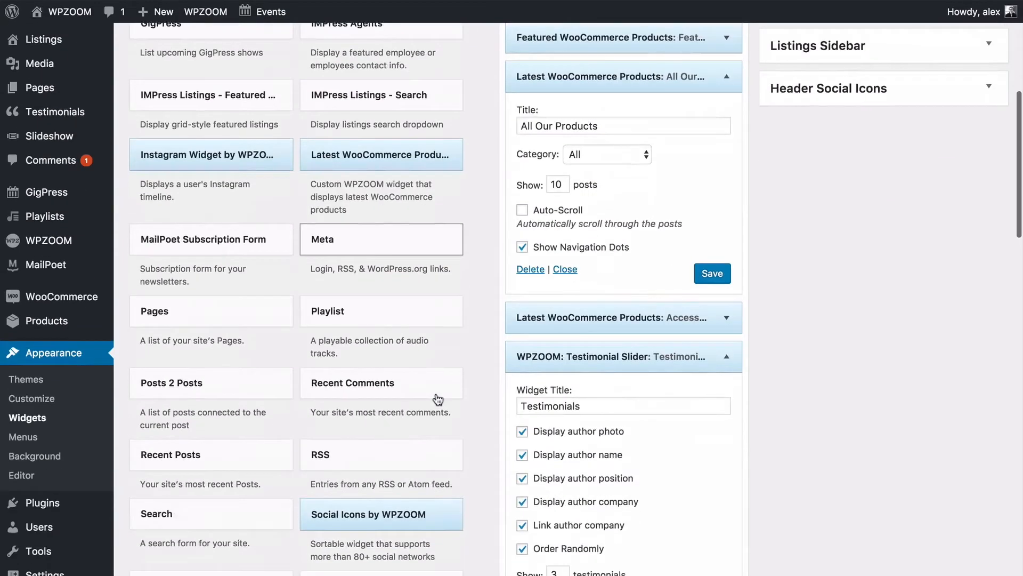
scroll(437, 399, "down", 3)
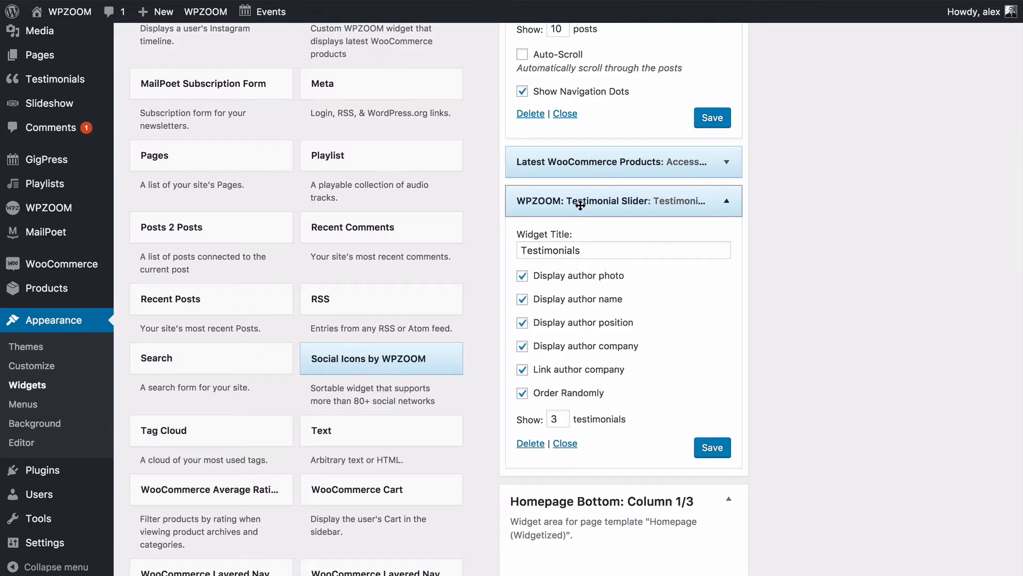
mouse_move(24, 85)
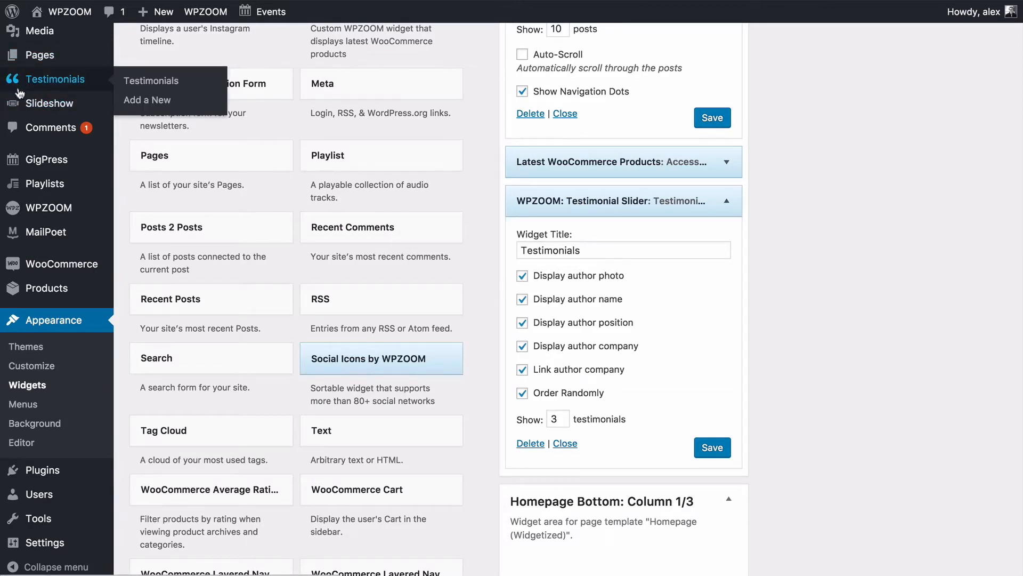
scroll(62, 85, "up", 2)
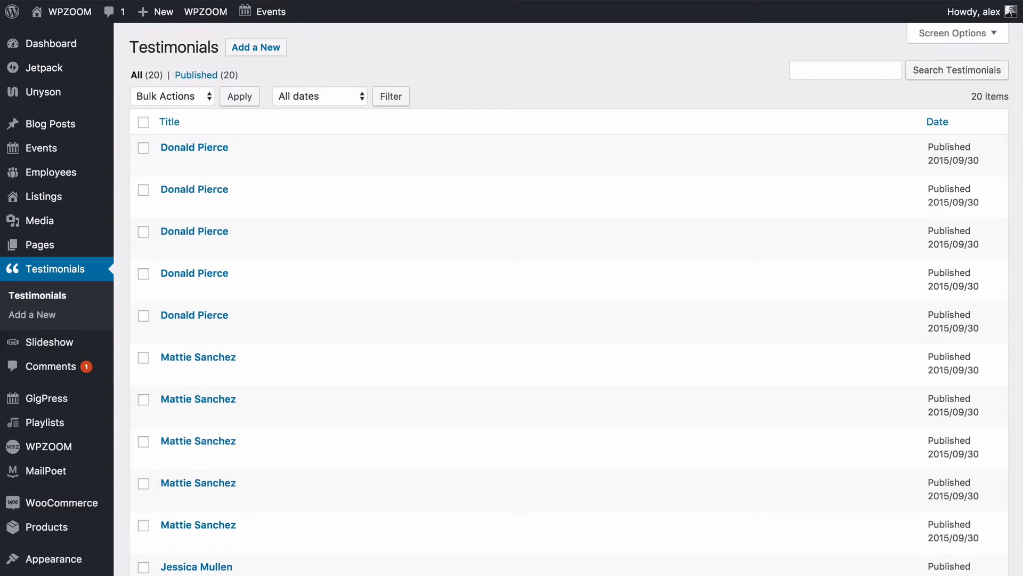
Scroll to the homepage Testimonials slider and cycle through three testimonials.
scroll(446, 338, "down", 10)
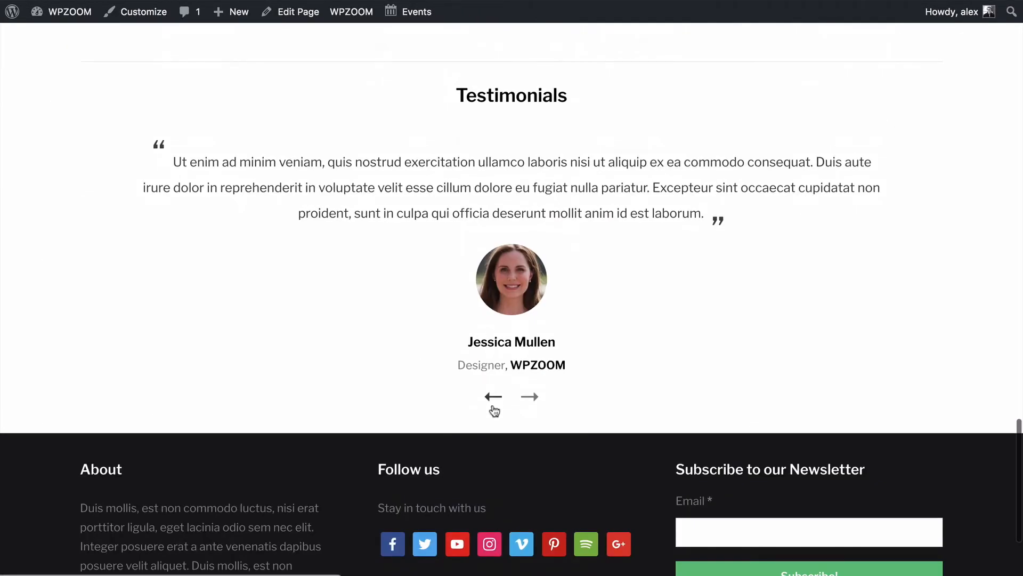
left_click(494, 397)
left_click(493, 397)
left_click(534, 399)
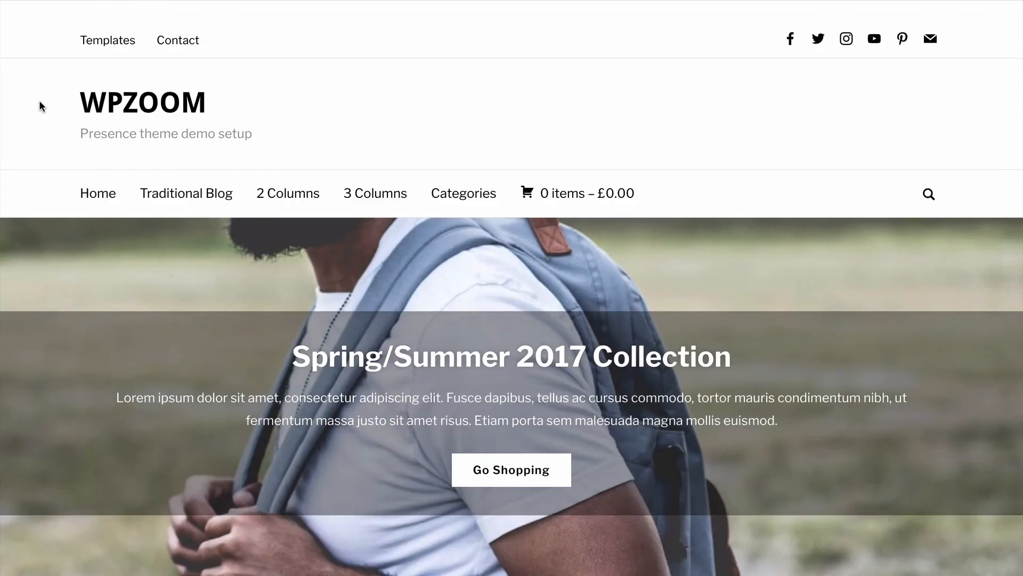
Swipe the hero slider to the New Store on Crosby Street slide.
scroll(43, 381, "down", 3)
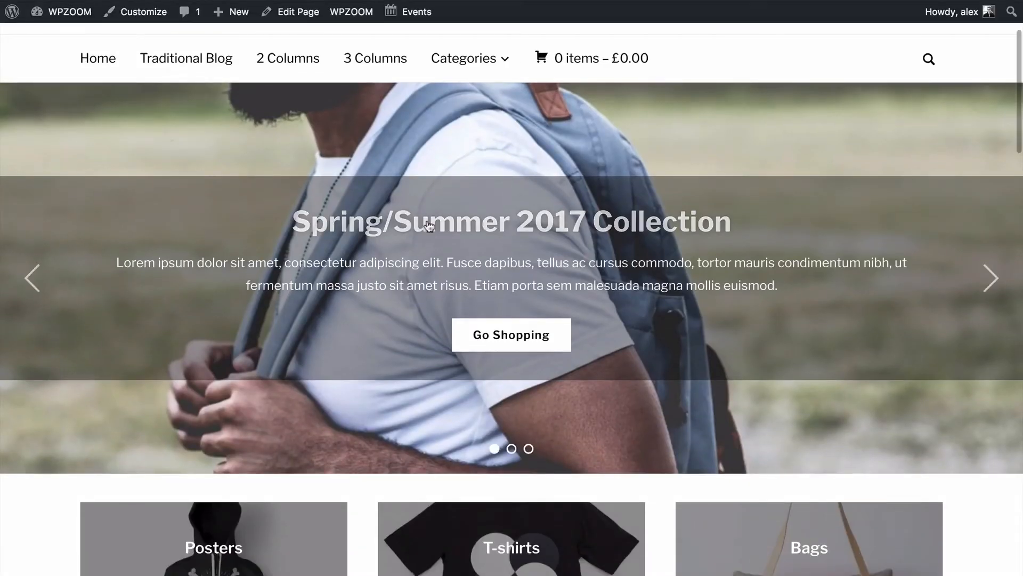
left_click_drag(877, 326, 368, 340)
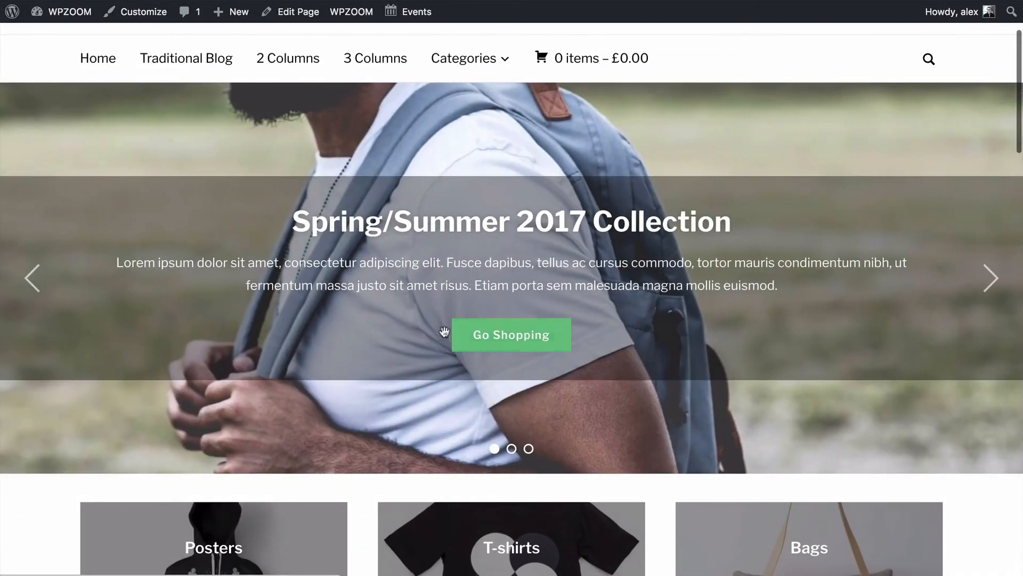
left_click_drag(650, 347, 32, 324)
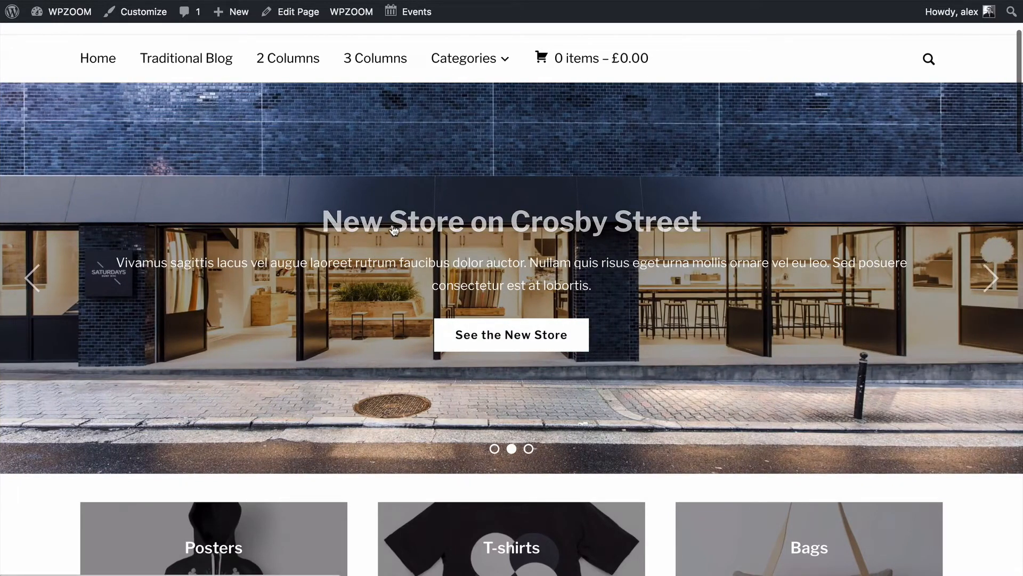
Scroll through the homepage down to the footer and back.
scroll(359, 236, "down", 6)
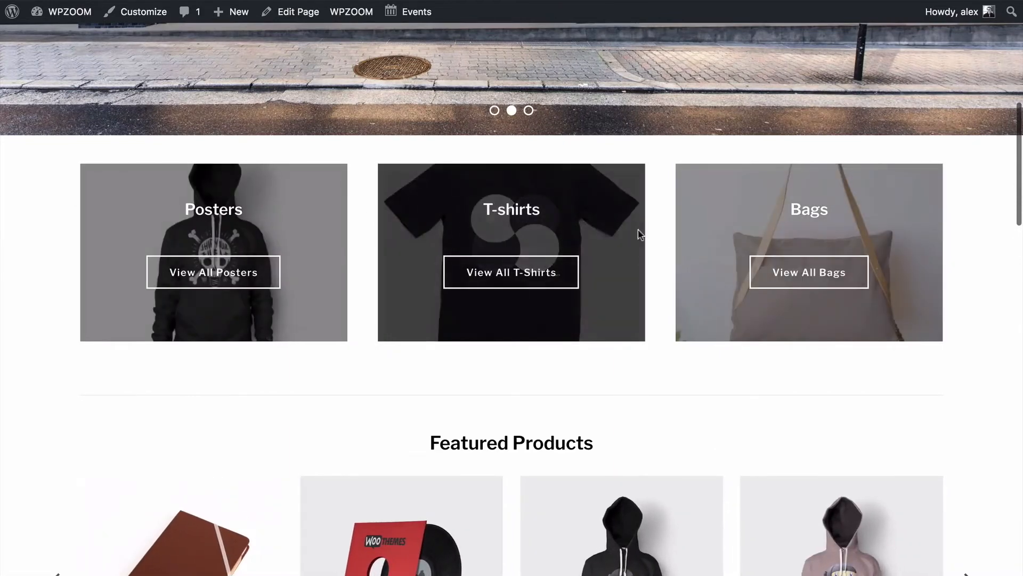
scroll(130, 252, "down", 12)
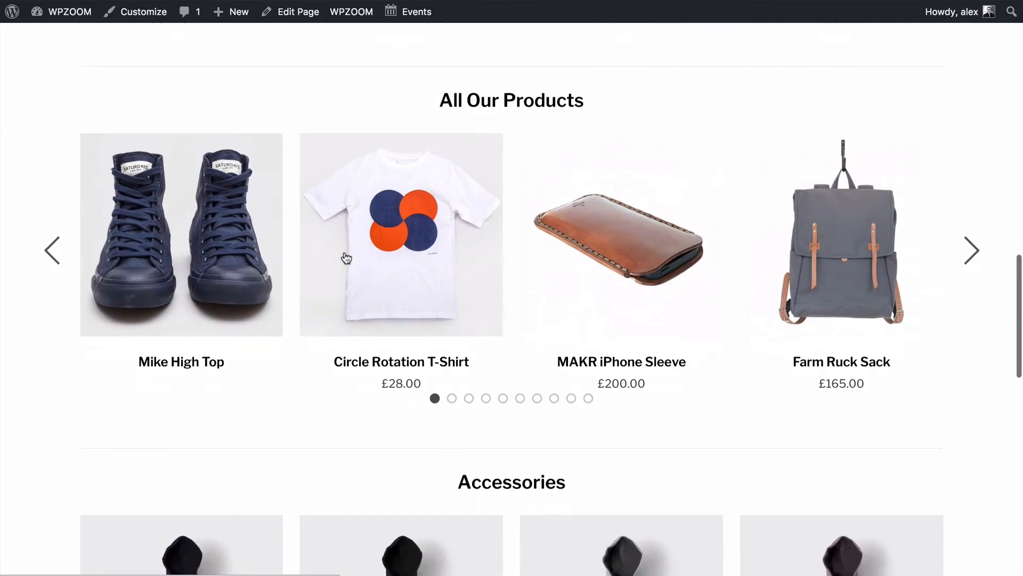
scroll(345, 256, "down", 10)
scroll(387, 415, "down", 6)
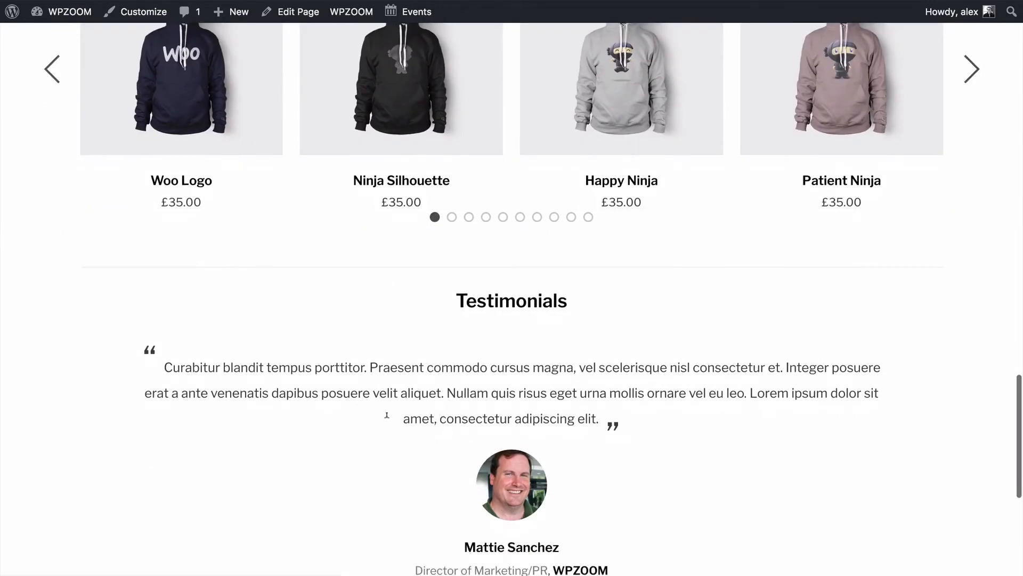
scroll(541, 226, "up", 20)
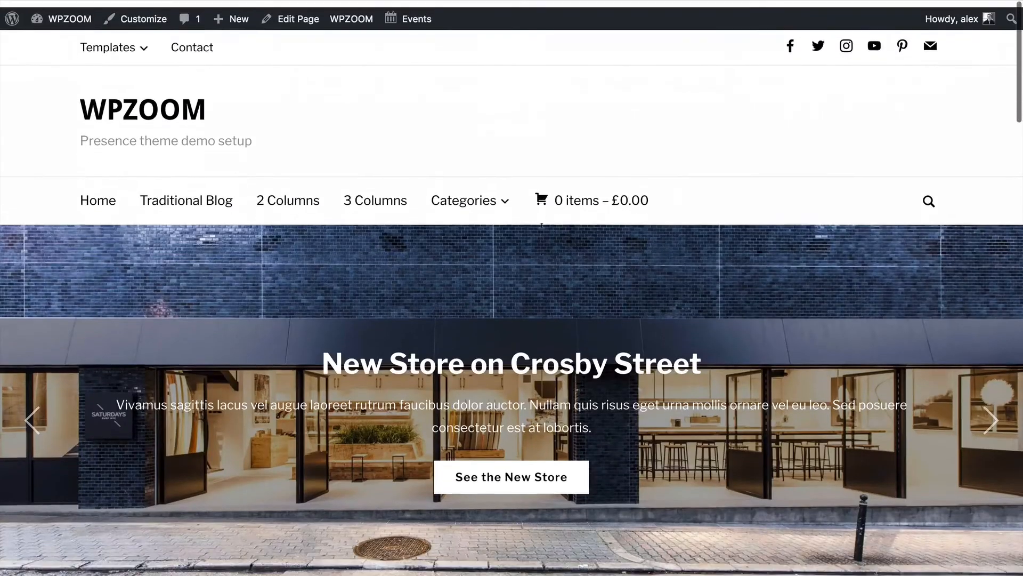
scroll(541, 226, "down", 9)
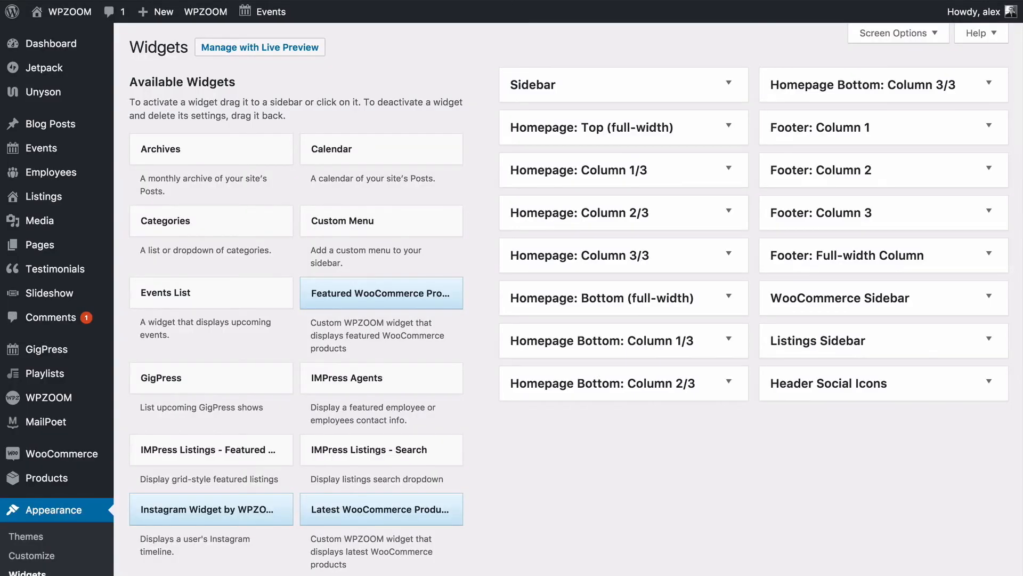
Inspect the WooCommerce Category widgets in Homepage Column 1/3 and 2/3, then go to the Dashboard.
left_click(618, 171)
left_click(612, 288)
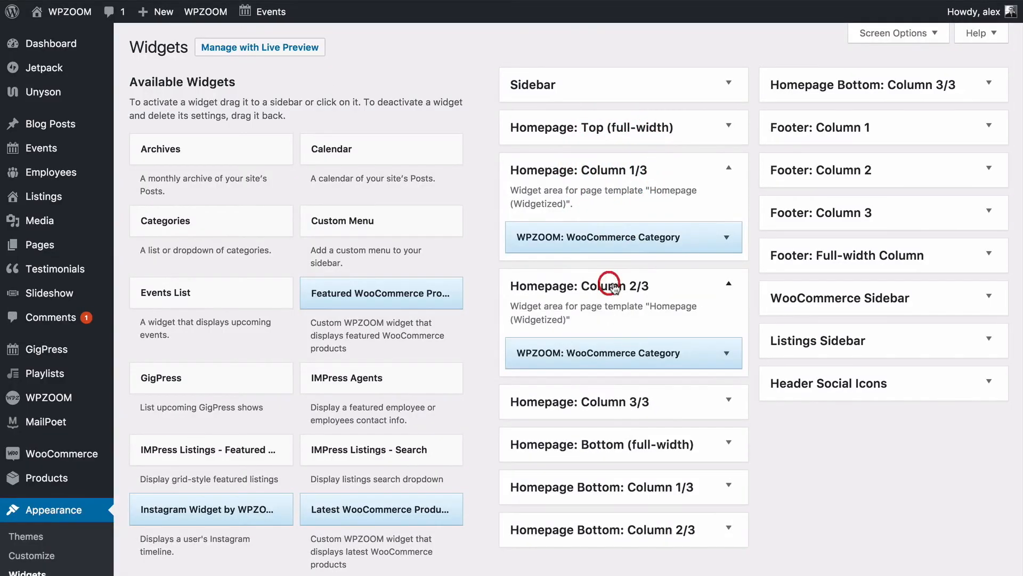
mouse_move(591, 350)
left_mouse_down()
mouse_move(589, 235)
mouse_move(608, 251)
mouse_move(606, 359)
left_mouse_up()
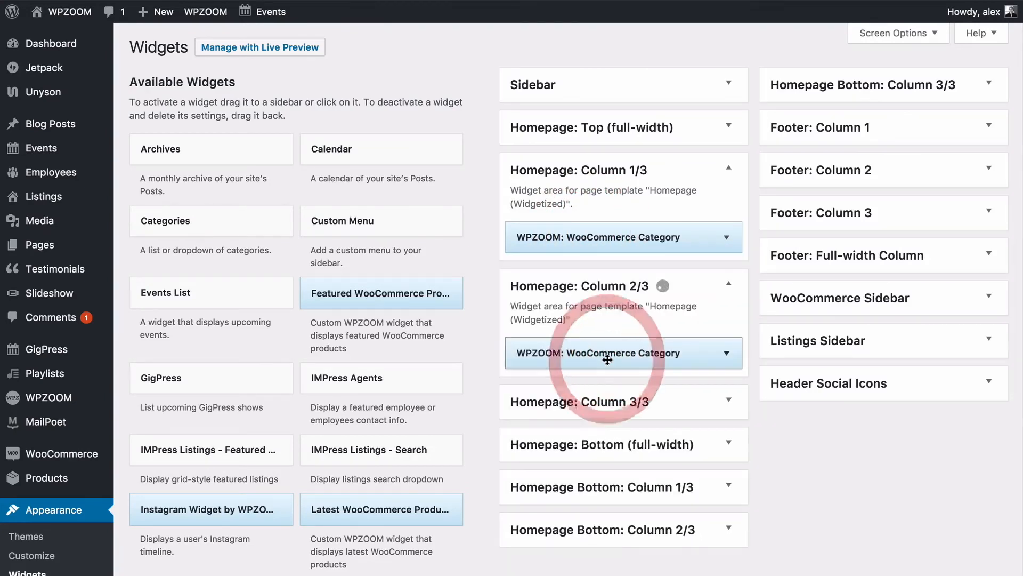
mouse_move(80, 47)
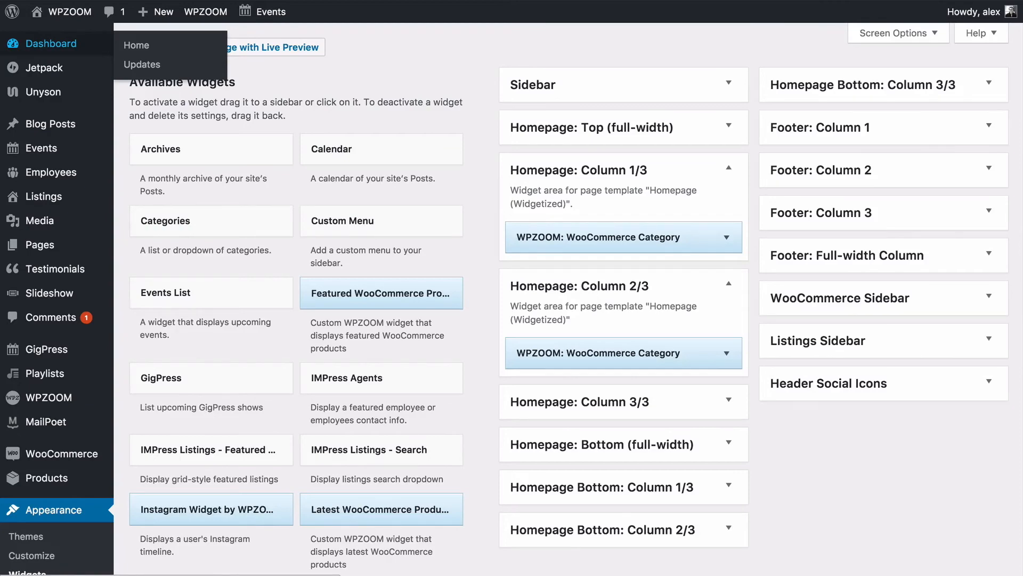
left_click(80, 45)
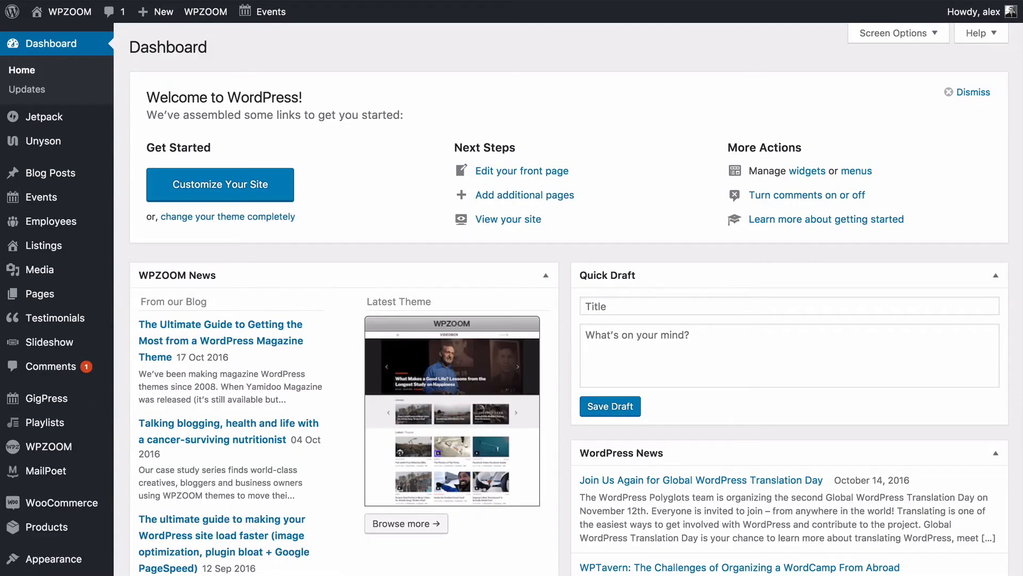